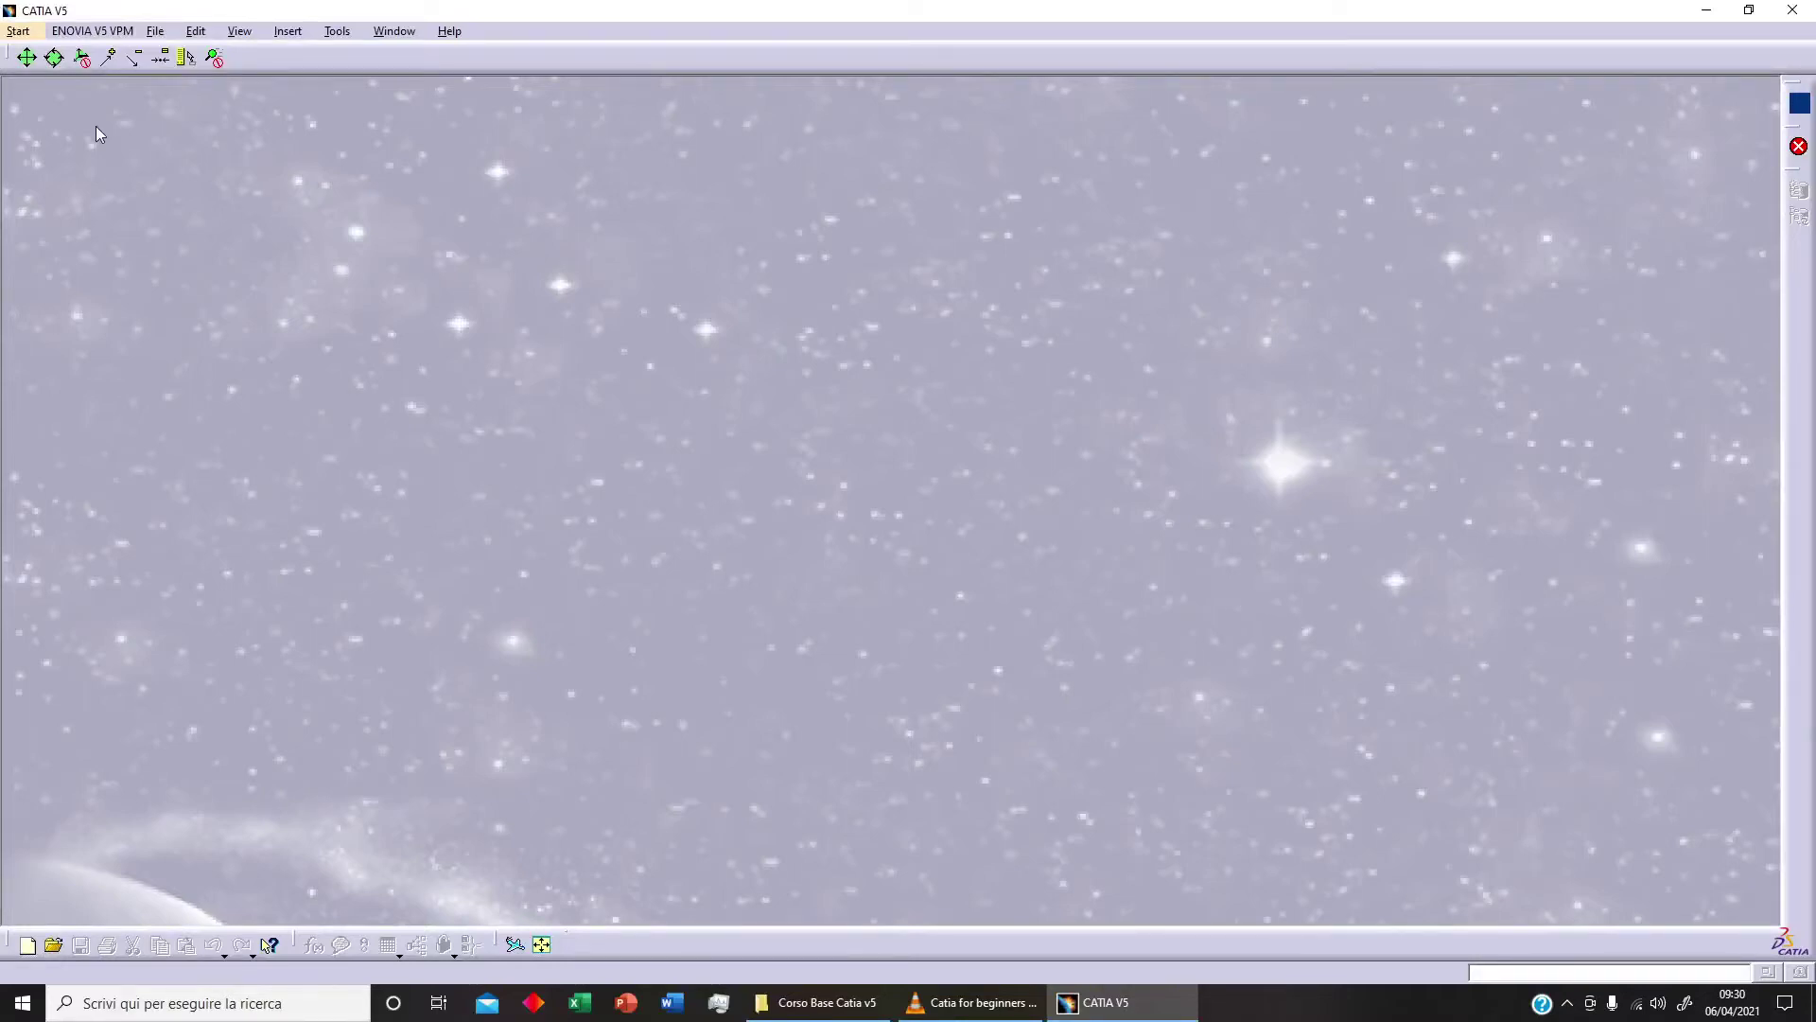
Create Part1 in the Part Design workbench and select the xy plane as sketch support
{"action": "left_click", "coordinate": [19, 31]}
{"action": "mouse_move", "coordinate": [180, 74]}
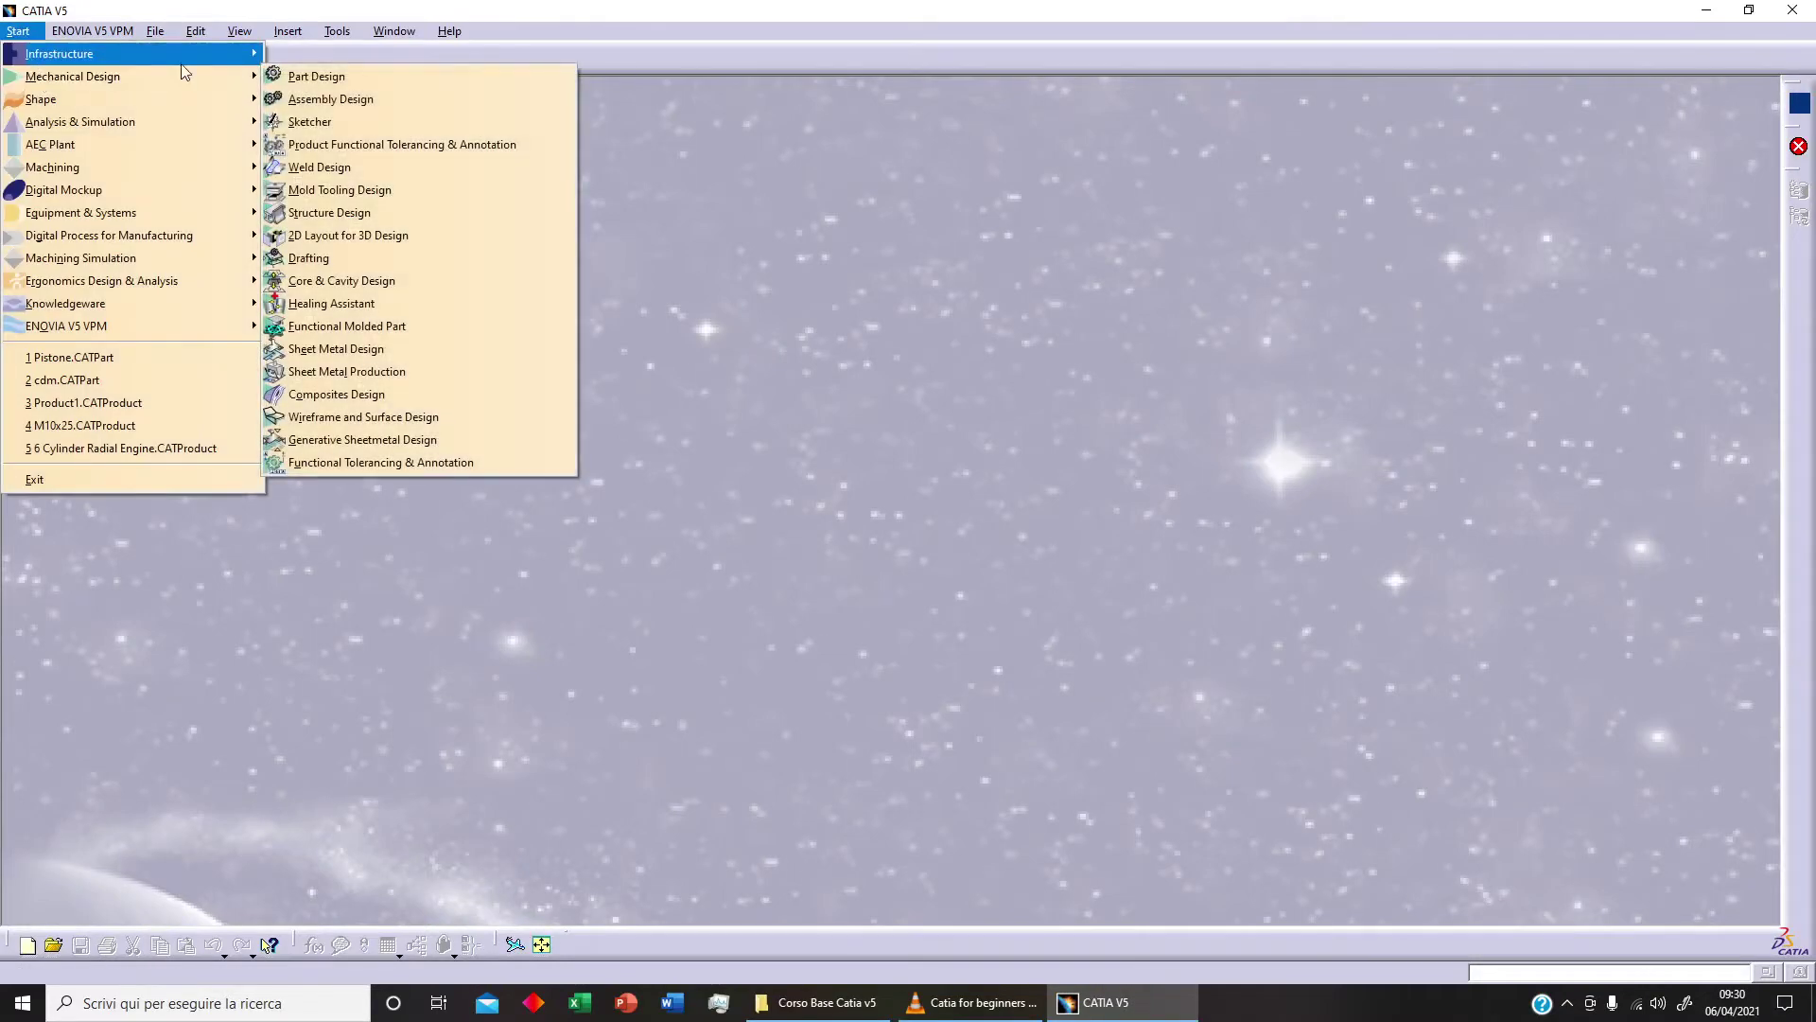
{"action": "left_click", "coordinate": [301, 77]}
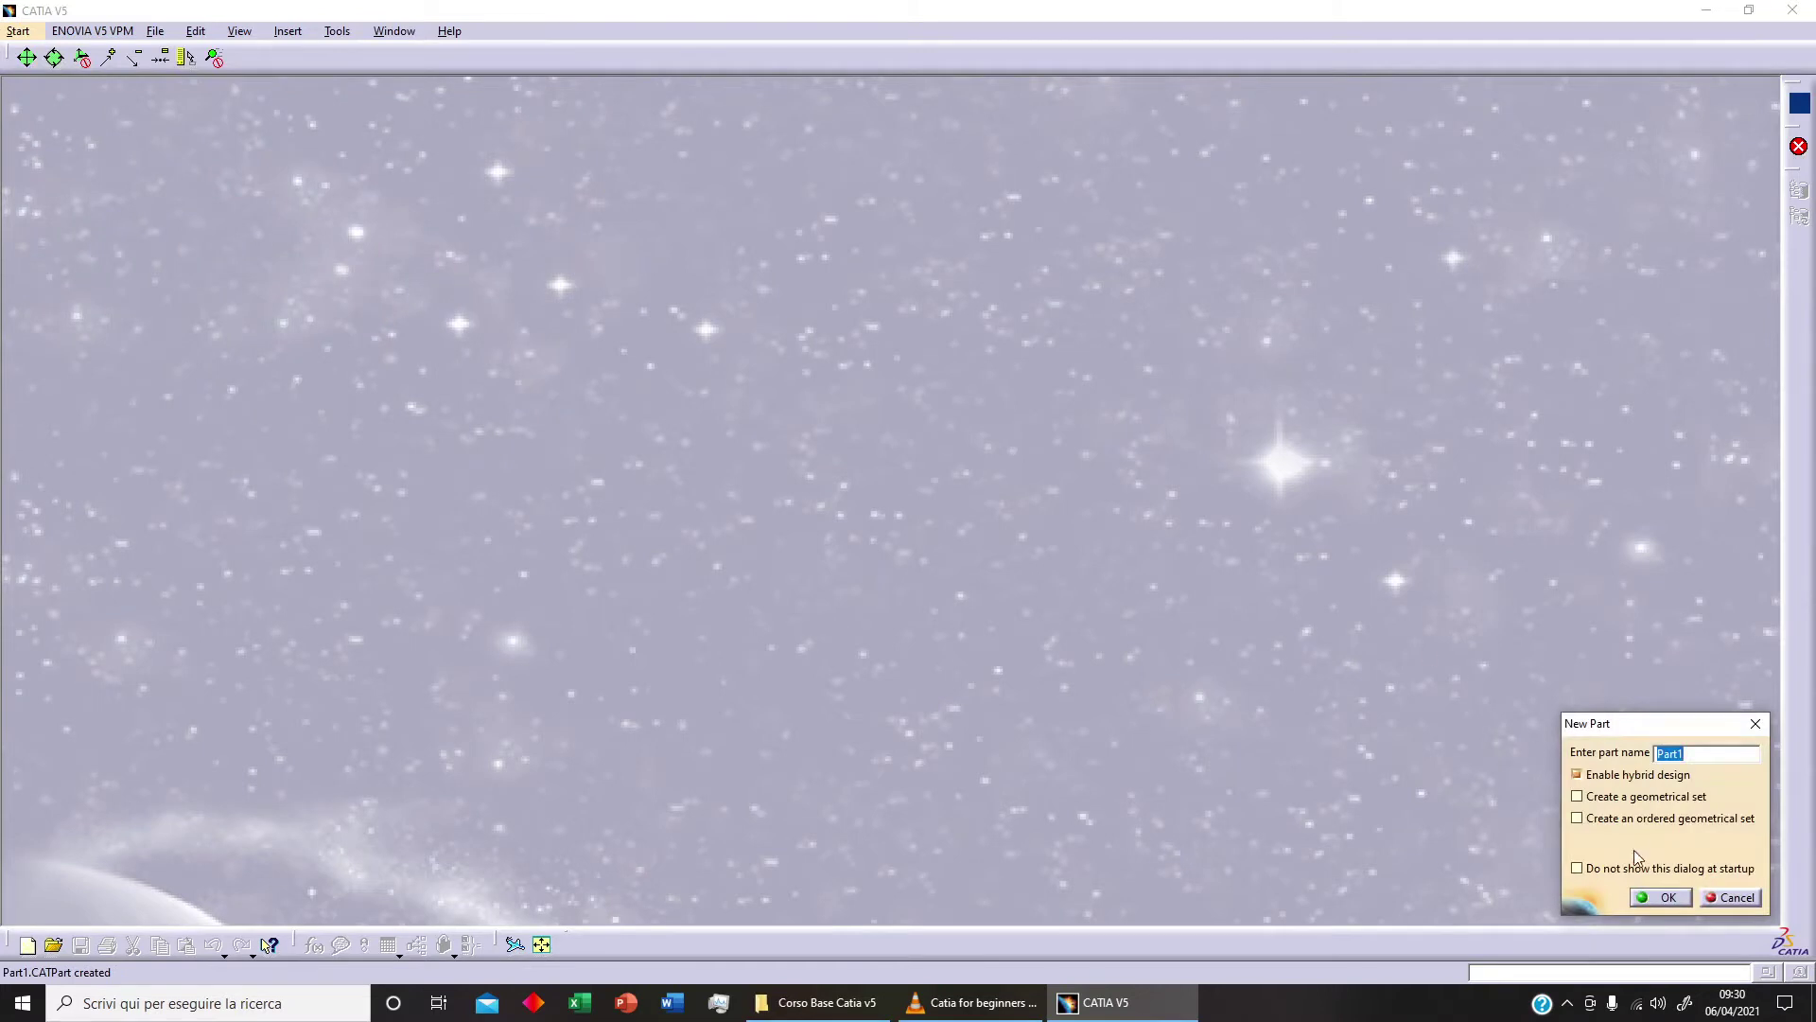
{"action": "left_click", "coordinate": [1663, 896]}
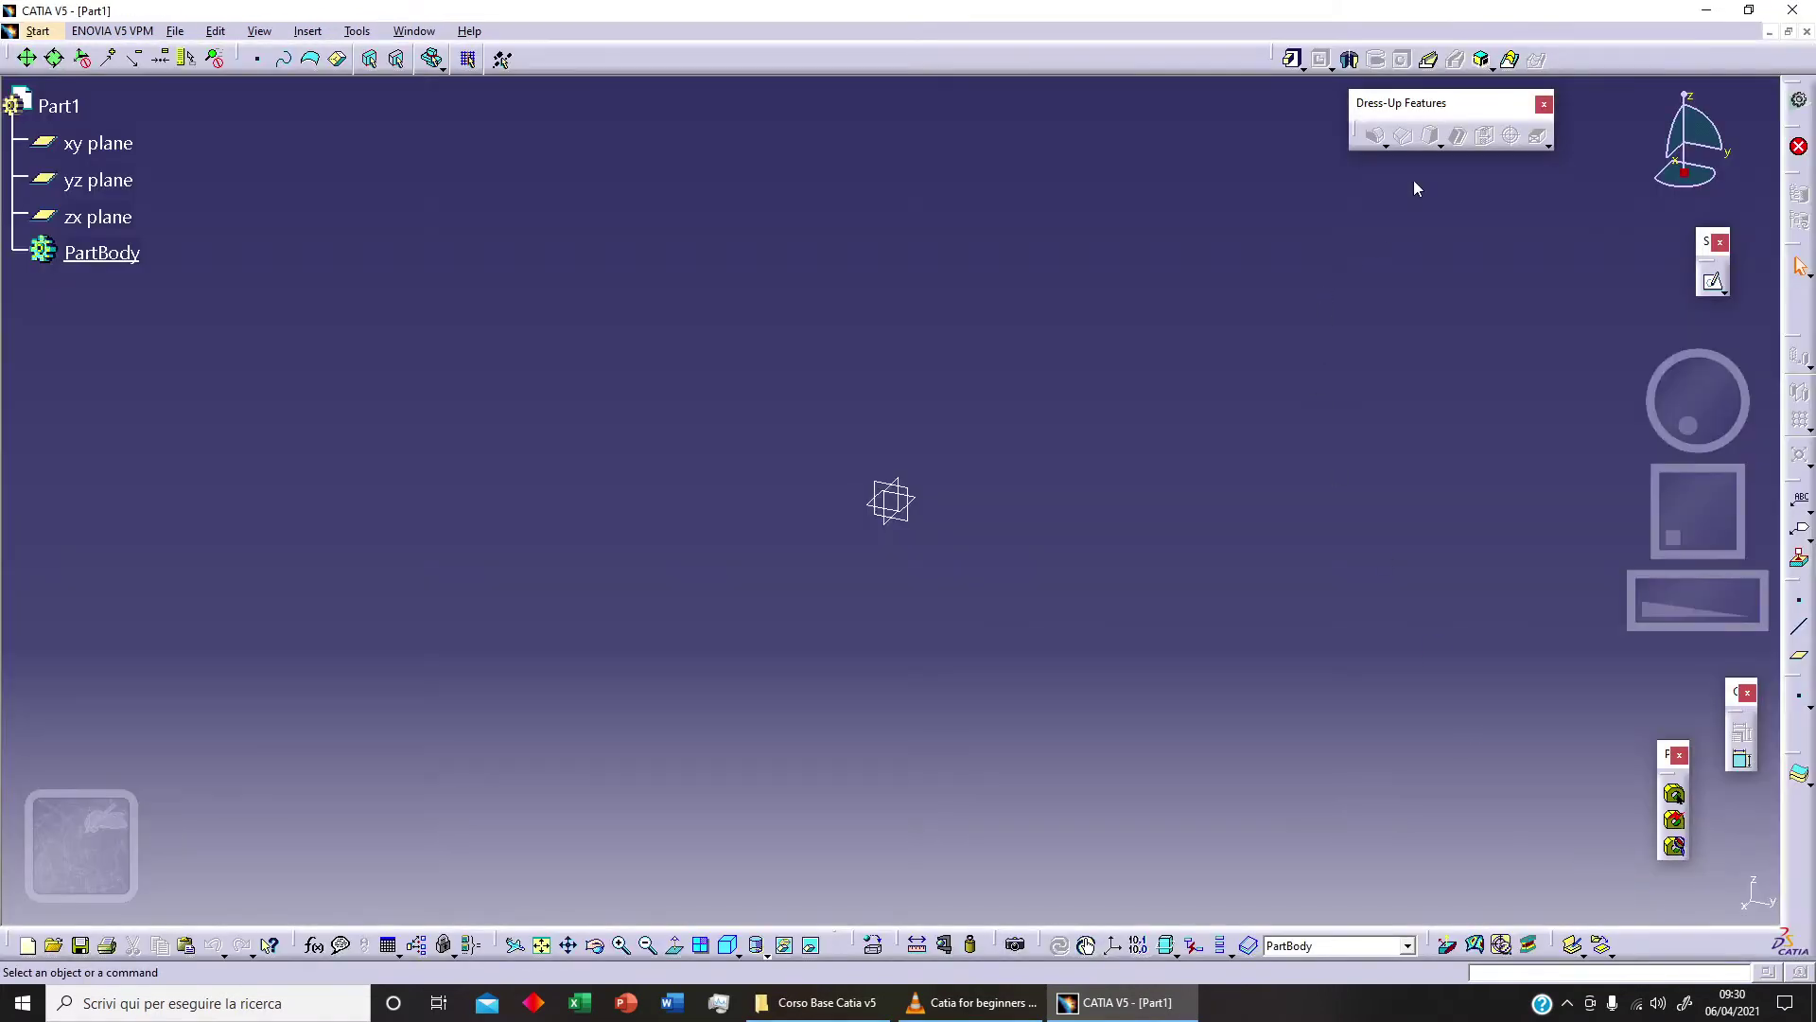
{"action": "left_click", "coordinate": [917, 504]}
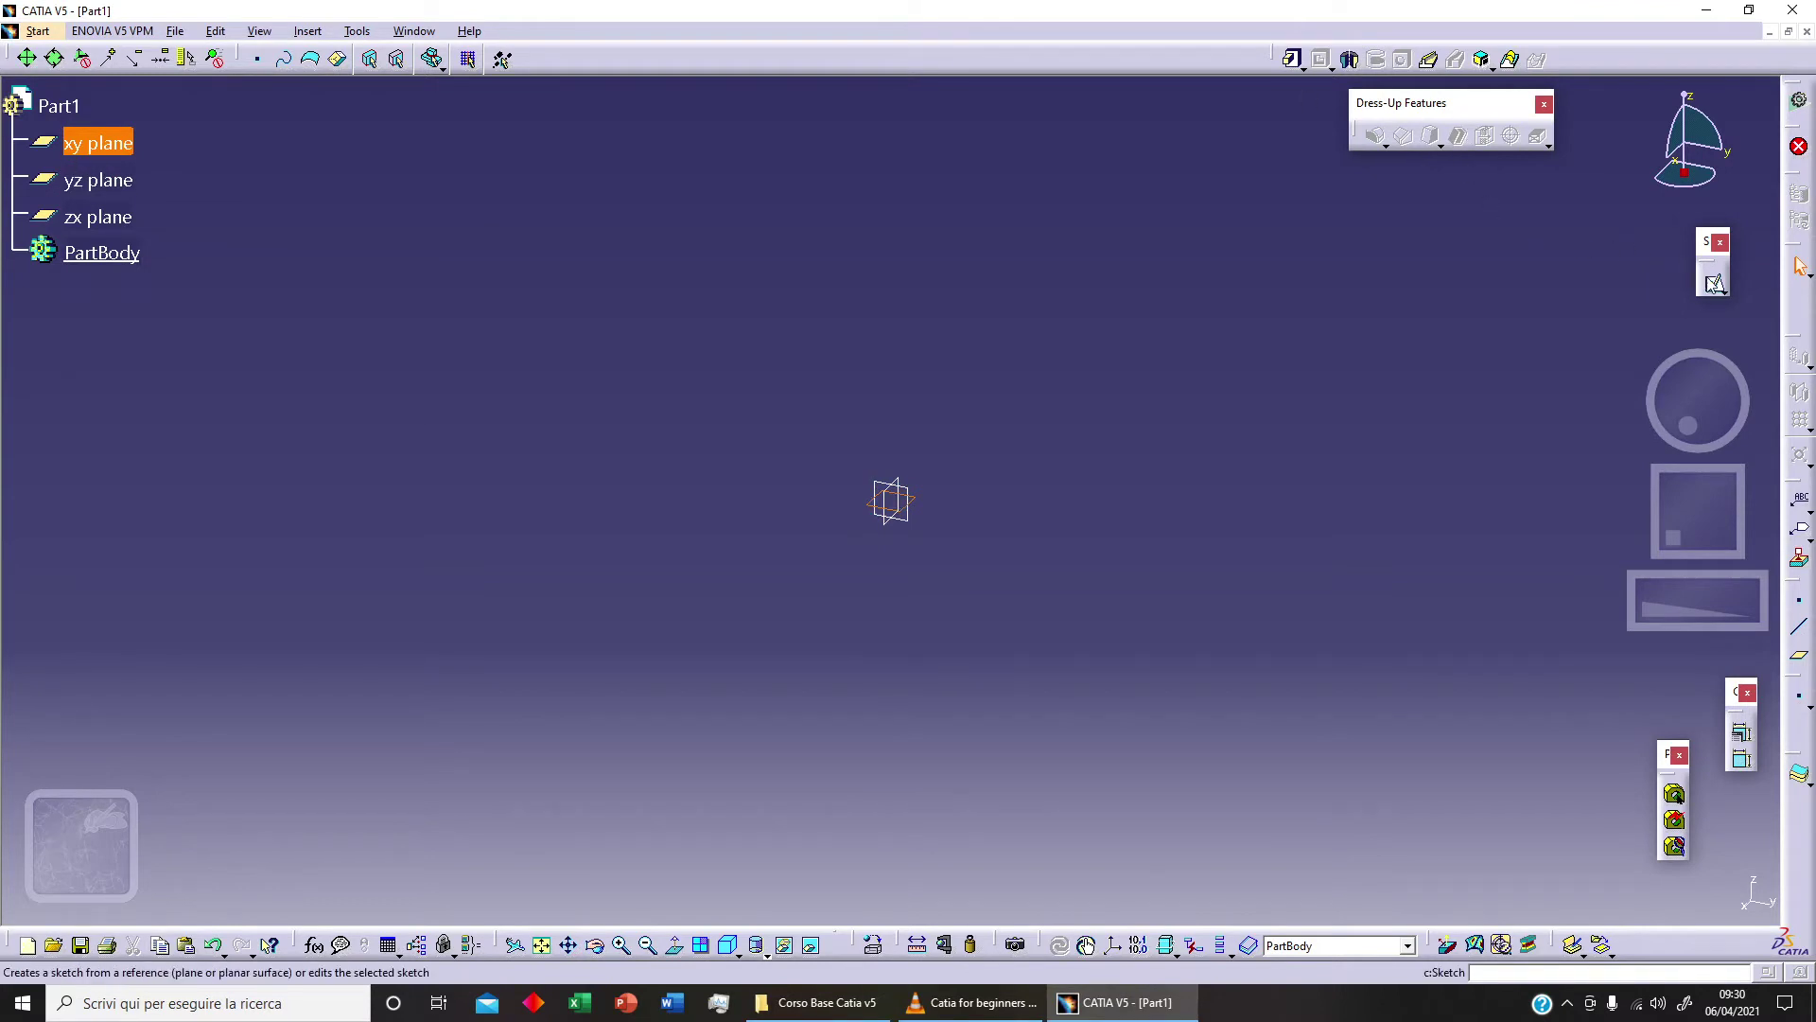
Sketch a rectangle on the xy plane to the right of the origin
{"action": "left_click", "coordinate": [1713, 281]}
{"action": "left_click", "coordinate": [1800, 554]}
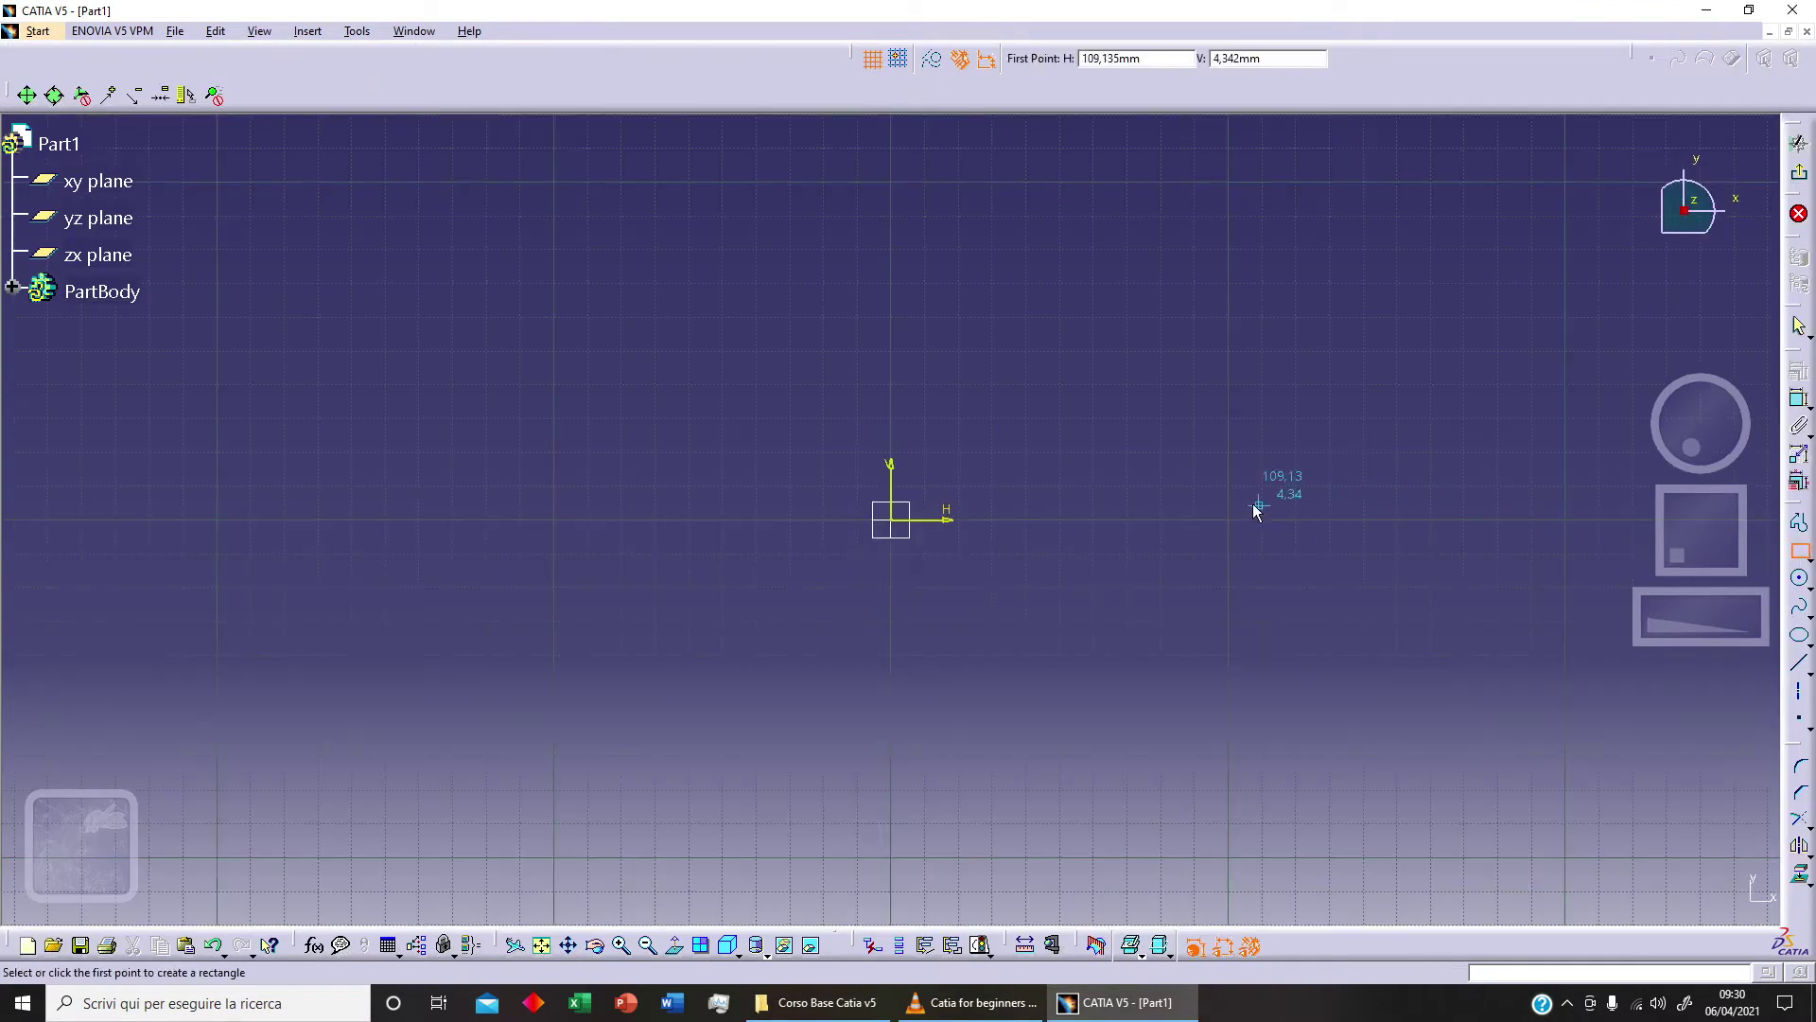
{"action": "left_click", "coordinate": [1145, 519]}
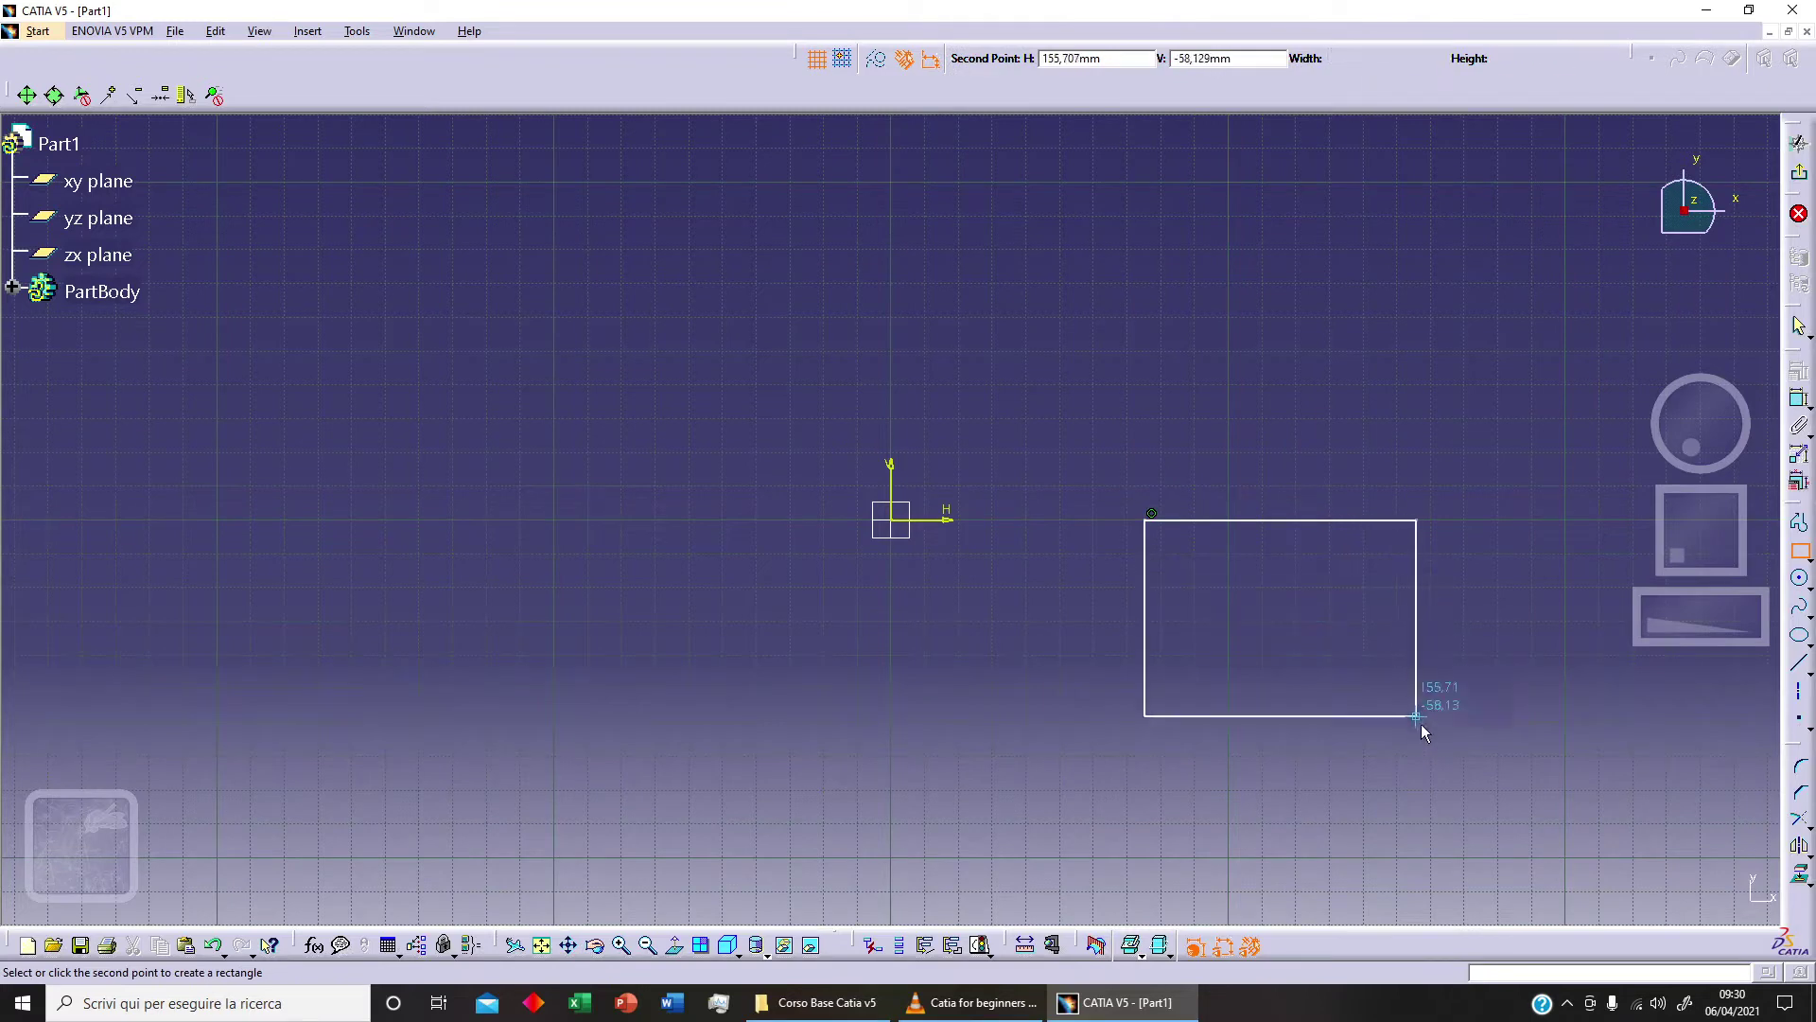
{"action": "left_click", "coordinate": [1428, 764]}
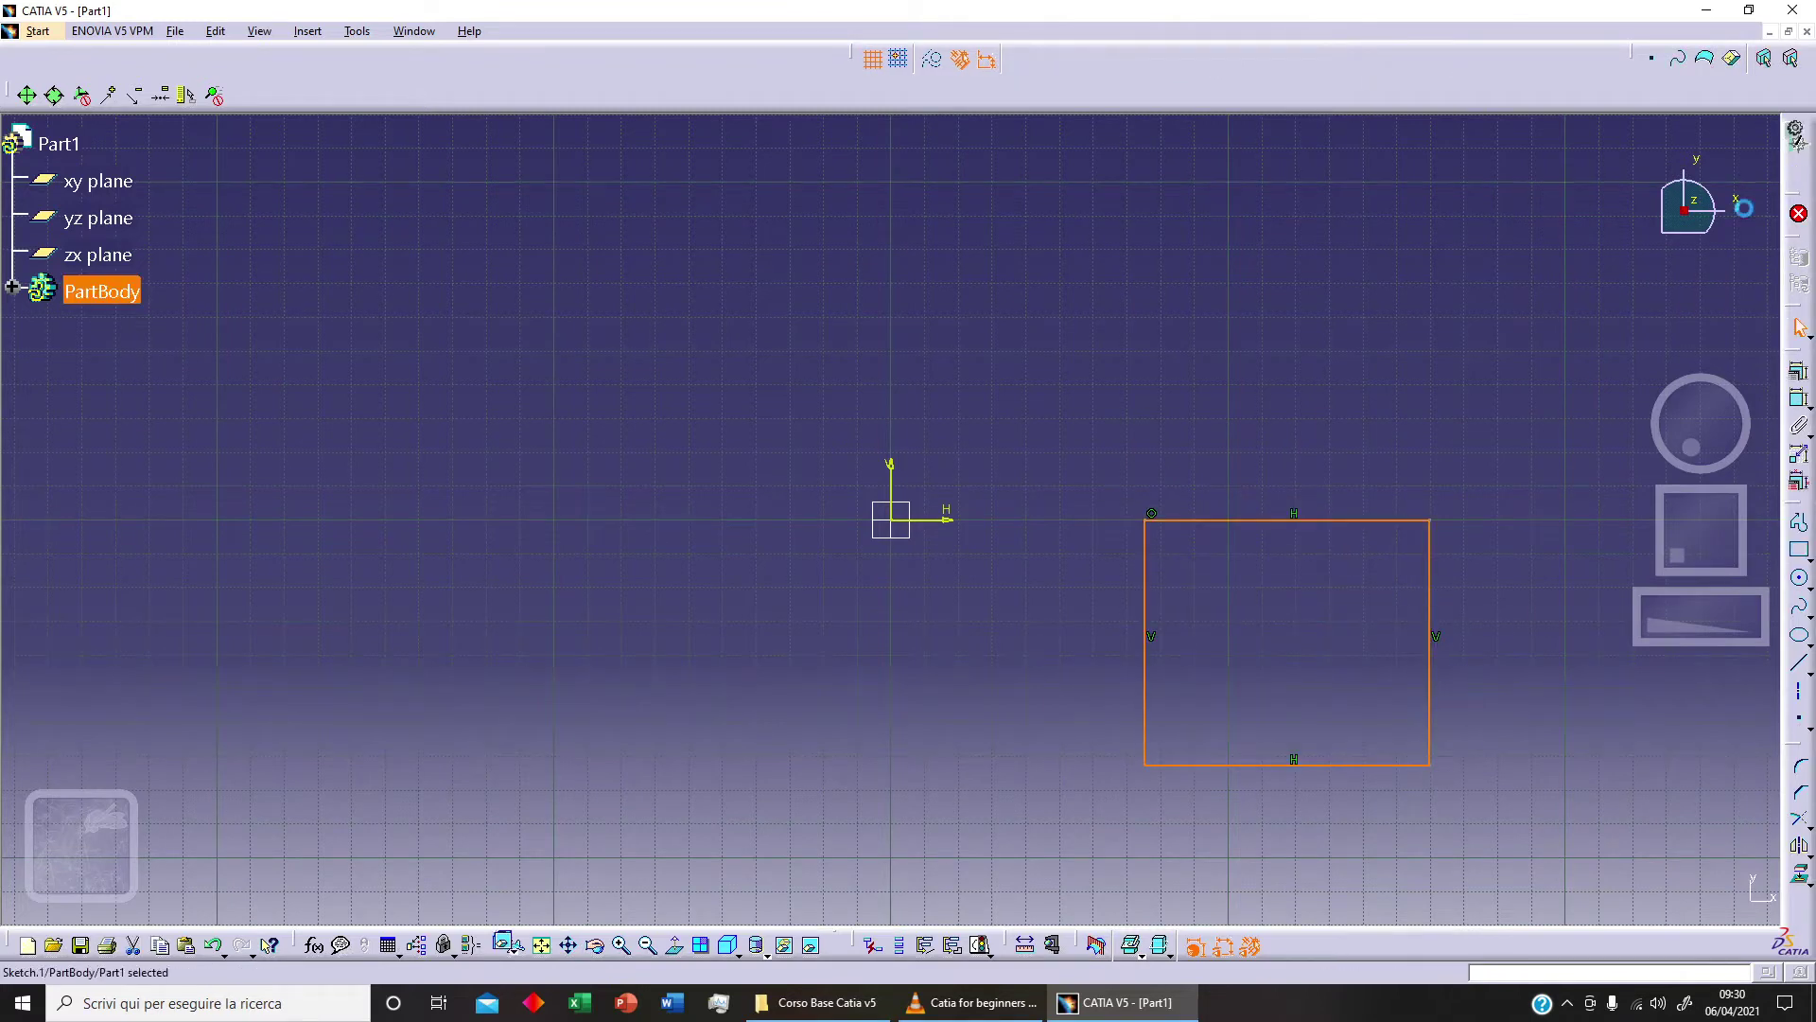
{"action": "left_click", "coordinate": [1799, 172]}
Pad the rectangle 50 mm with mirrored extent into a solid block
{"action": "left_click", "coordinate": [1292, 58]}
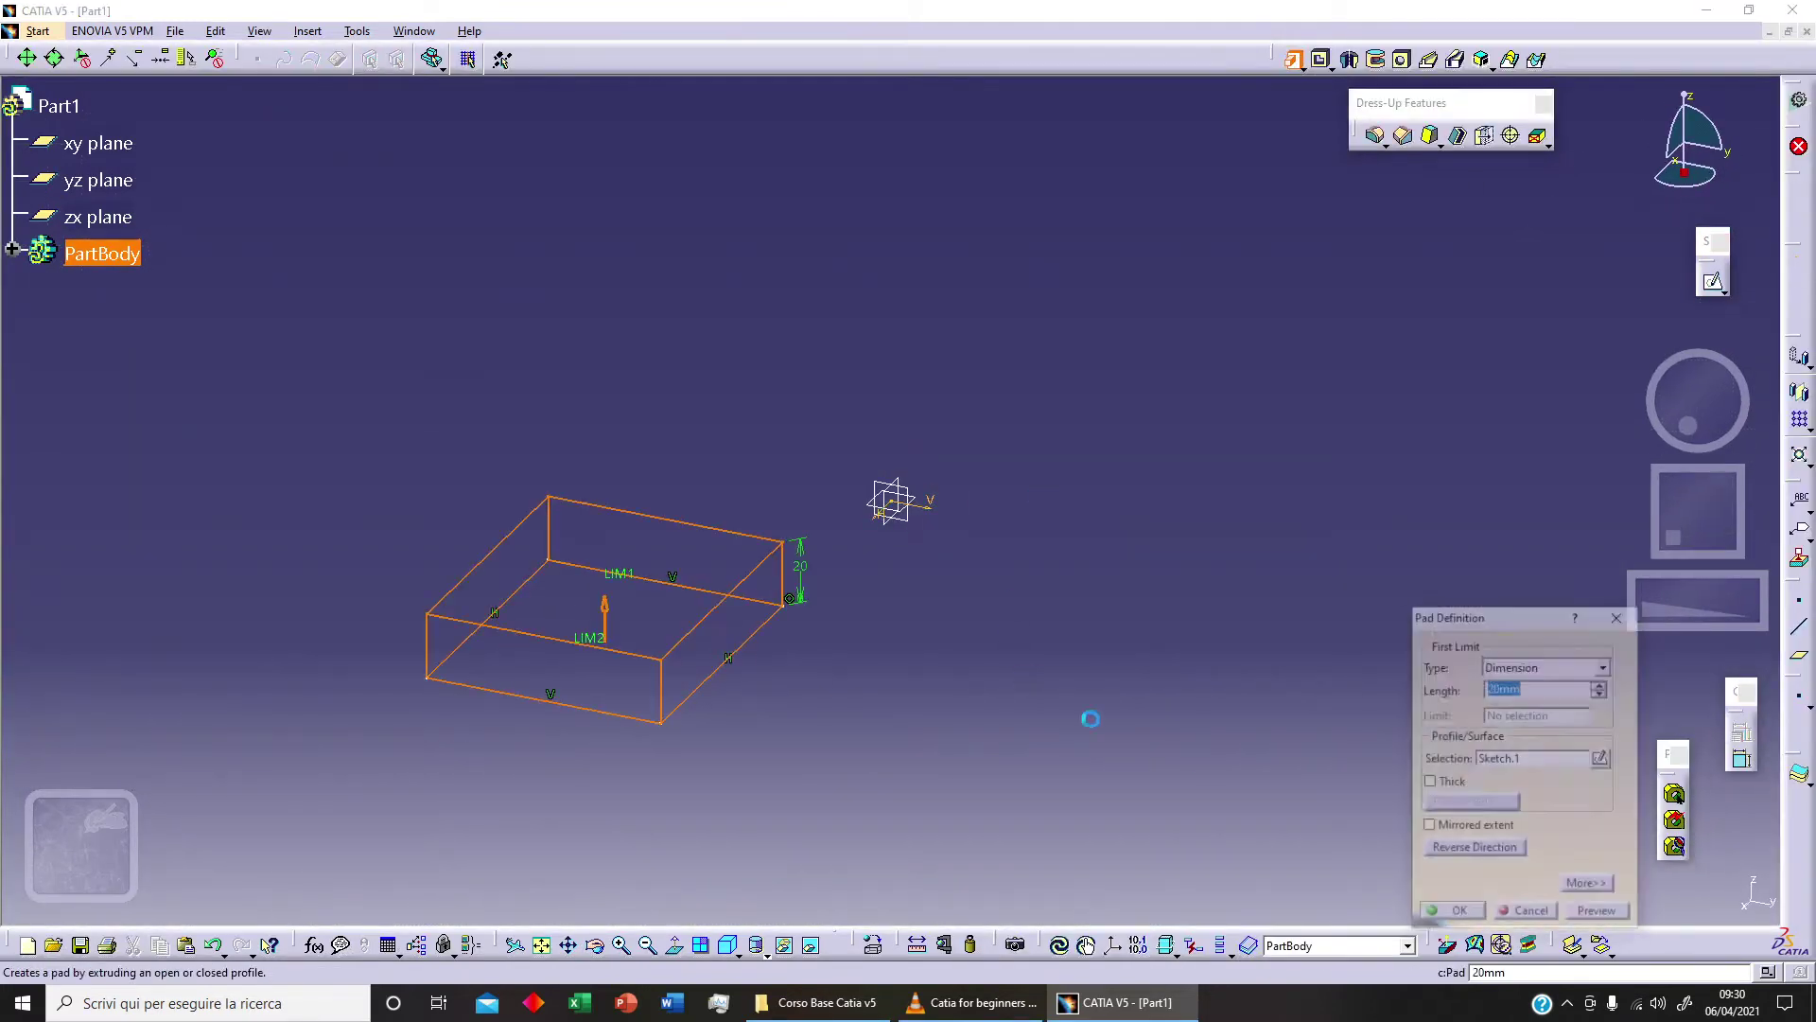
{"action": "type", "text": "4"}
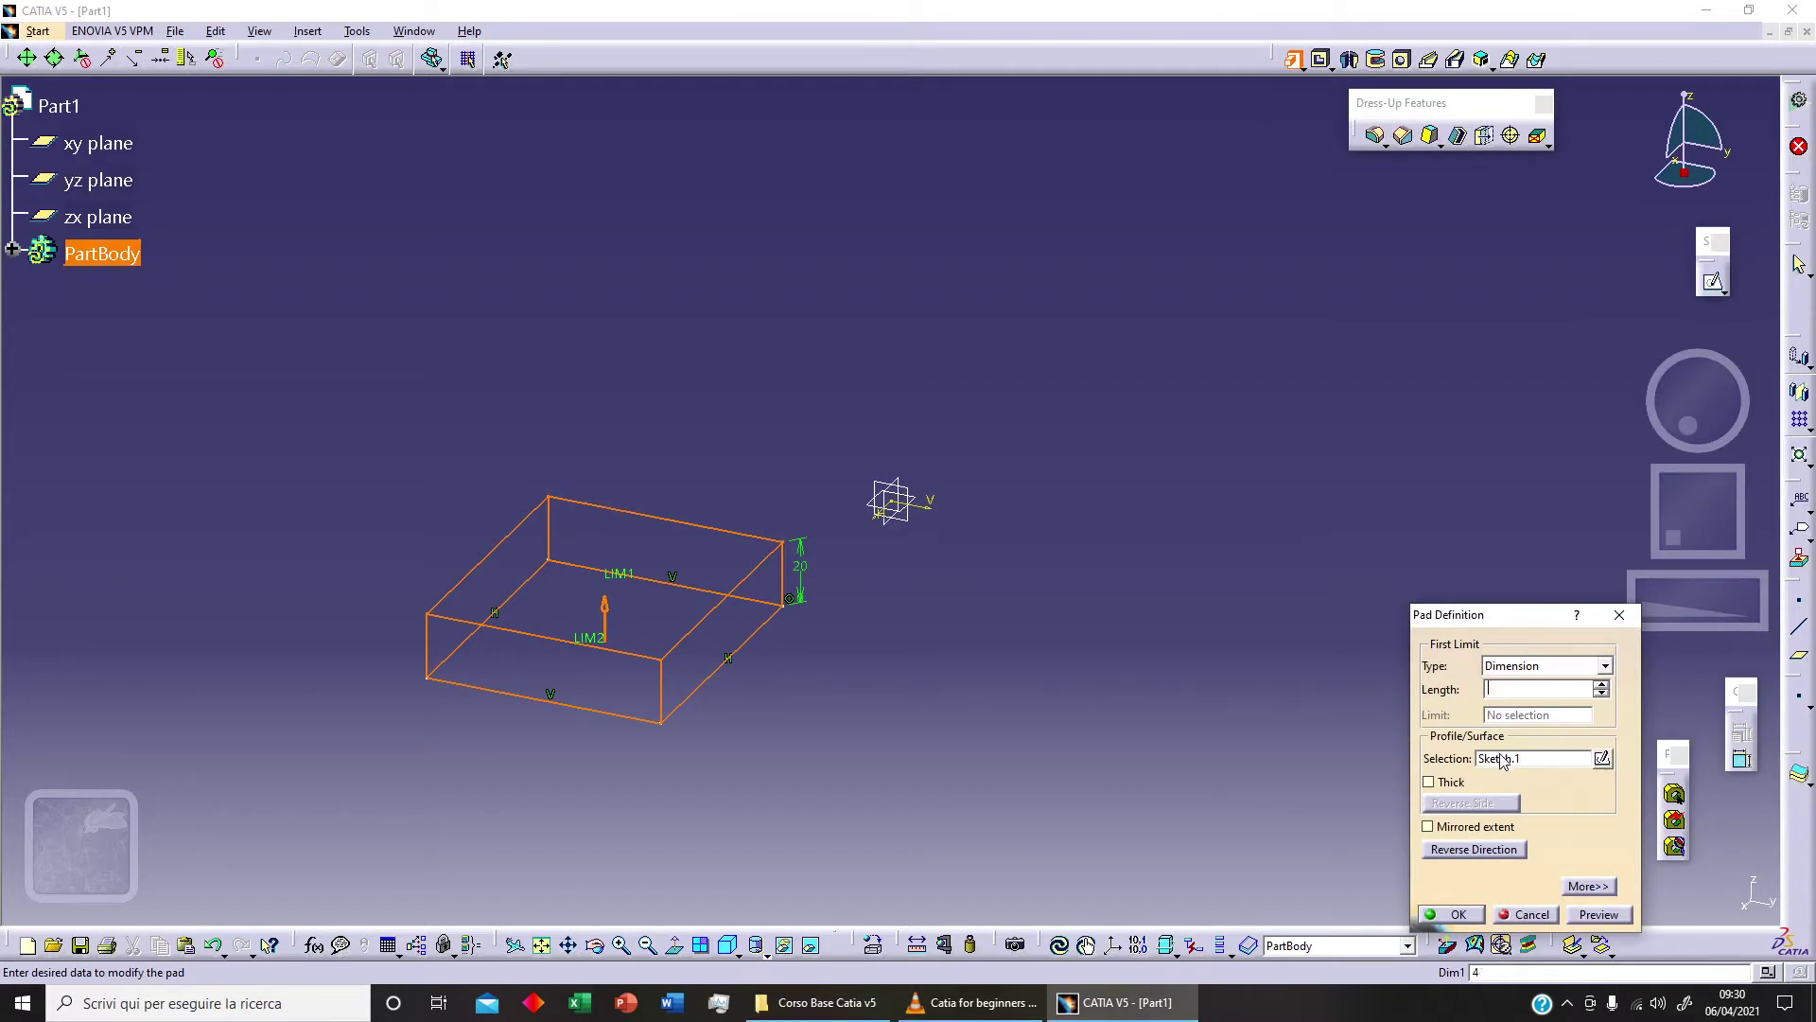
{"action": "type", "text": "50"}
{"action": "left_click", "coordinate": [1504, 829]}
{"action": "left_click", "coordinate": [1596, 915]}
{"action": "left_click", "coordinate": [1477, 915]}
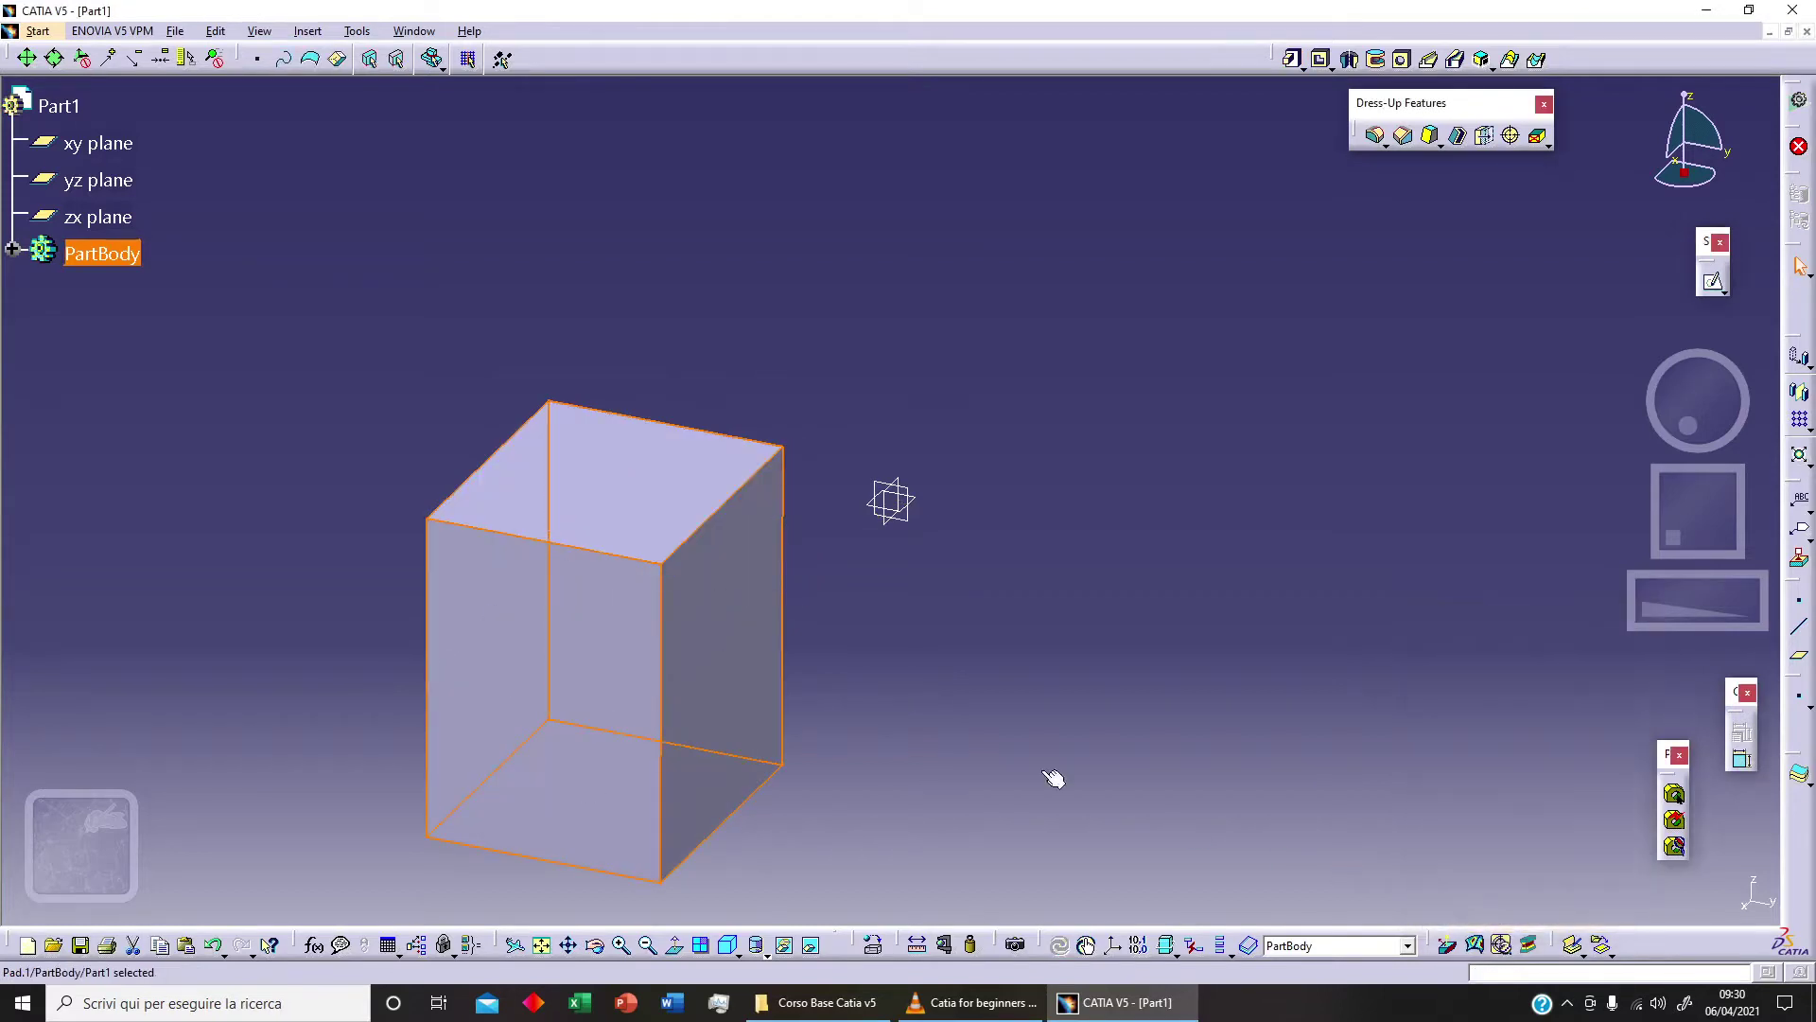
{"action": "middle_click_drag", "start_coordinate": [814, 629], "coordinate": [1031, 626]}
{"action": "left_click", "coordinate": [1257, 567]}
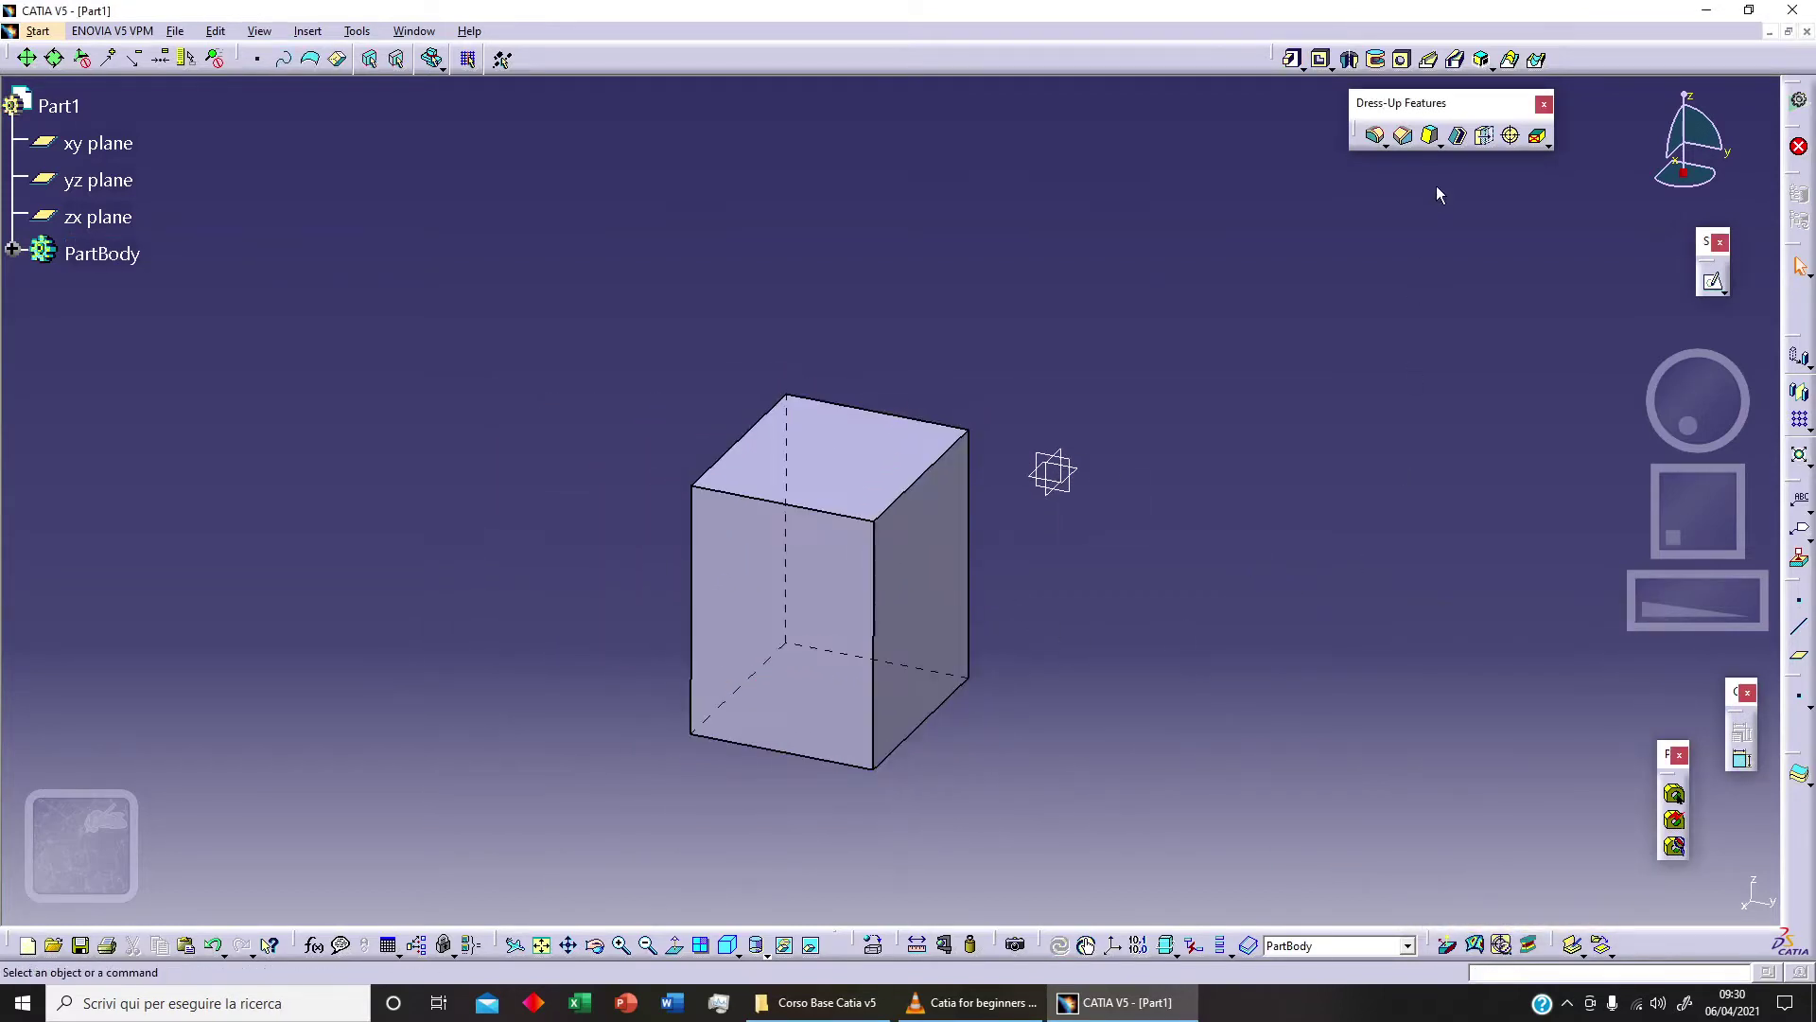
Start a 5° Draft Angle with the box's front and right faces as faces to draft
{"action": "left_click", "coordinate": [1441, 144]}
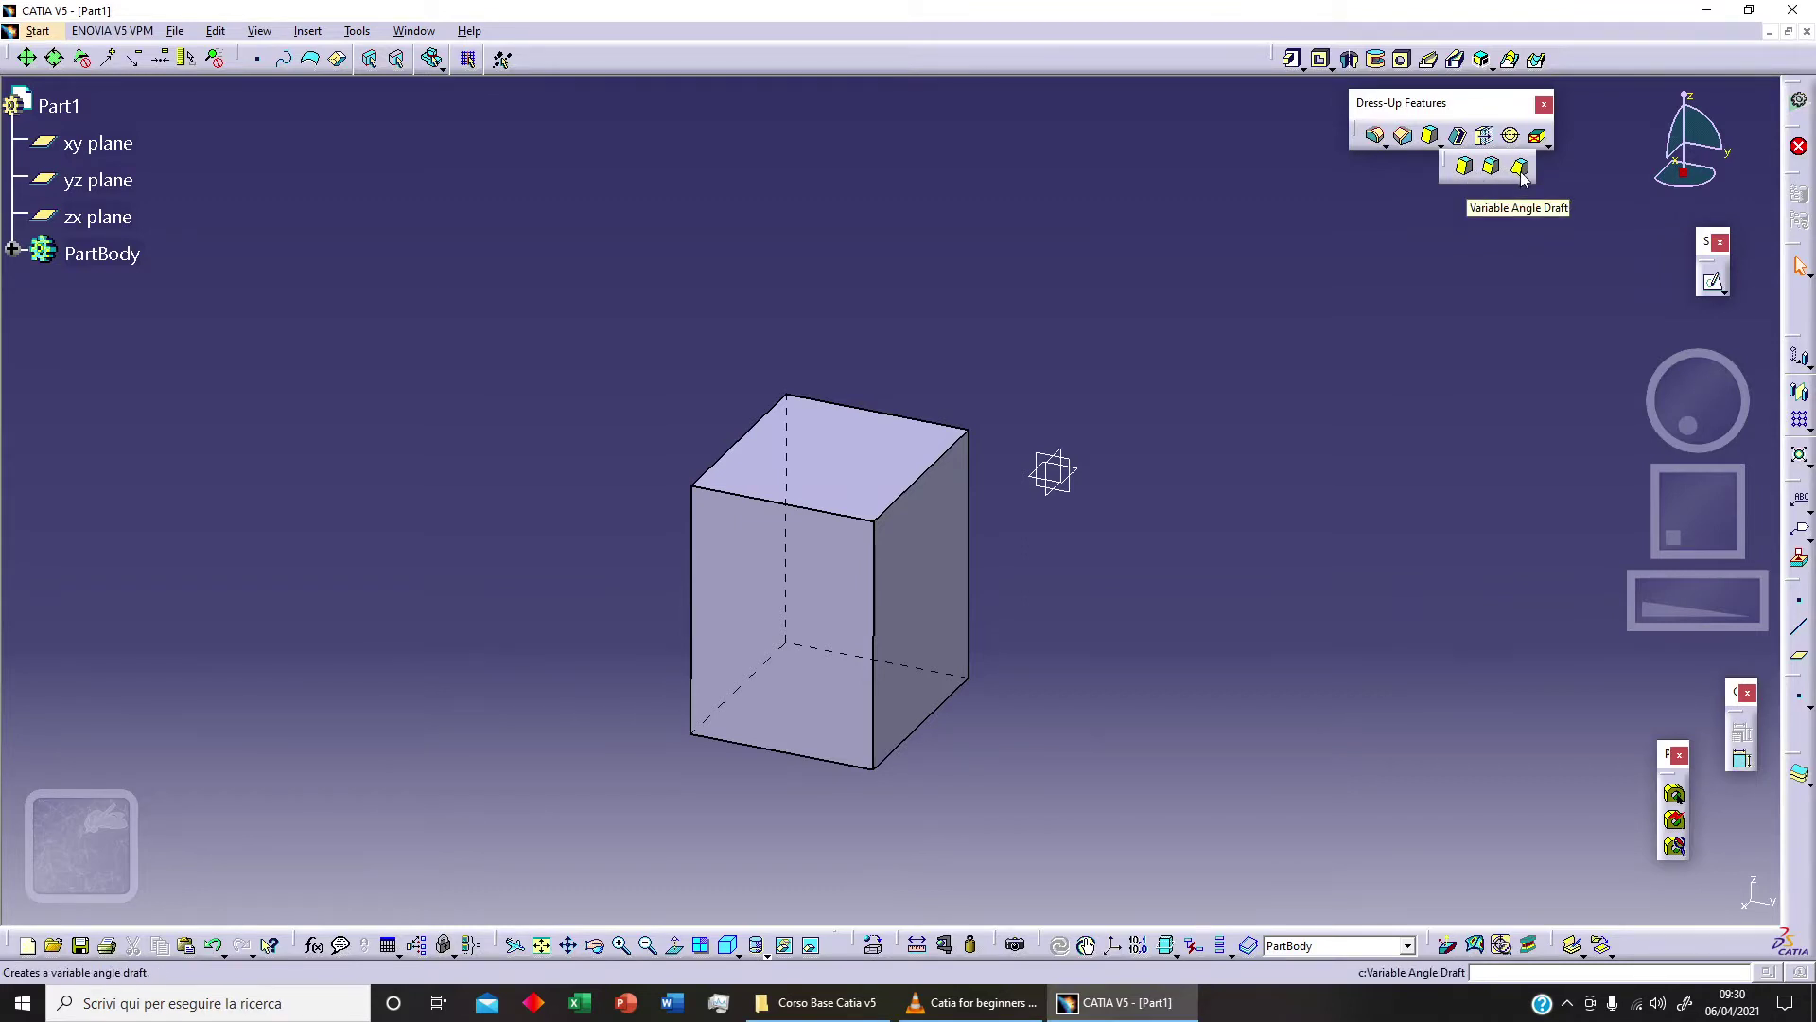
{"action": "left_click", "coordinate": [1468, 169]}
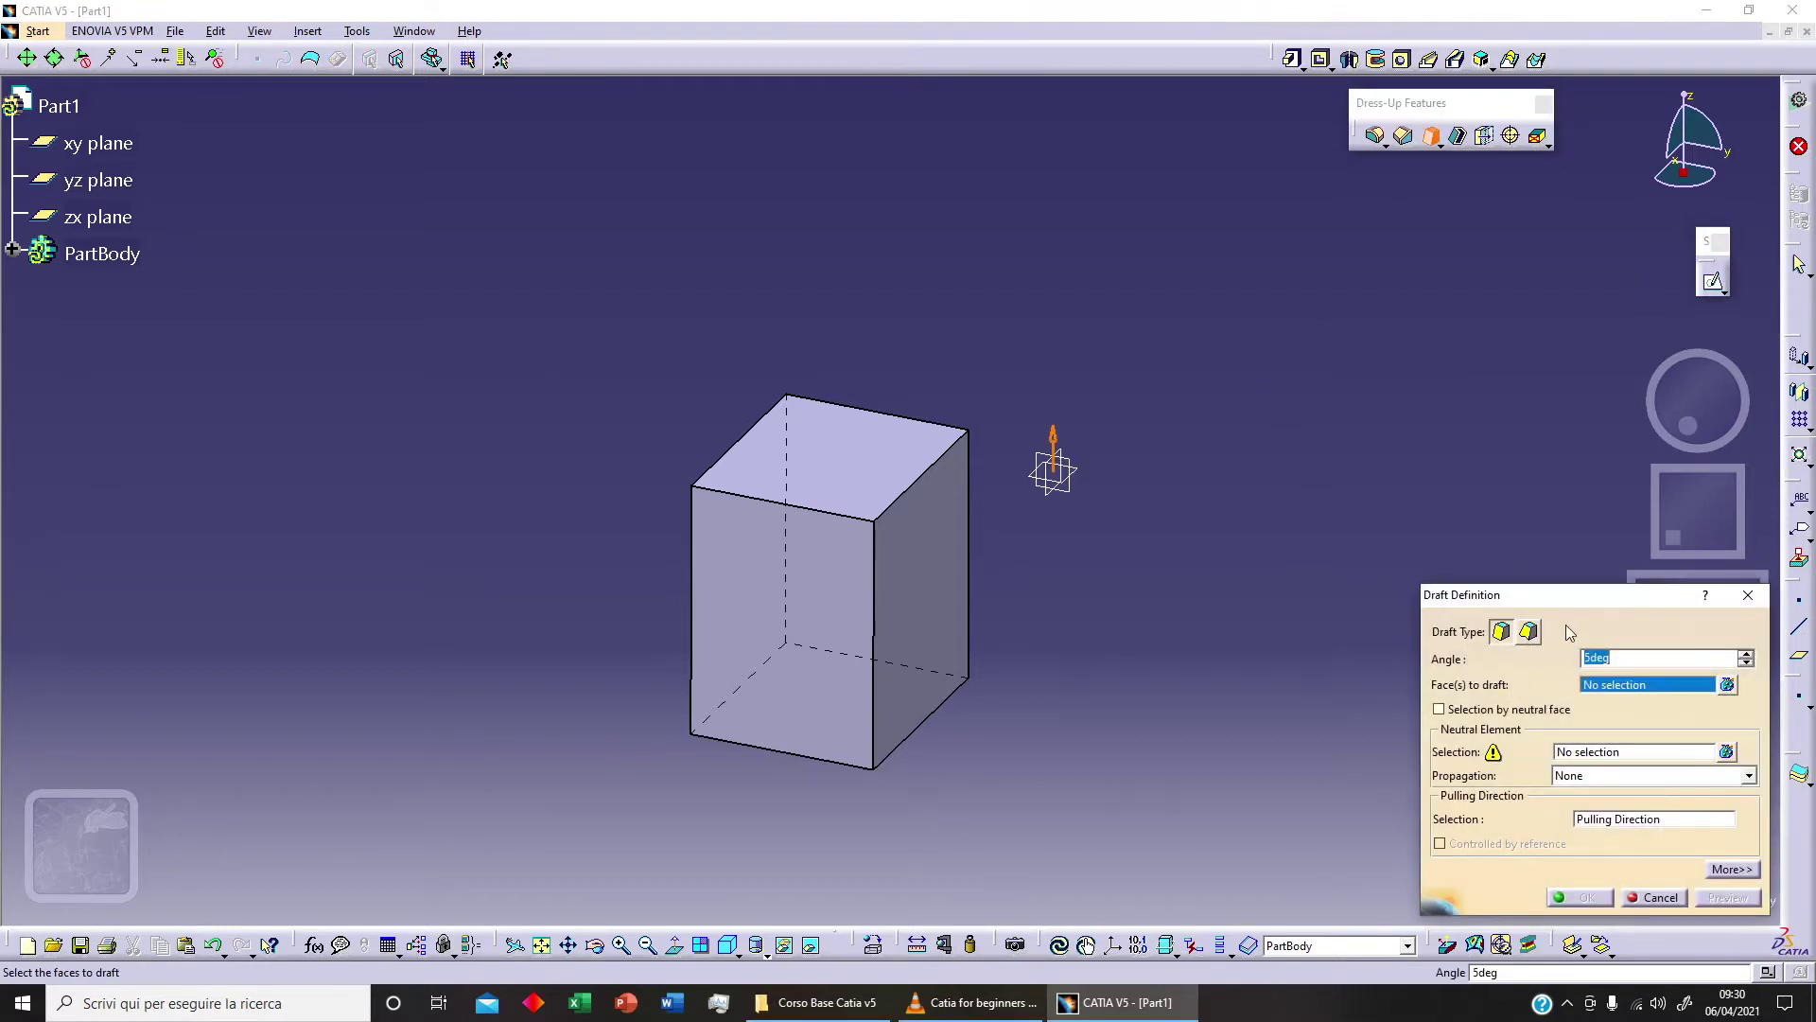
{"action": "left_click_drag", "start_coordinate": [1582, 598], "coordinate": [1428, 282]}
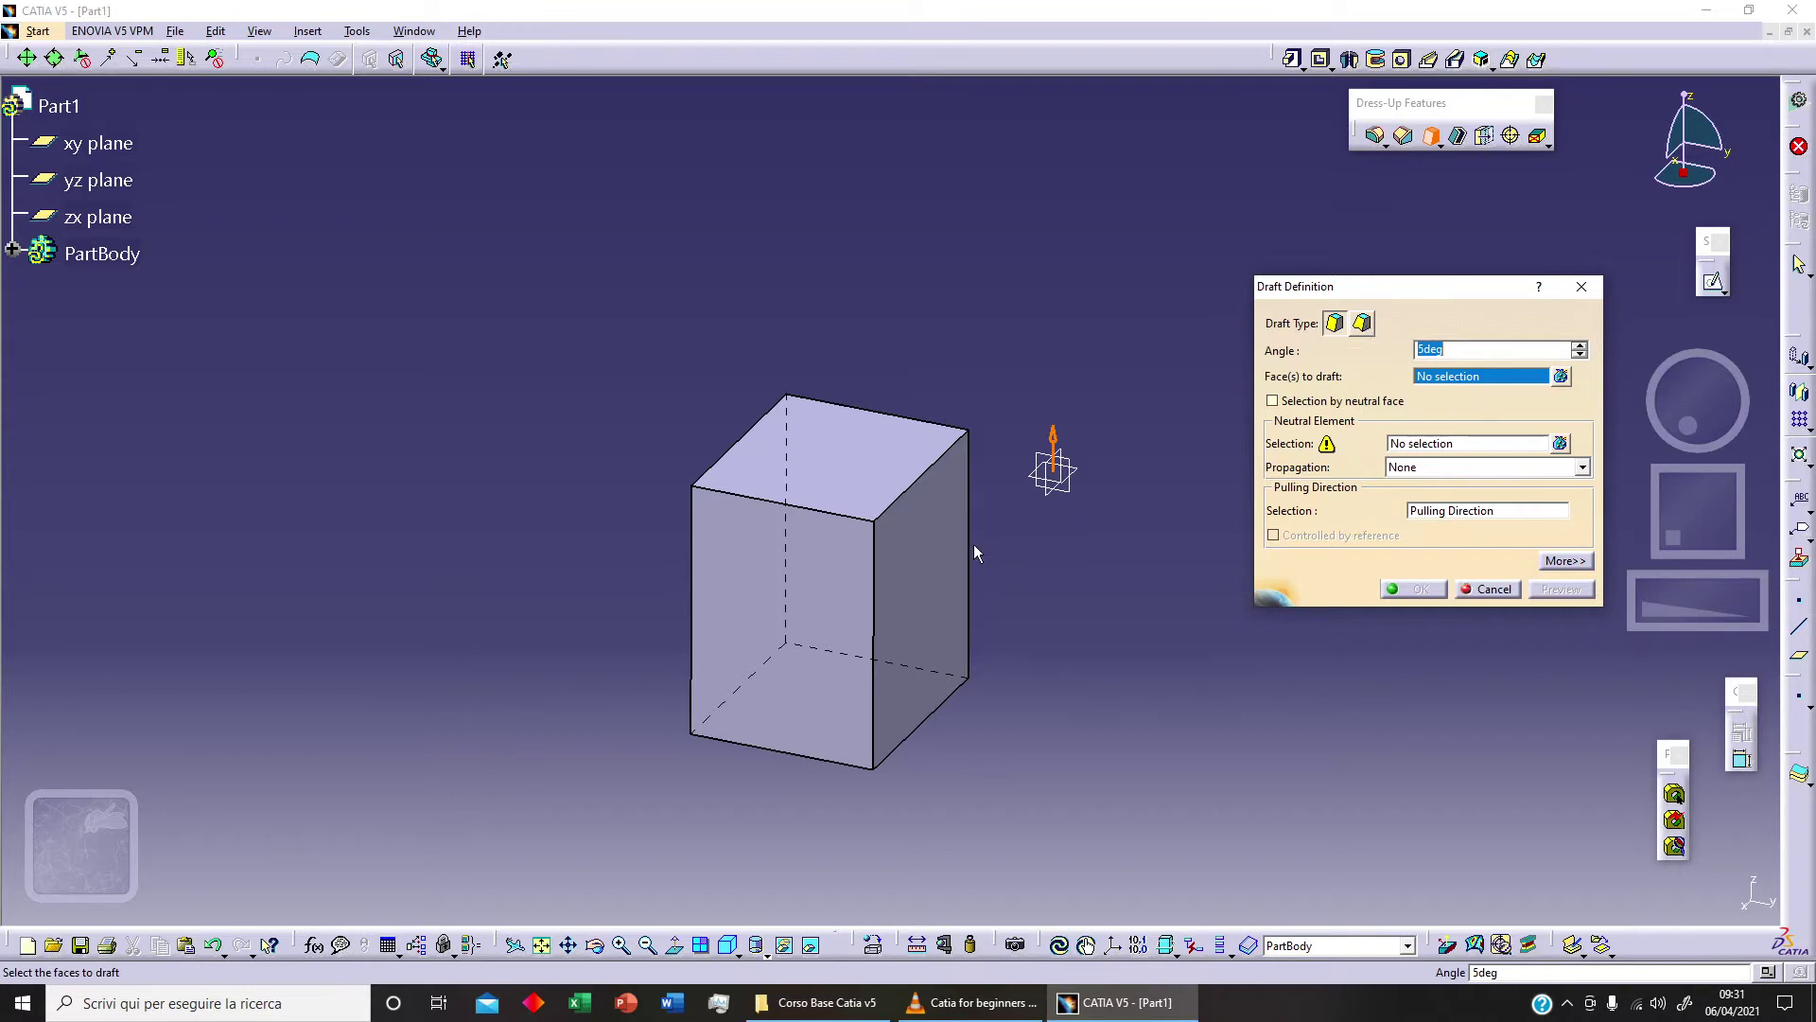
{"action": "left_click", "coordinate": [831, 588]}
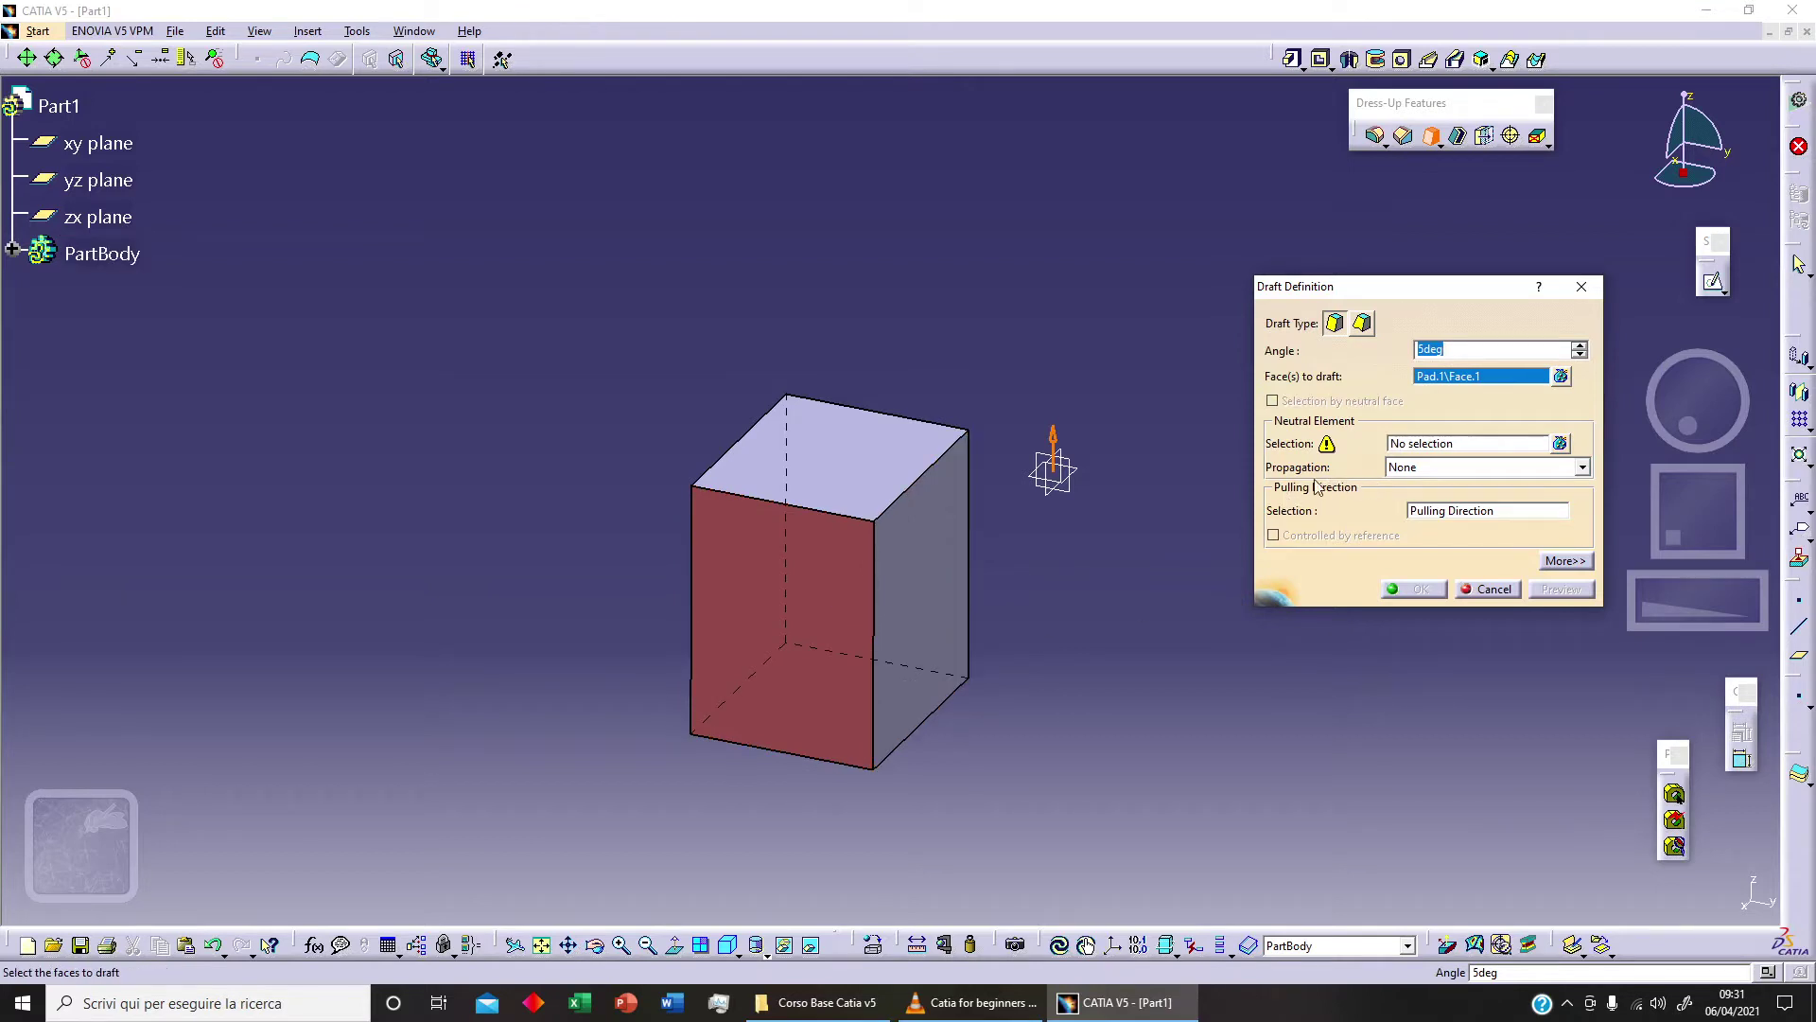
{"action": "left_click", "coordinate": [1416, 446]}
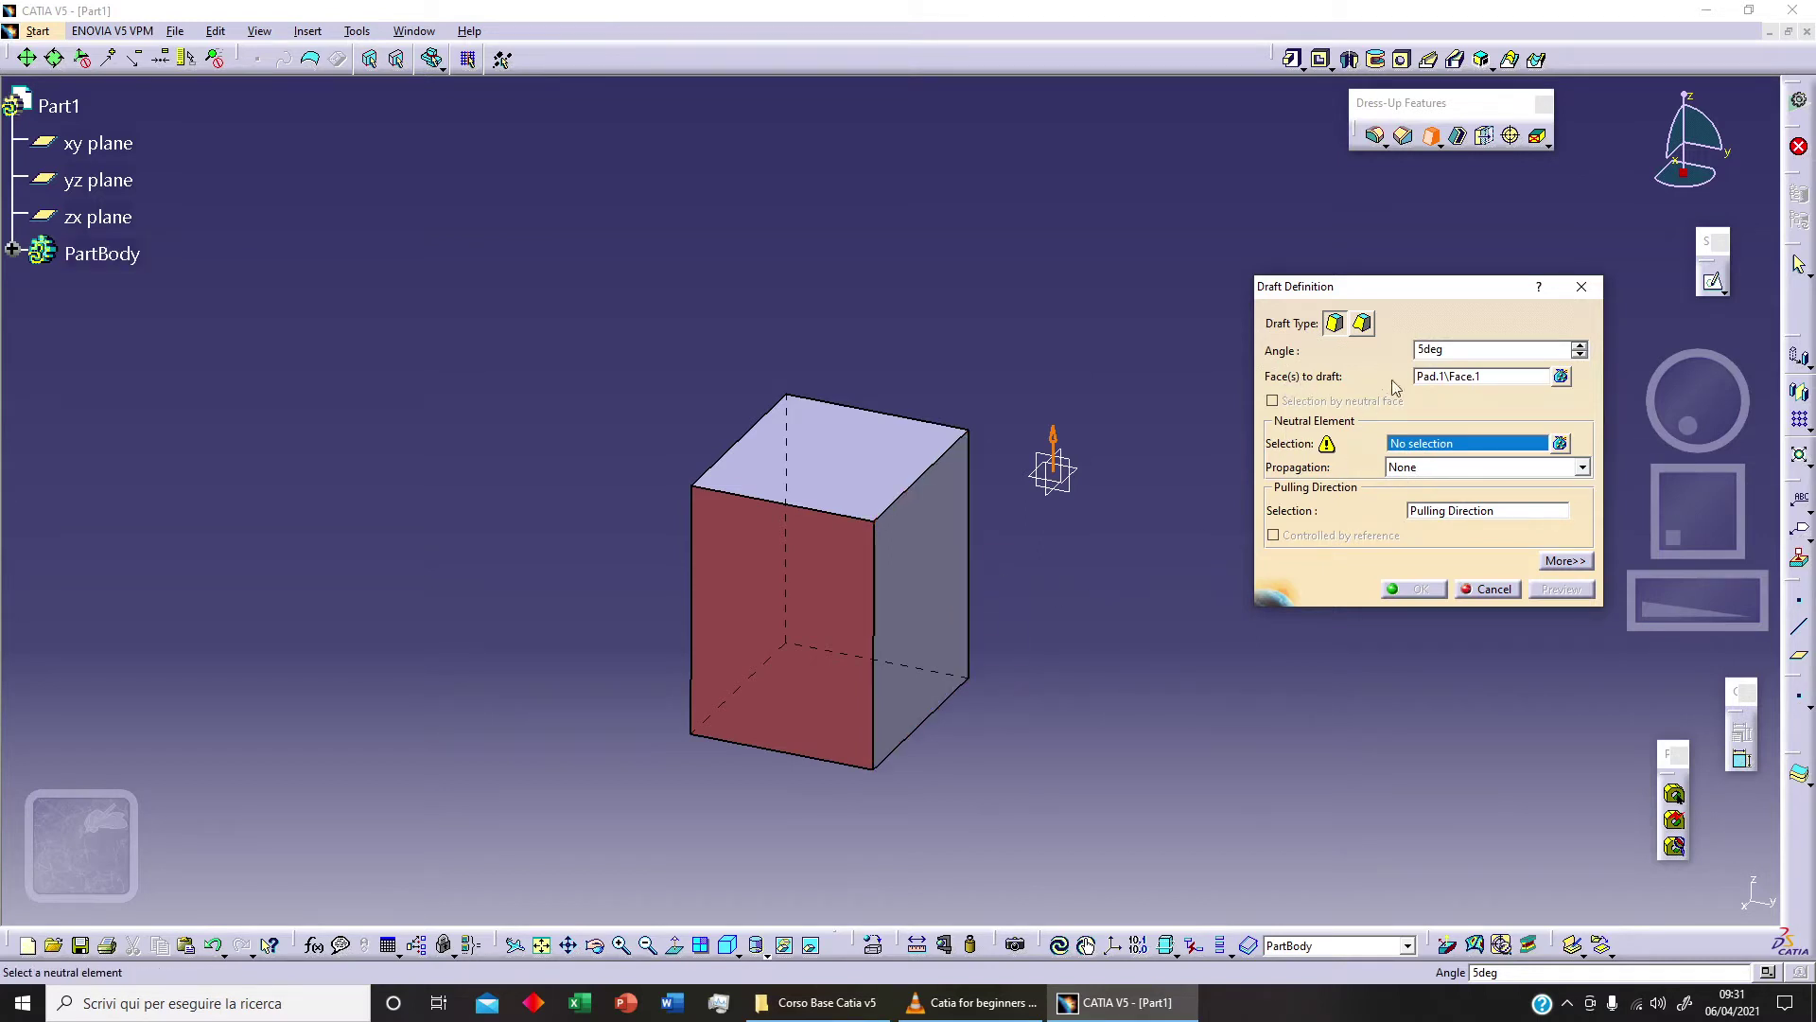
{"action": "left_click", "coordinate": [1443, 373]}
{"action": "left_click", "coordinate": [925, 594]}
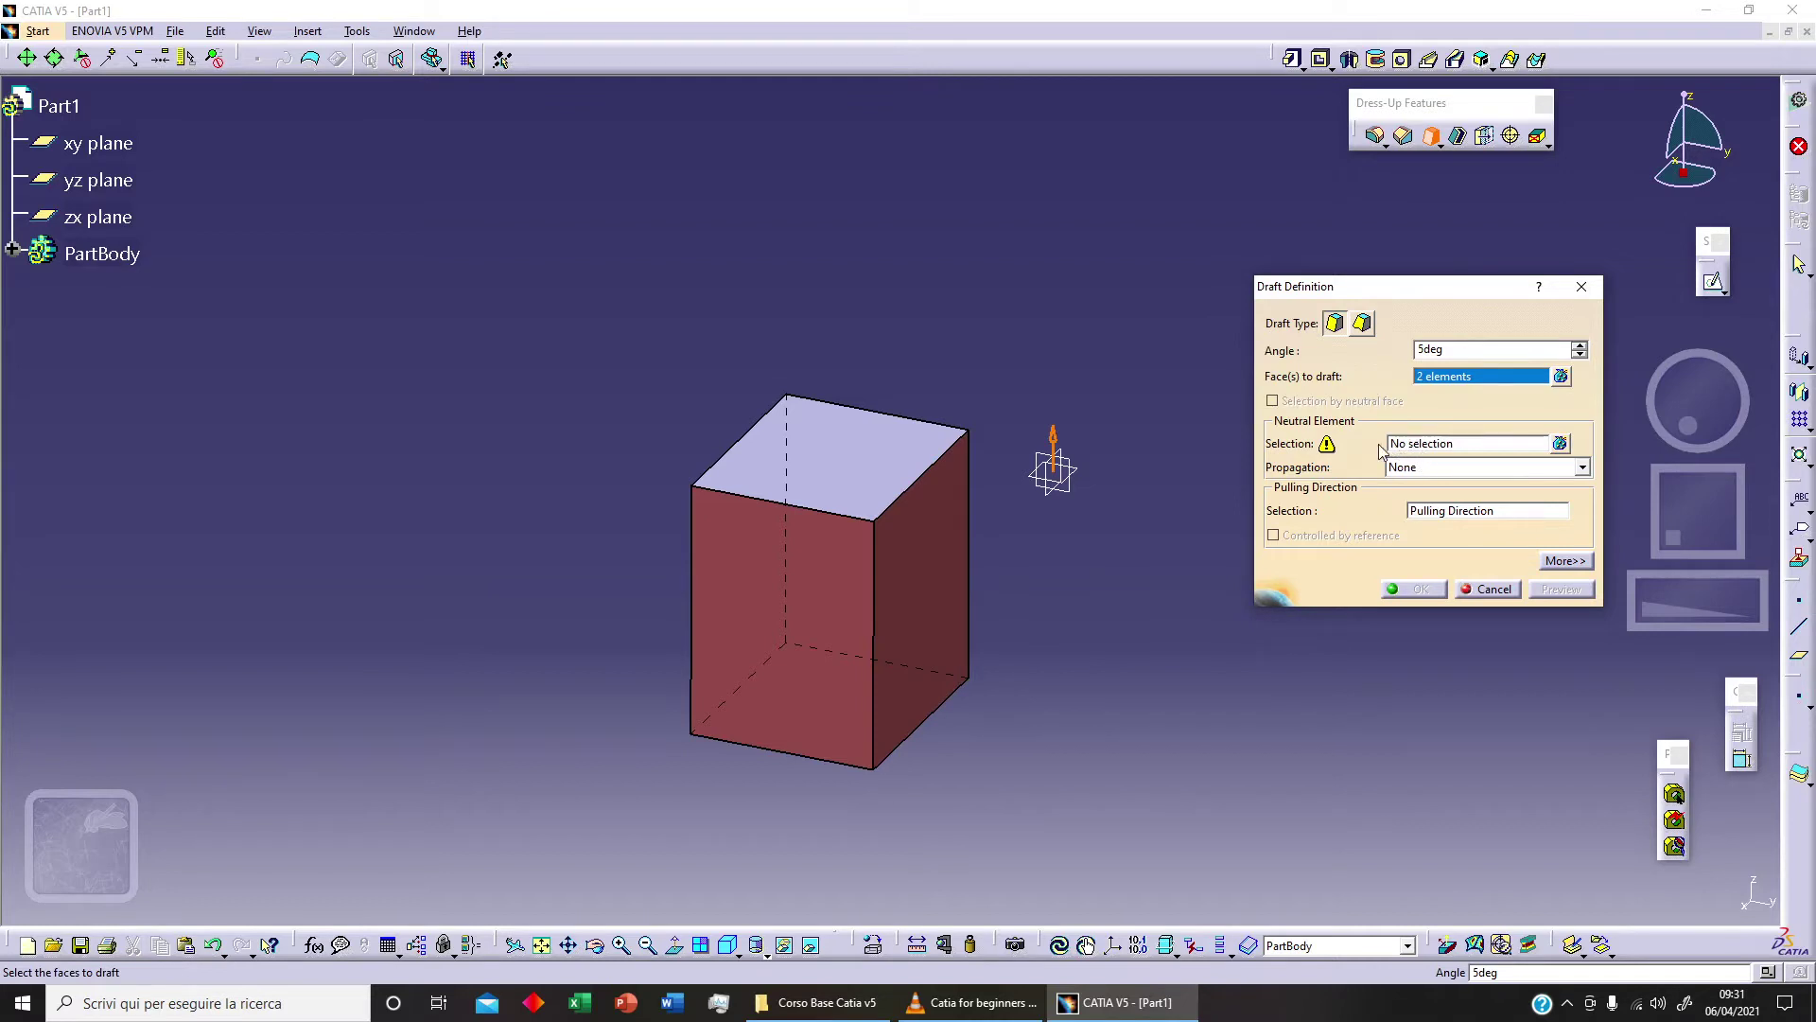
Make the block's top face the neutral element and preview the draft
{"action": "left_click", "coordinate": [1436, 445]}
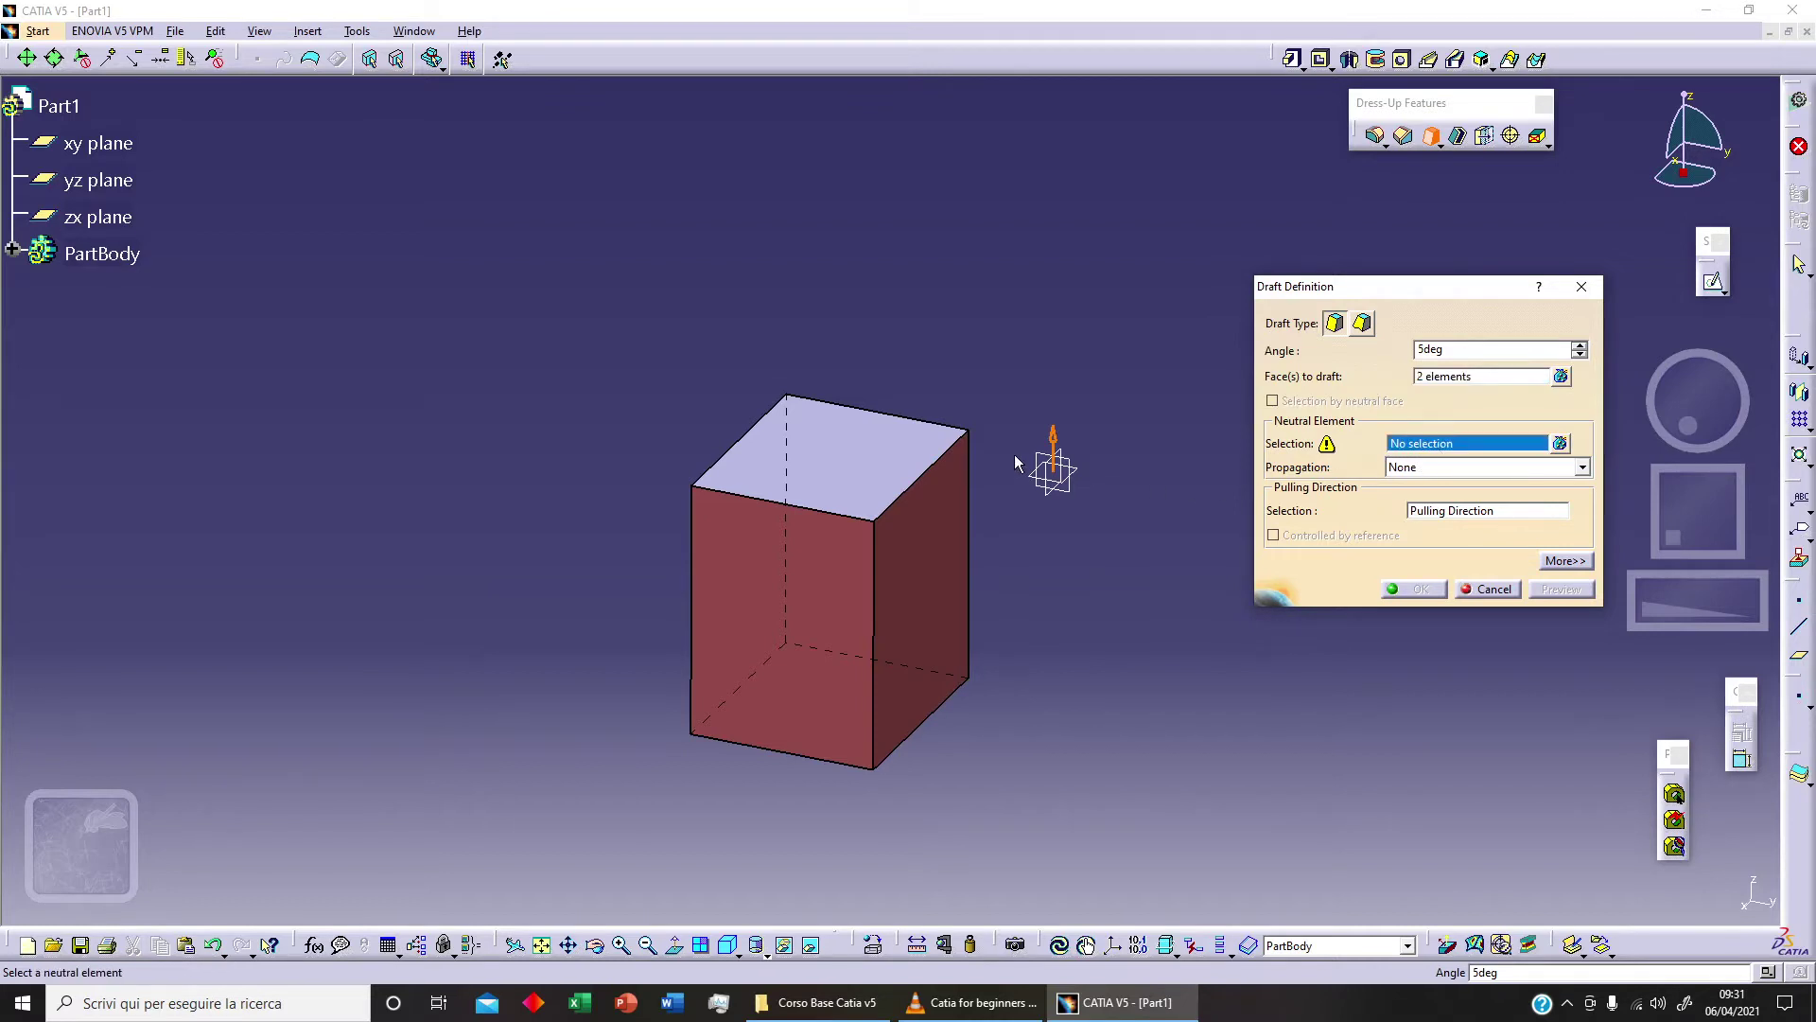
{"action": "left_click", "coordinate": [884, 456]}
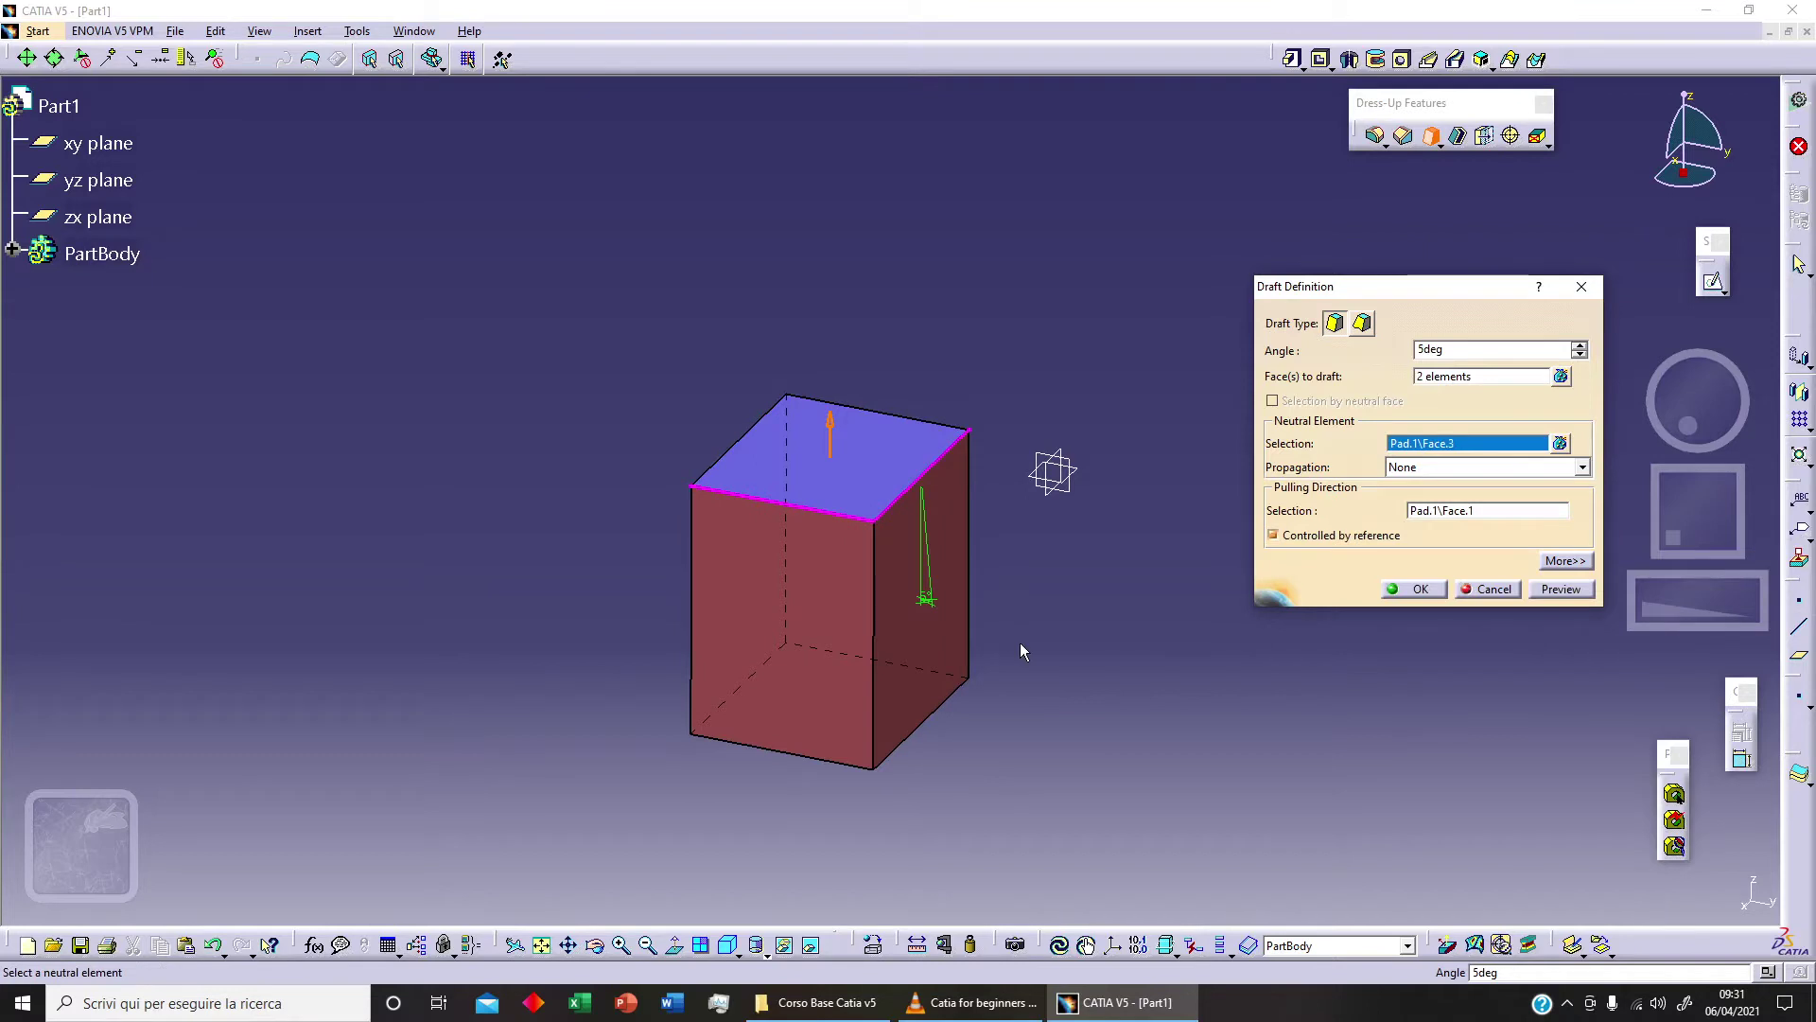
{"action": "middle_click_drag", "start_coordinate": [1046, 693], "coordinate": [1038, 645], "text": "ctrl"}
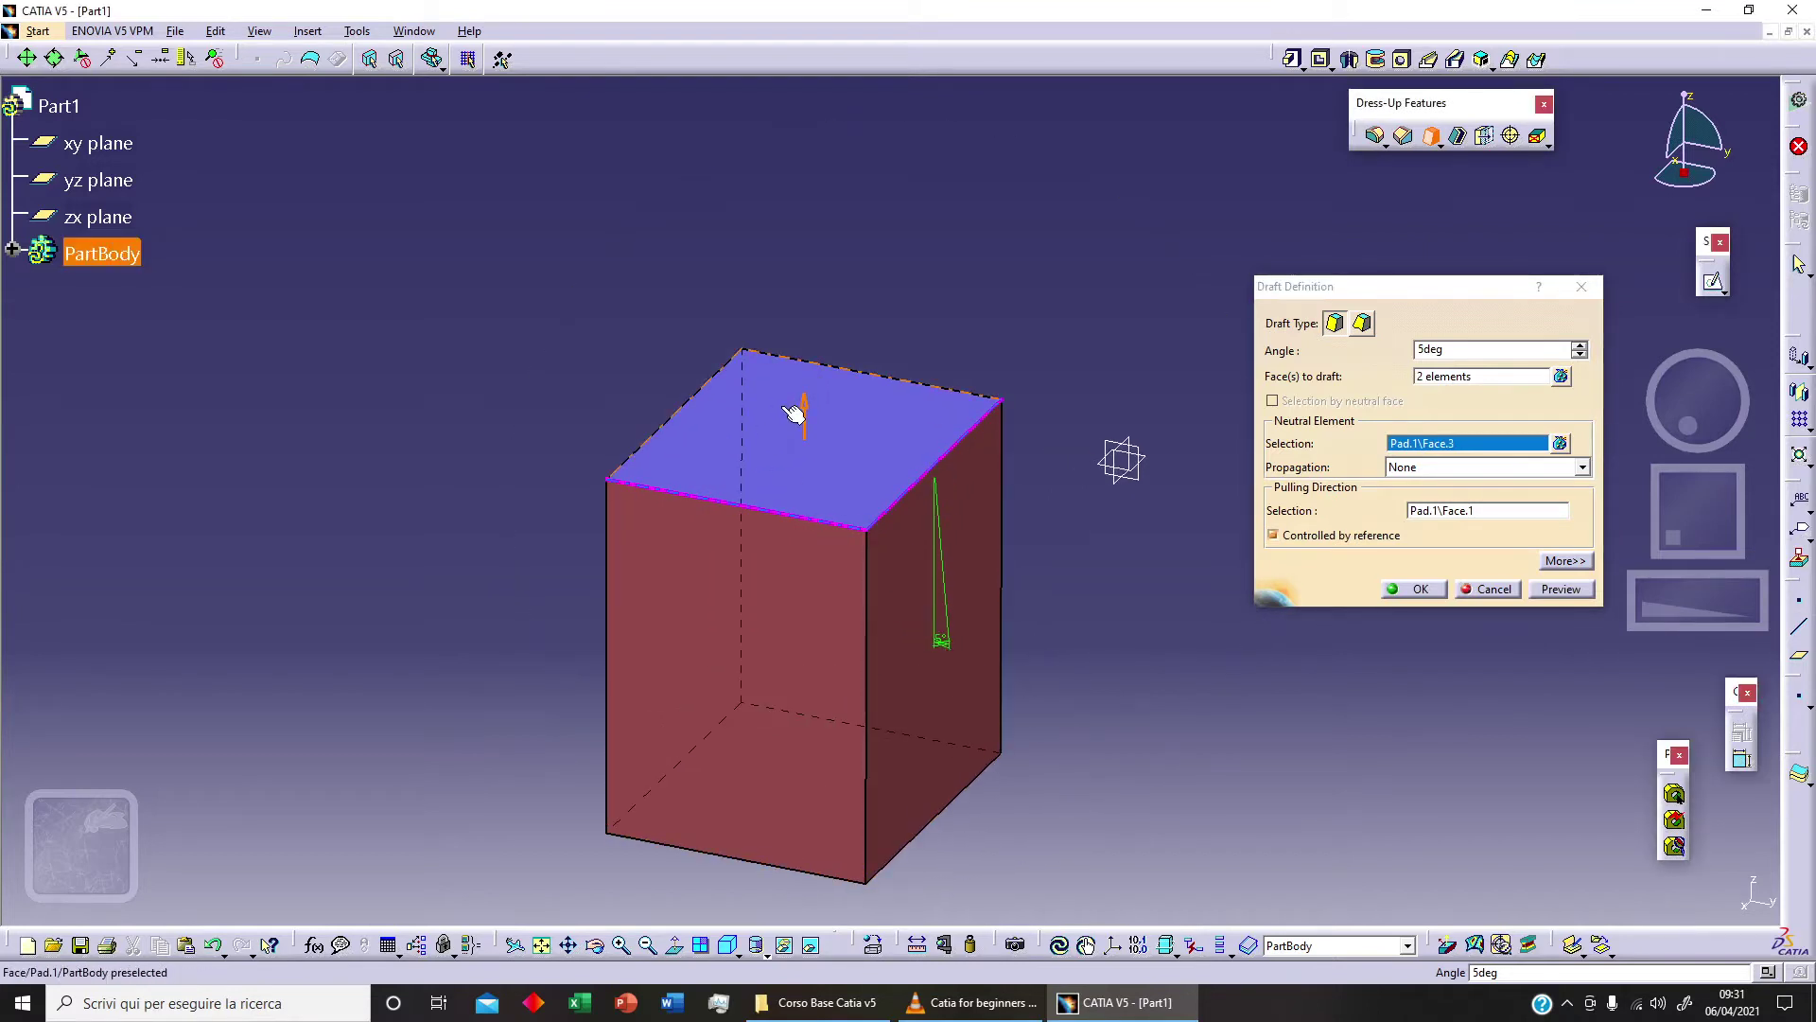
{"action": "left_click", "coordinate": [1586, 598]}
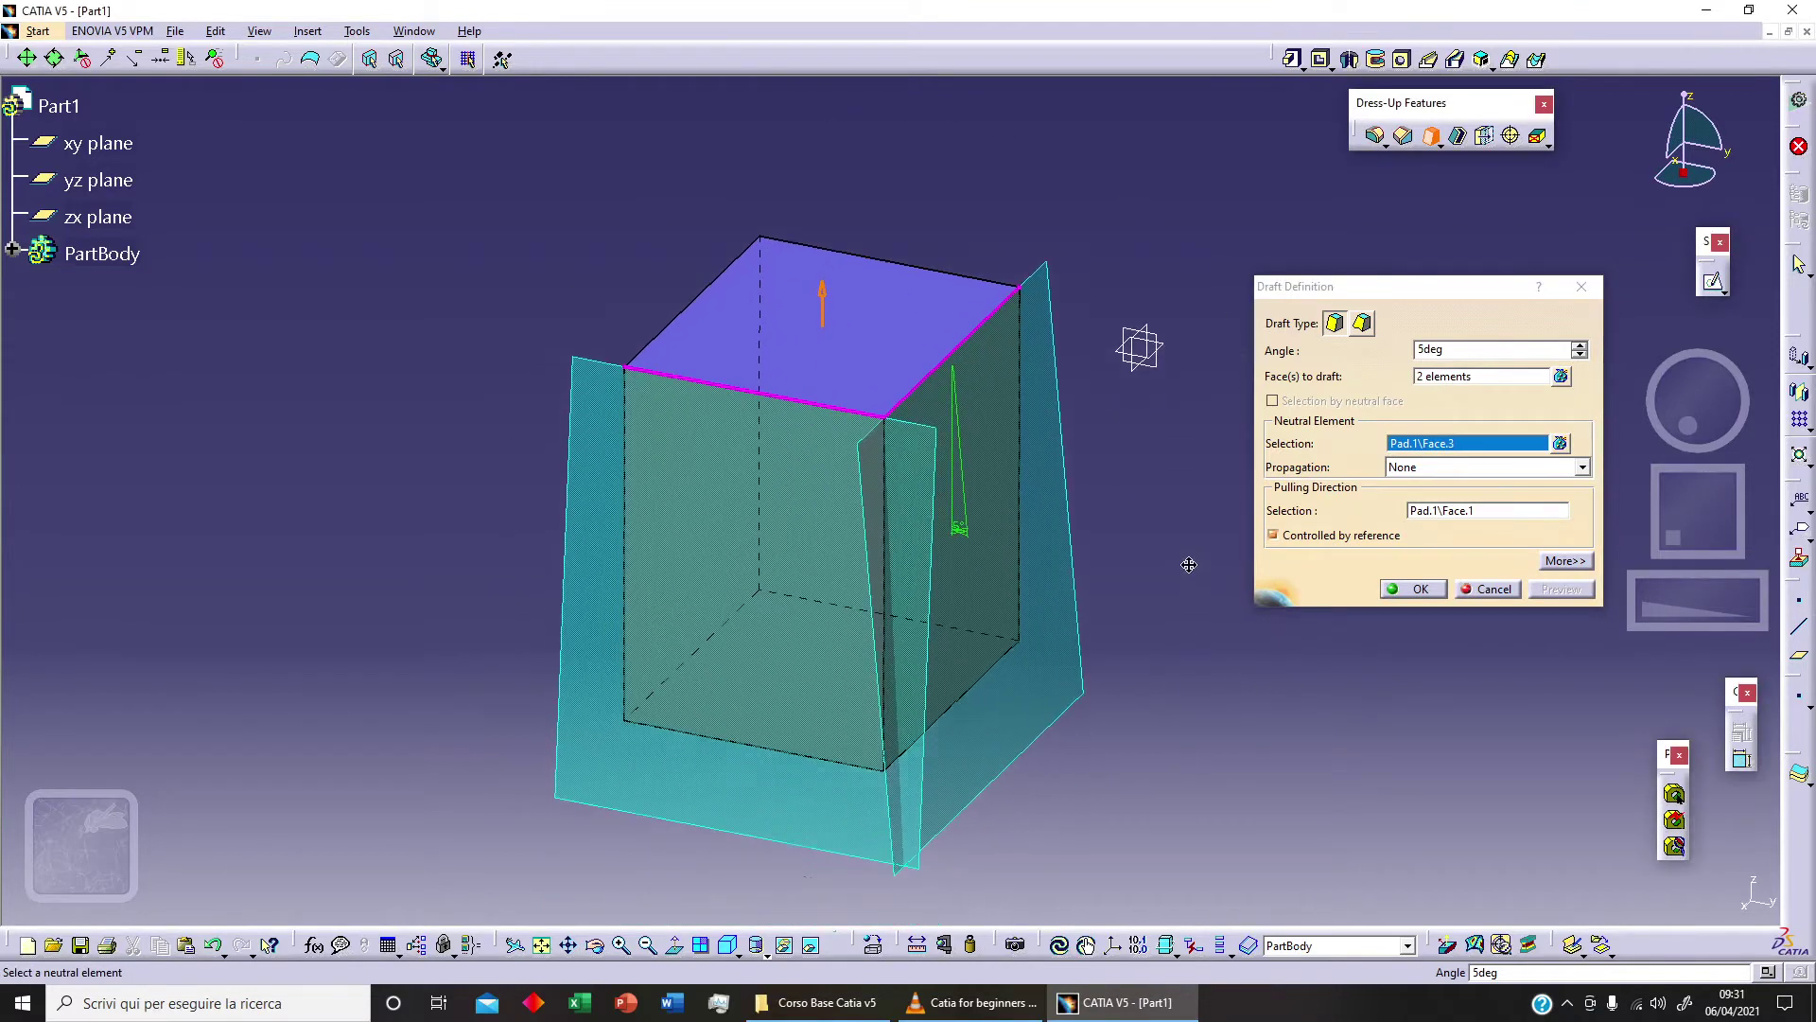
{"action": "middle_click_drag", "start_coordinate": [1229, 662], "coordinate": [1031, 708]}
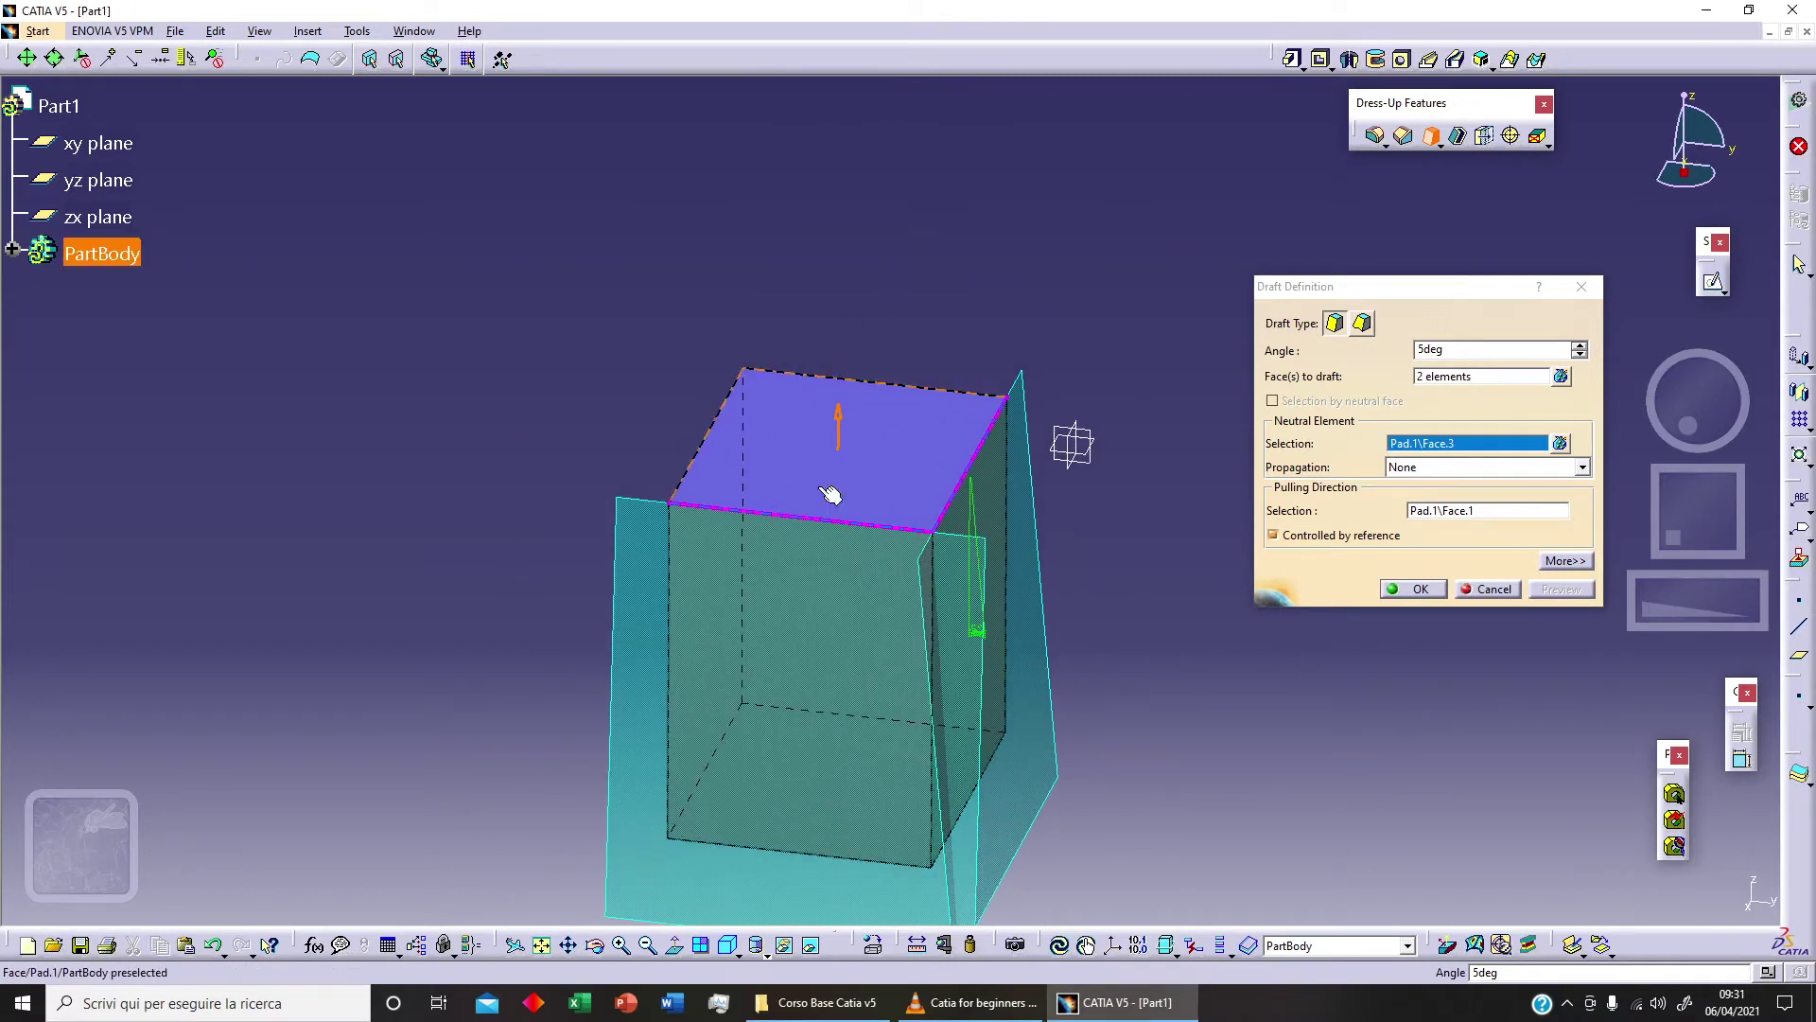
{"action": "middle_click_drag", "start_coordinate": [908, 651], "coordinate": [911, 650]}
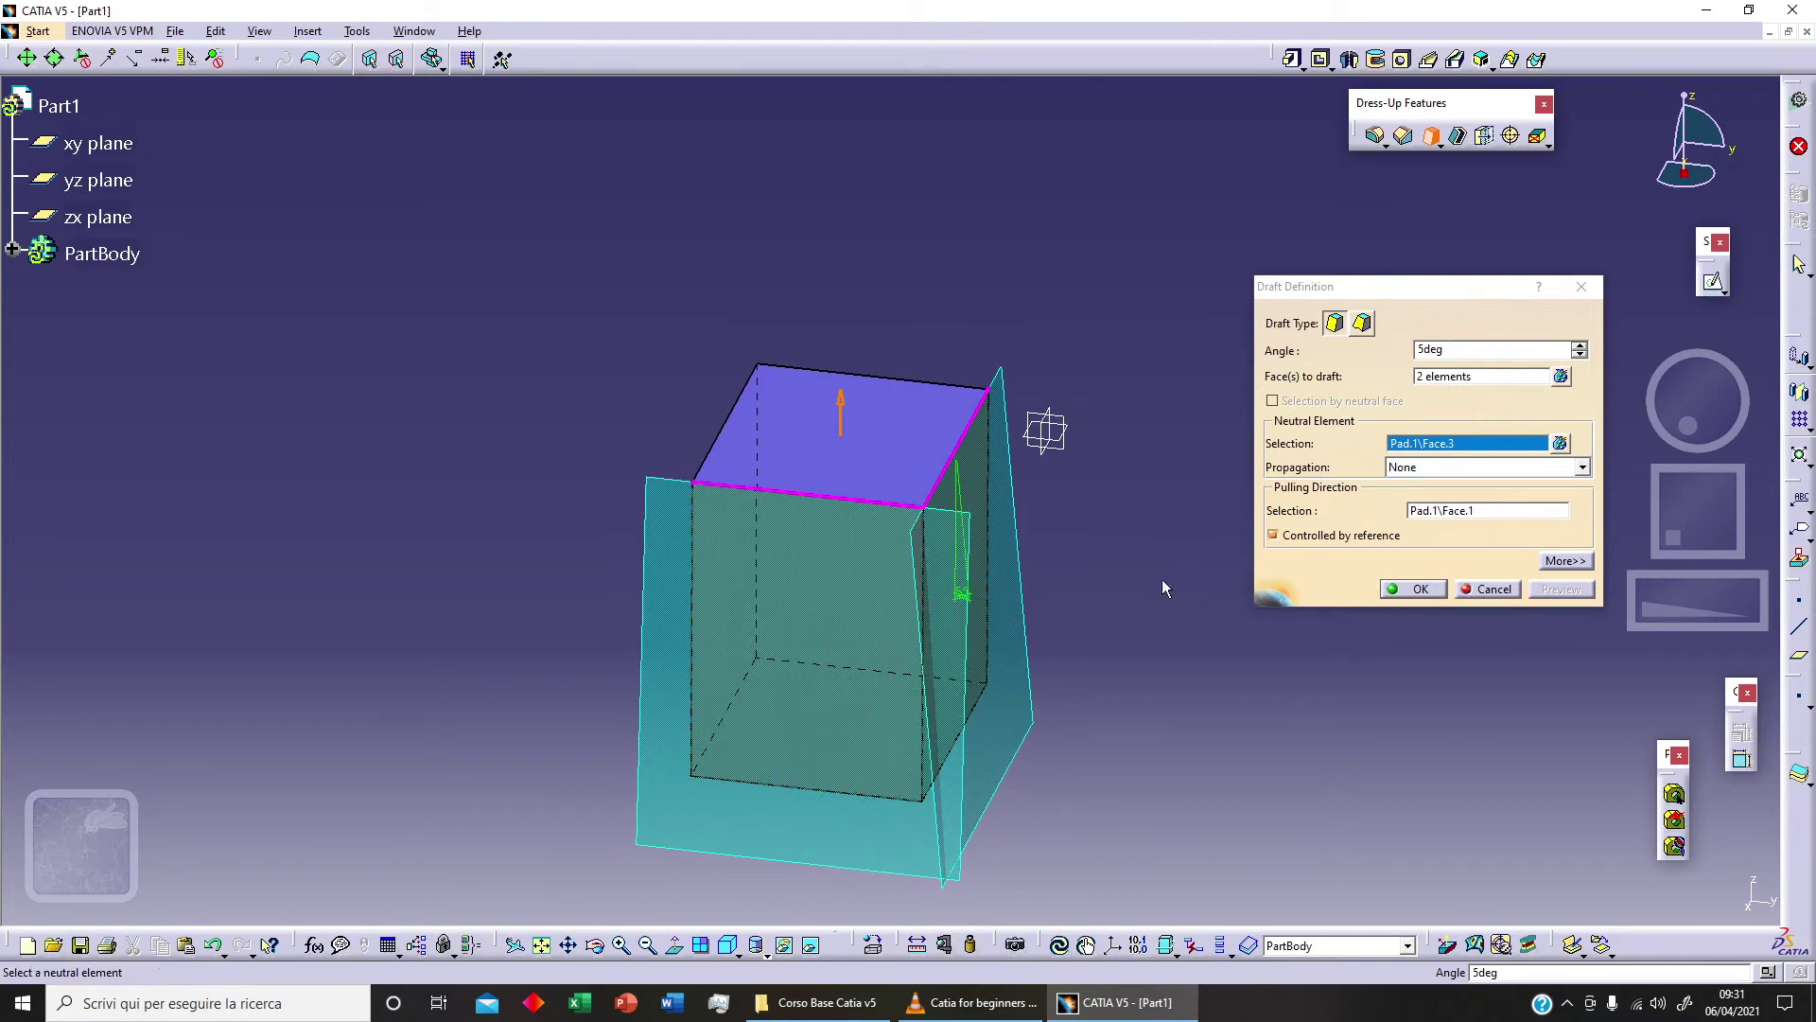
Reverse the pulling direction and apply the 5° draft
{"action": "left_click", "coordinate": [841, 408]}
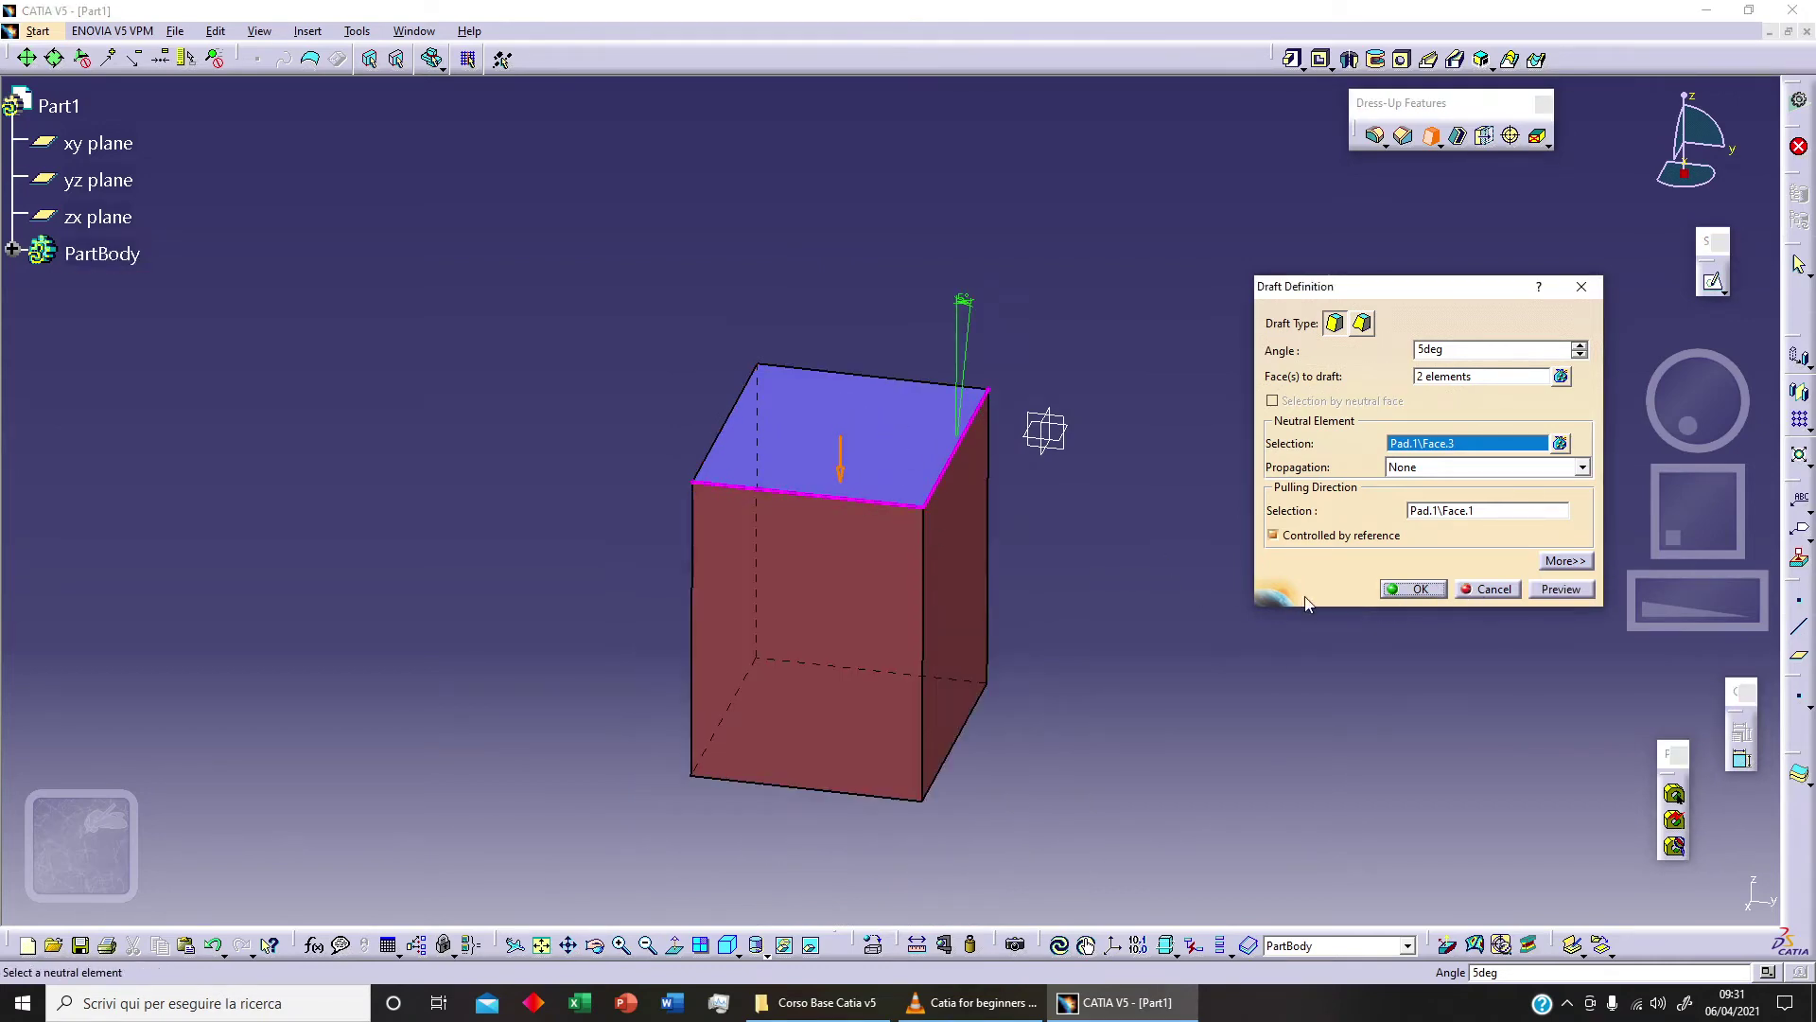
{"action": "left_click", "coordinate": [1559, 588]}
{"action": "middle_click_drag", "start_coordinate": [1075, 656], "coordinate": [1135, 651]}
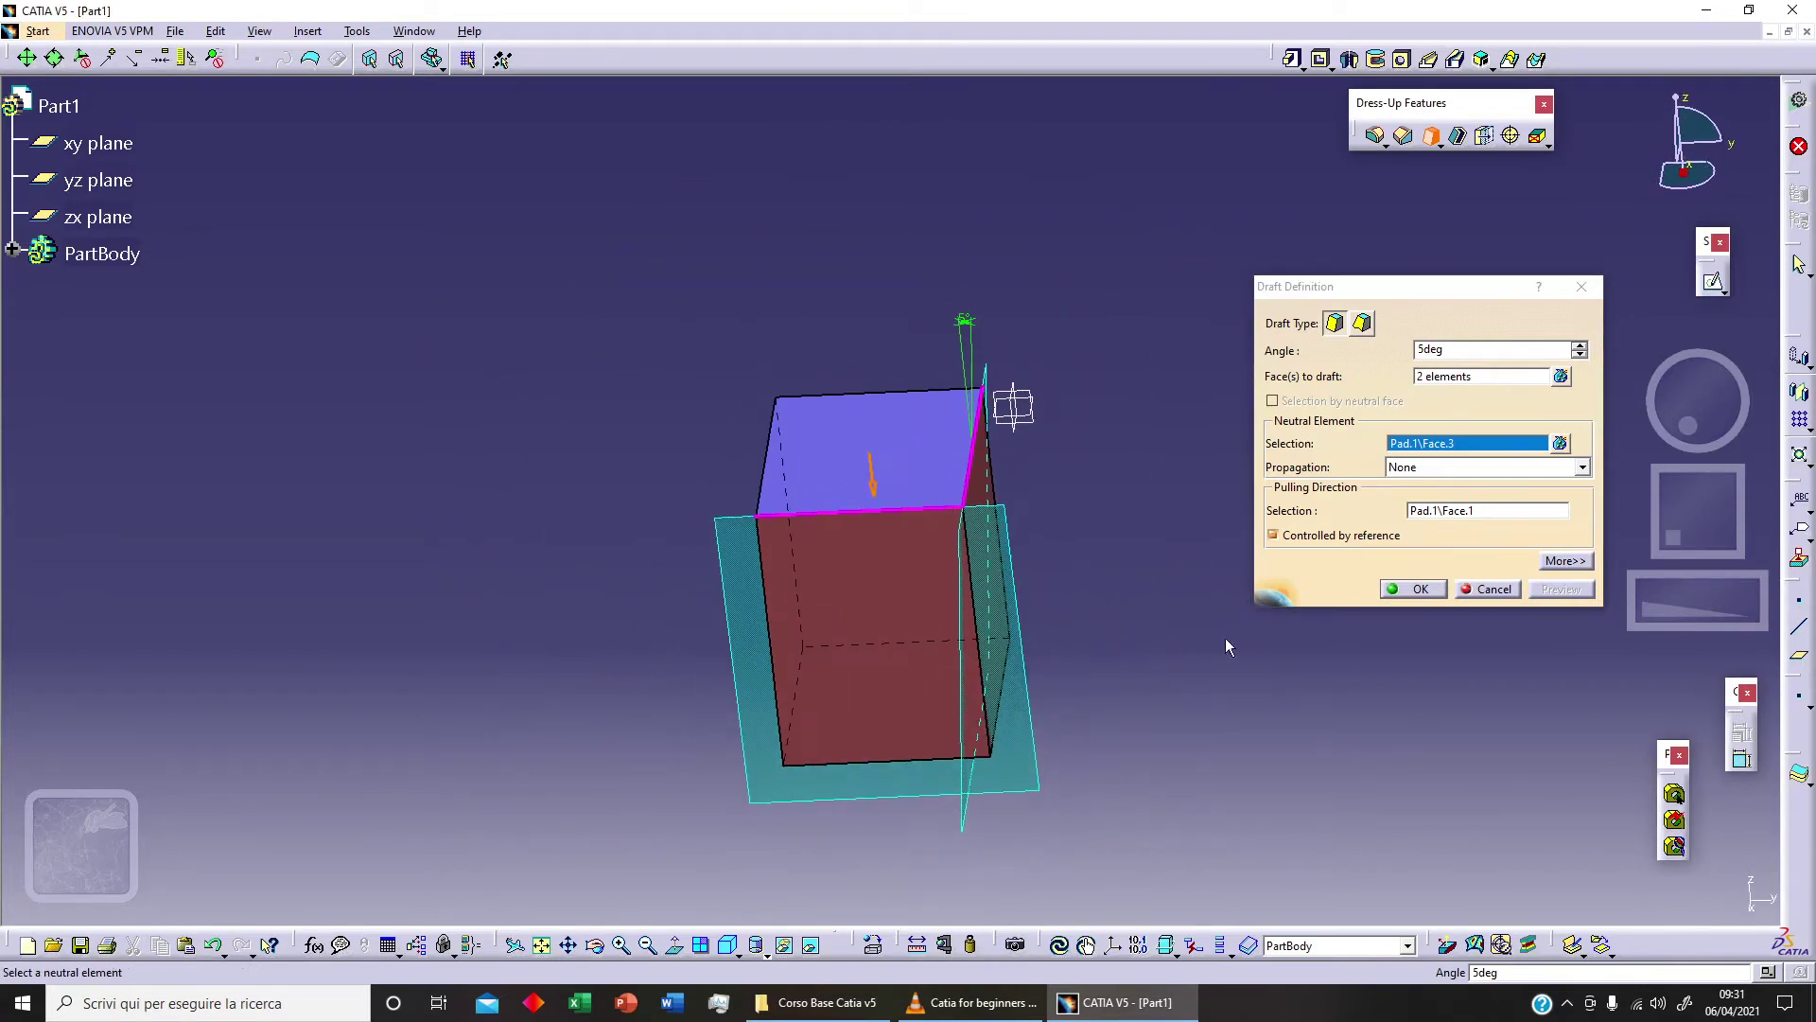
{"action": "left_click", "coordinate": [1409, 588]}
{"action": "middle_click_drag", "start_coordinate": [1127, 640], "coordinate": [1057, 652]}
Edit Draft.1 to flip its pulling direction so the faces taper the other way
{"action": "left_click", "coordinate": [11, 250]}
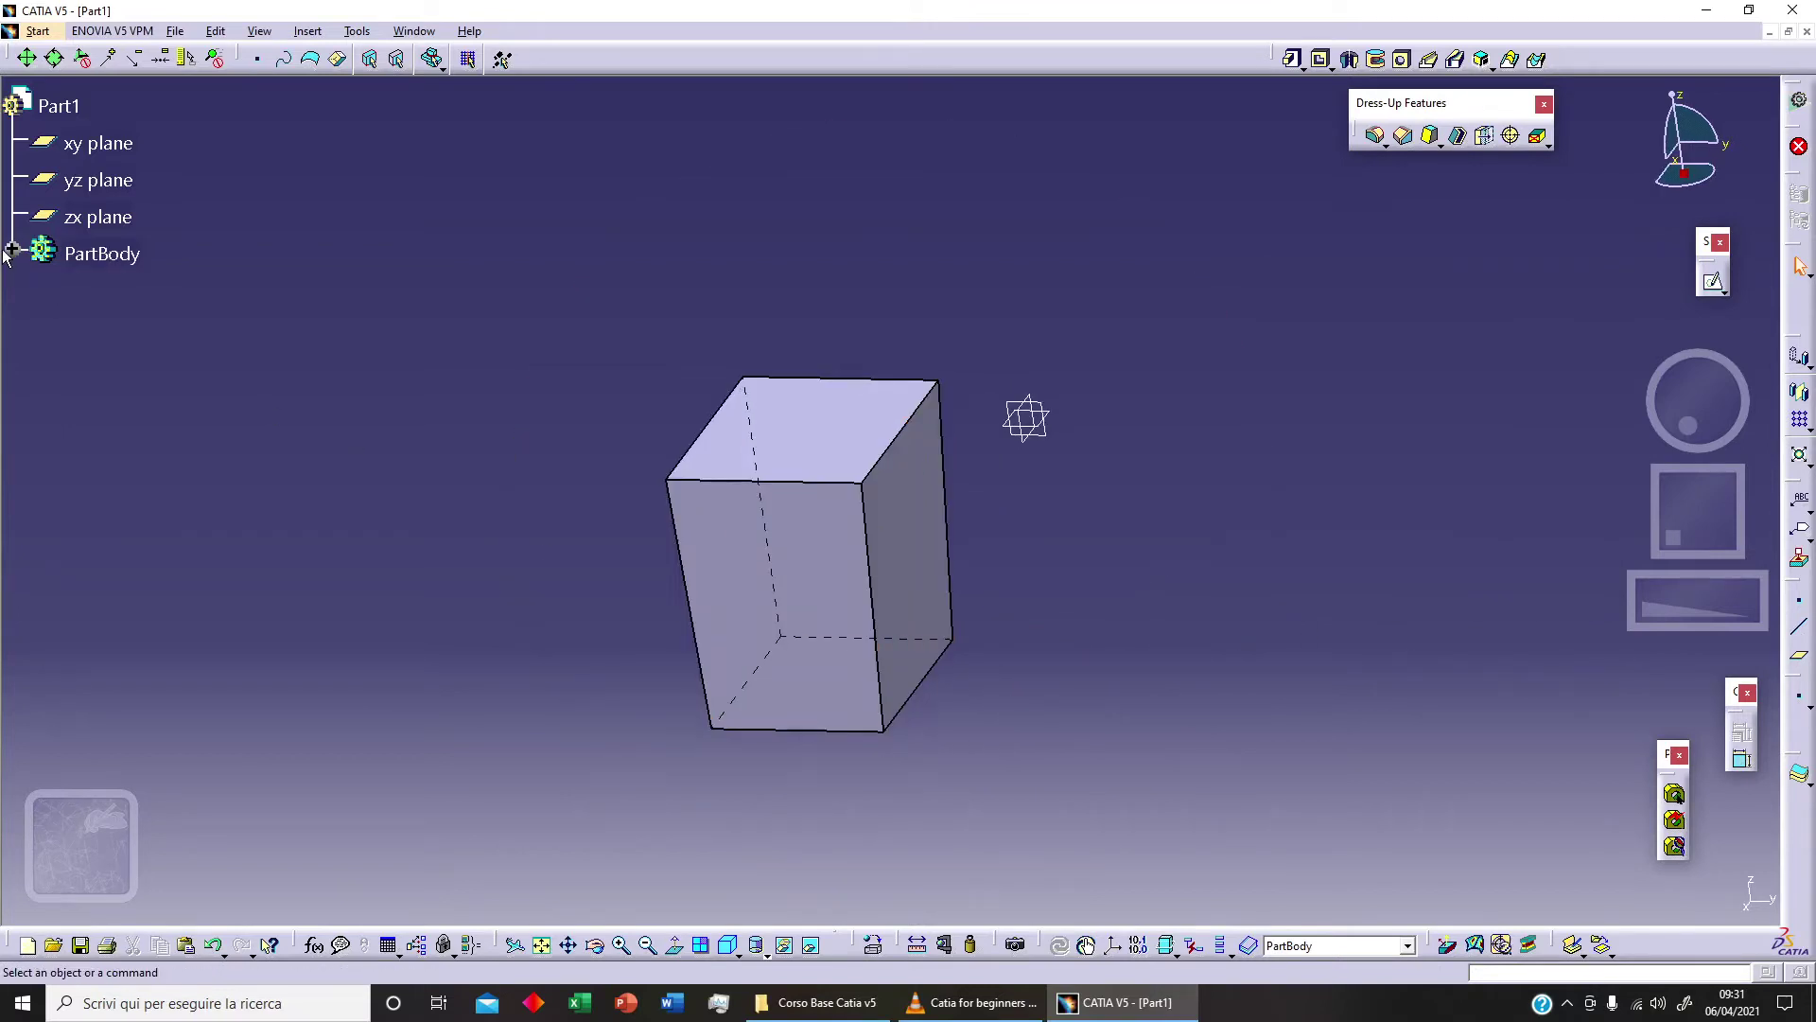
{"action": "double_click", "coordinate": [108, 363]}
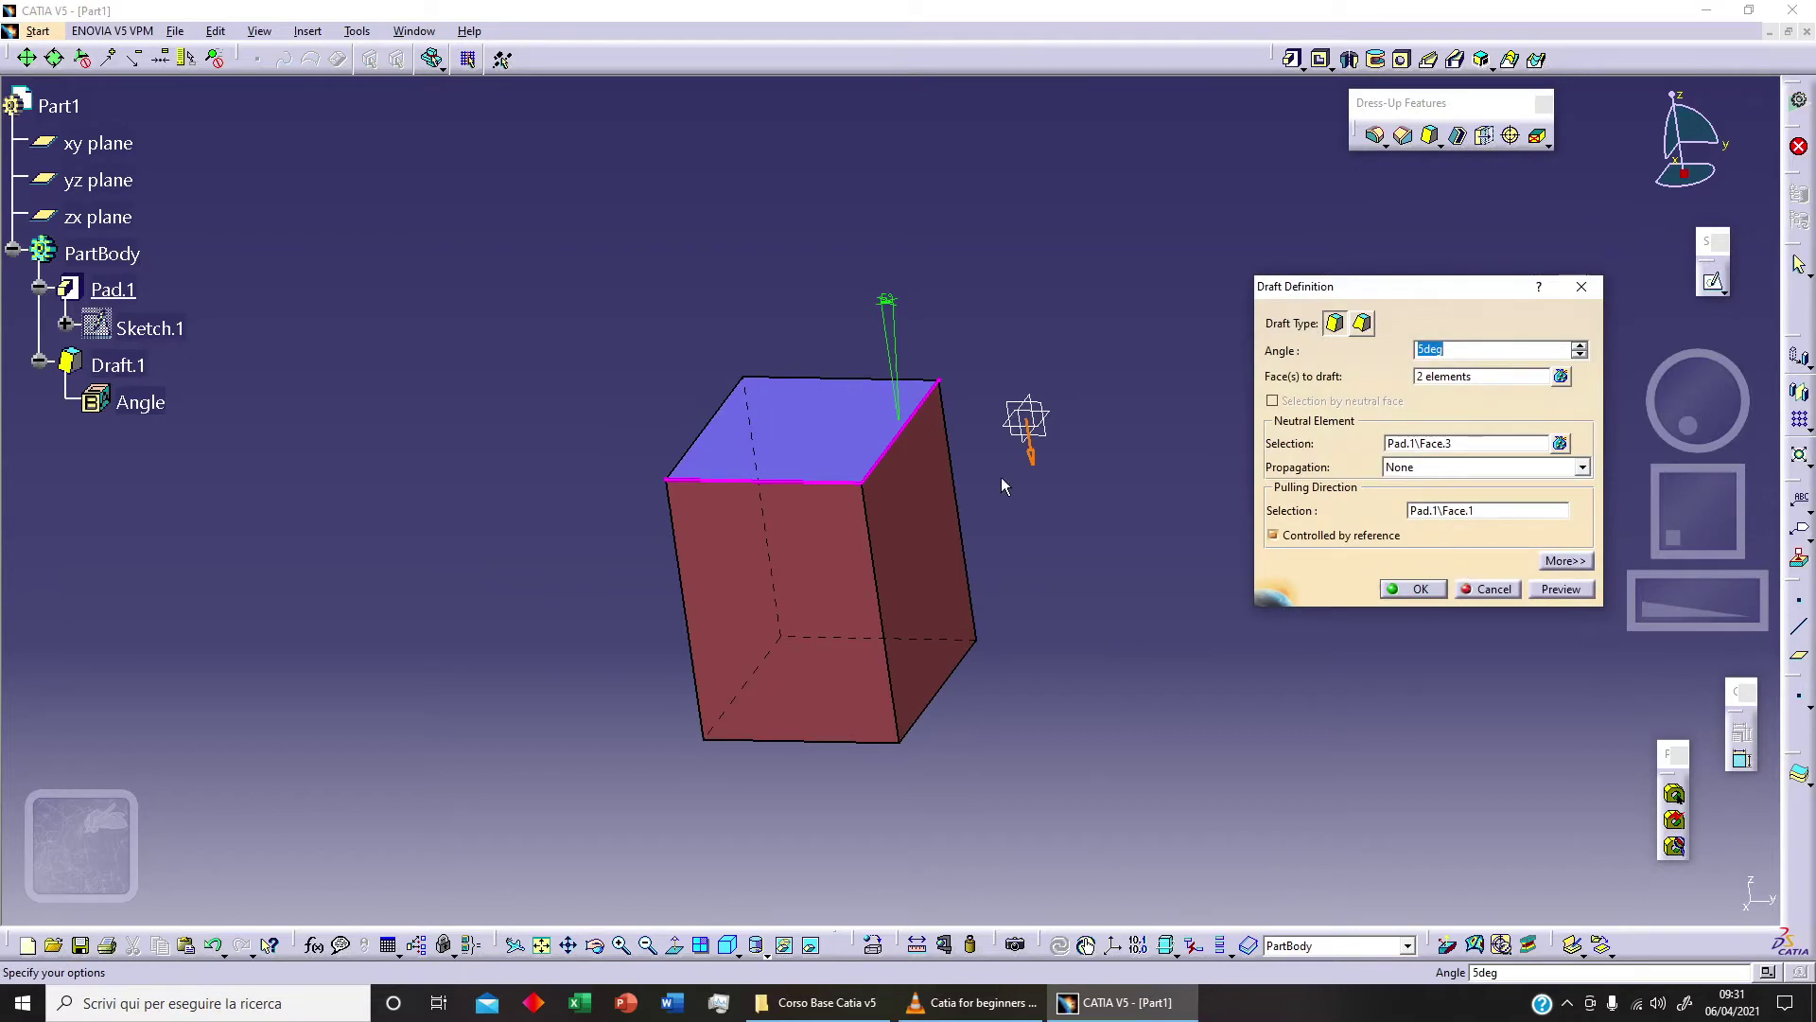
{"action": "left_click", "coordinate": [1035, 464]}
{"action": "left_click", "coordinate": [1560, 589]}
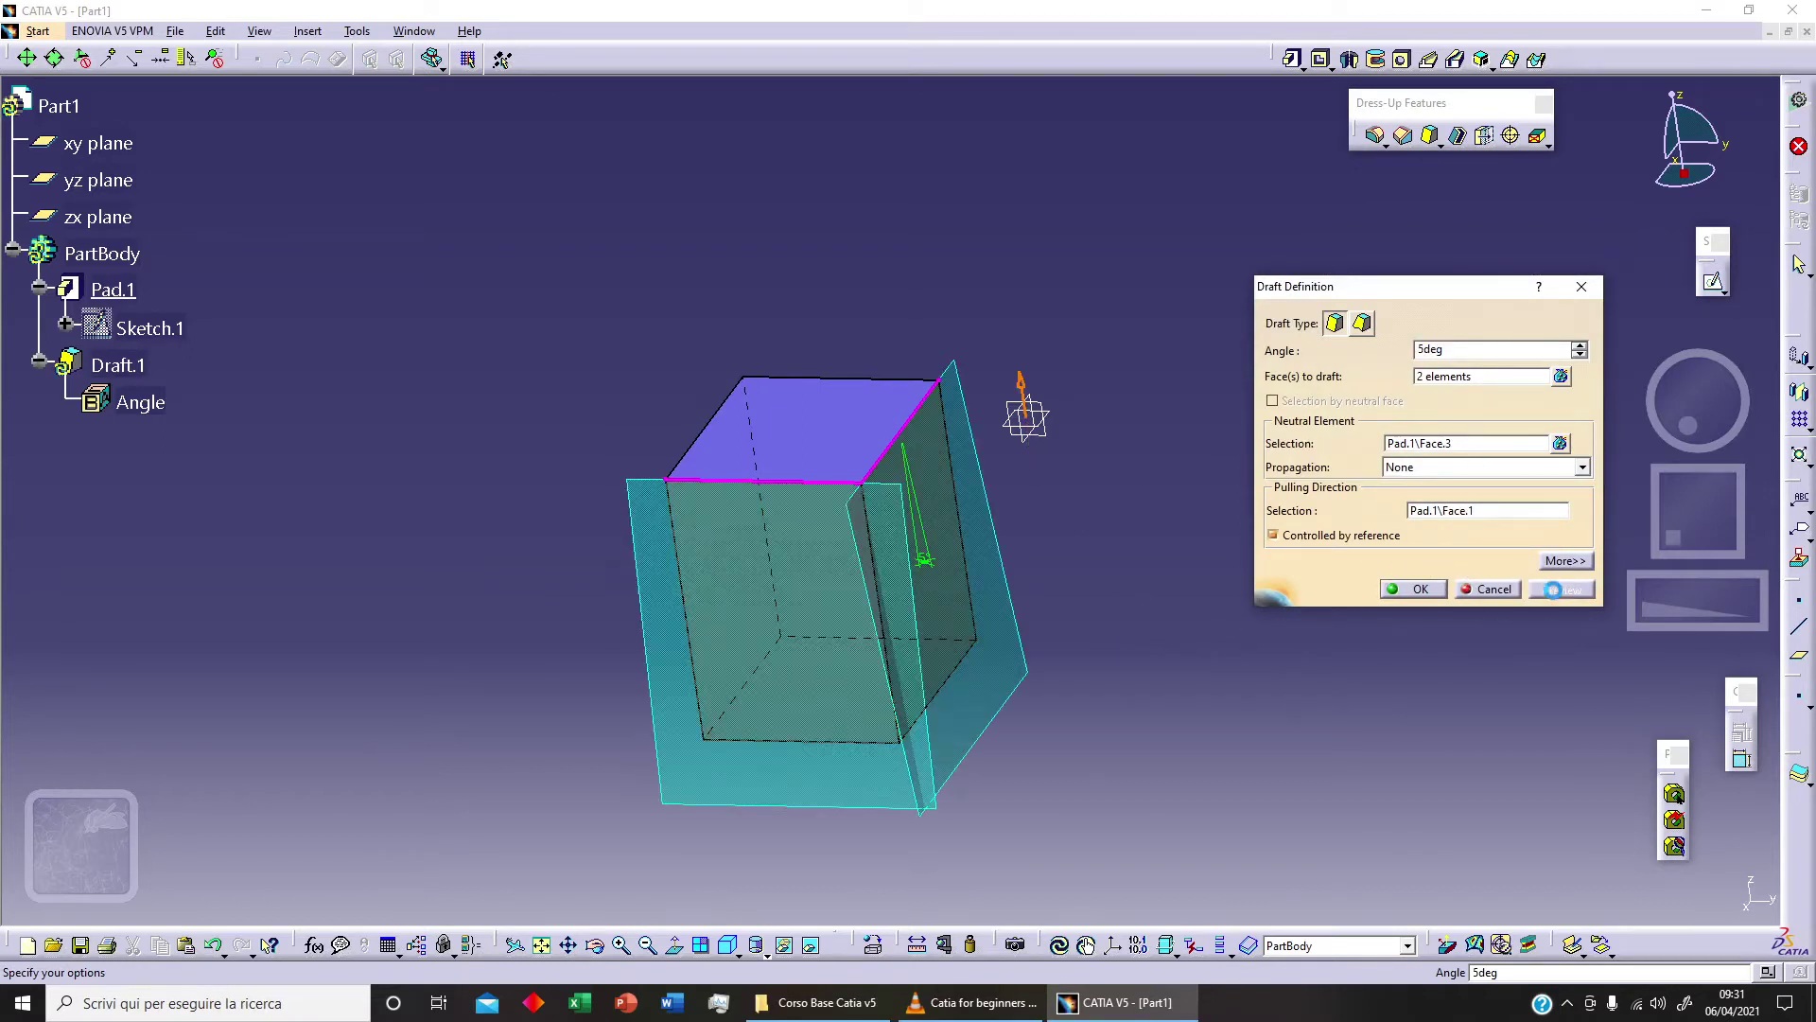
{"action": "left_click", "coordinate": [1419, 588]}
{"action": "middle_click_drag", "start_coordinate": [912, 669], "coordinate": [851, 640]}
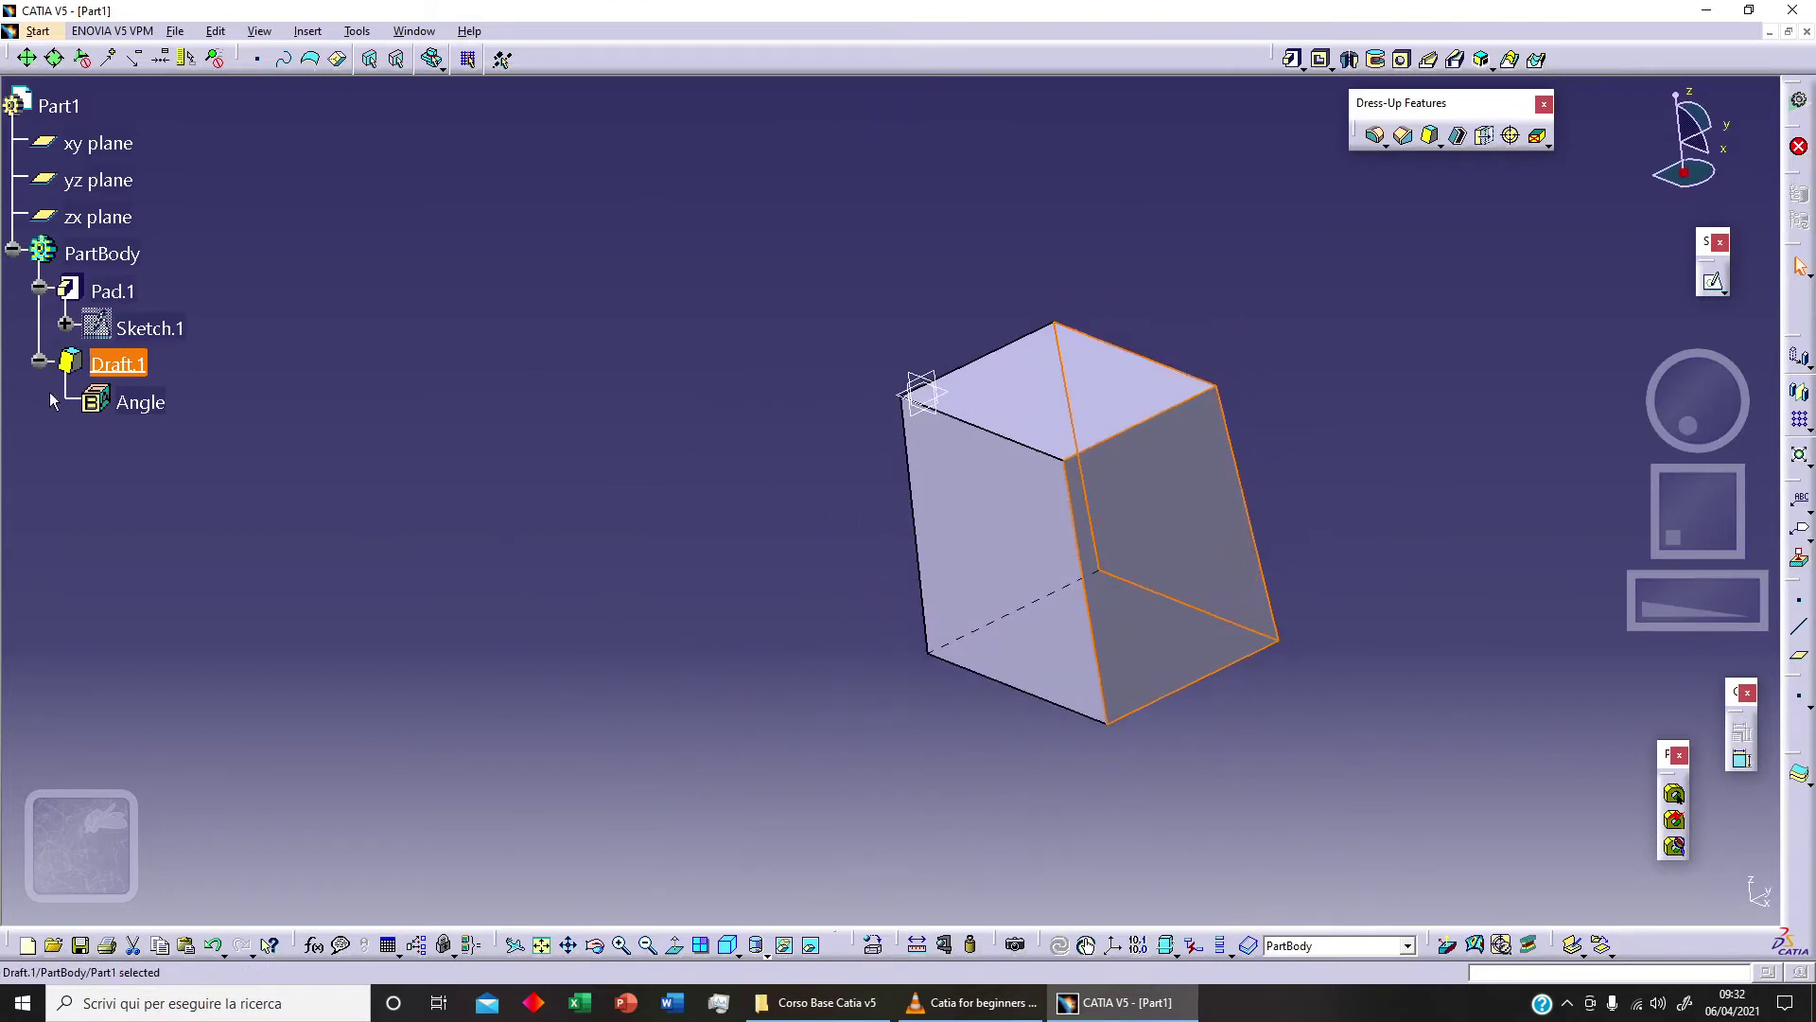
Raise Draft.1's angle from 5° to 13°
{"action": "double_click", "coordinate": [115, 365]}
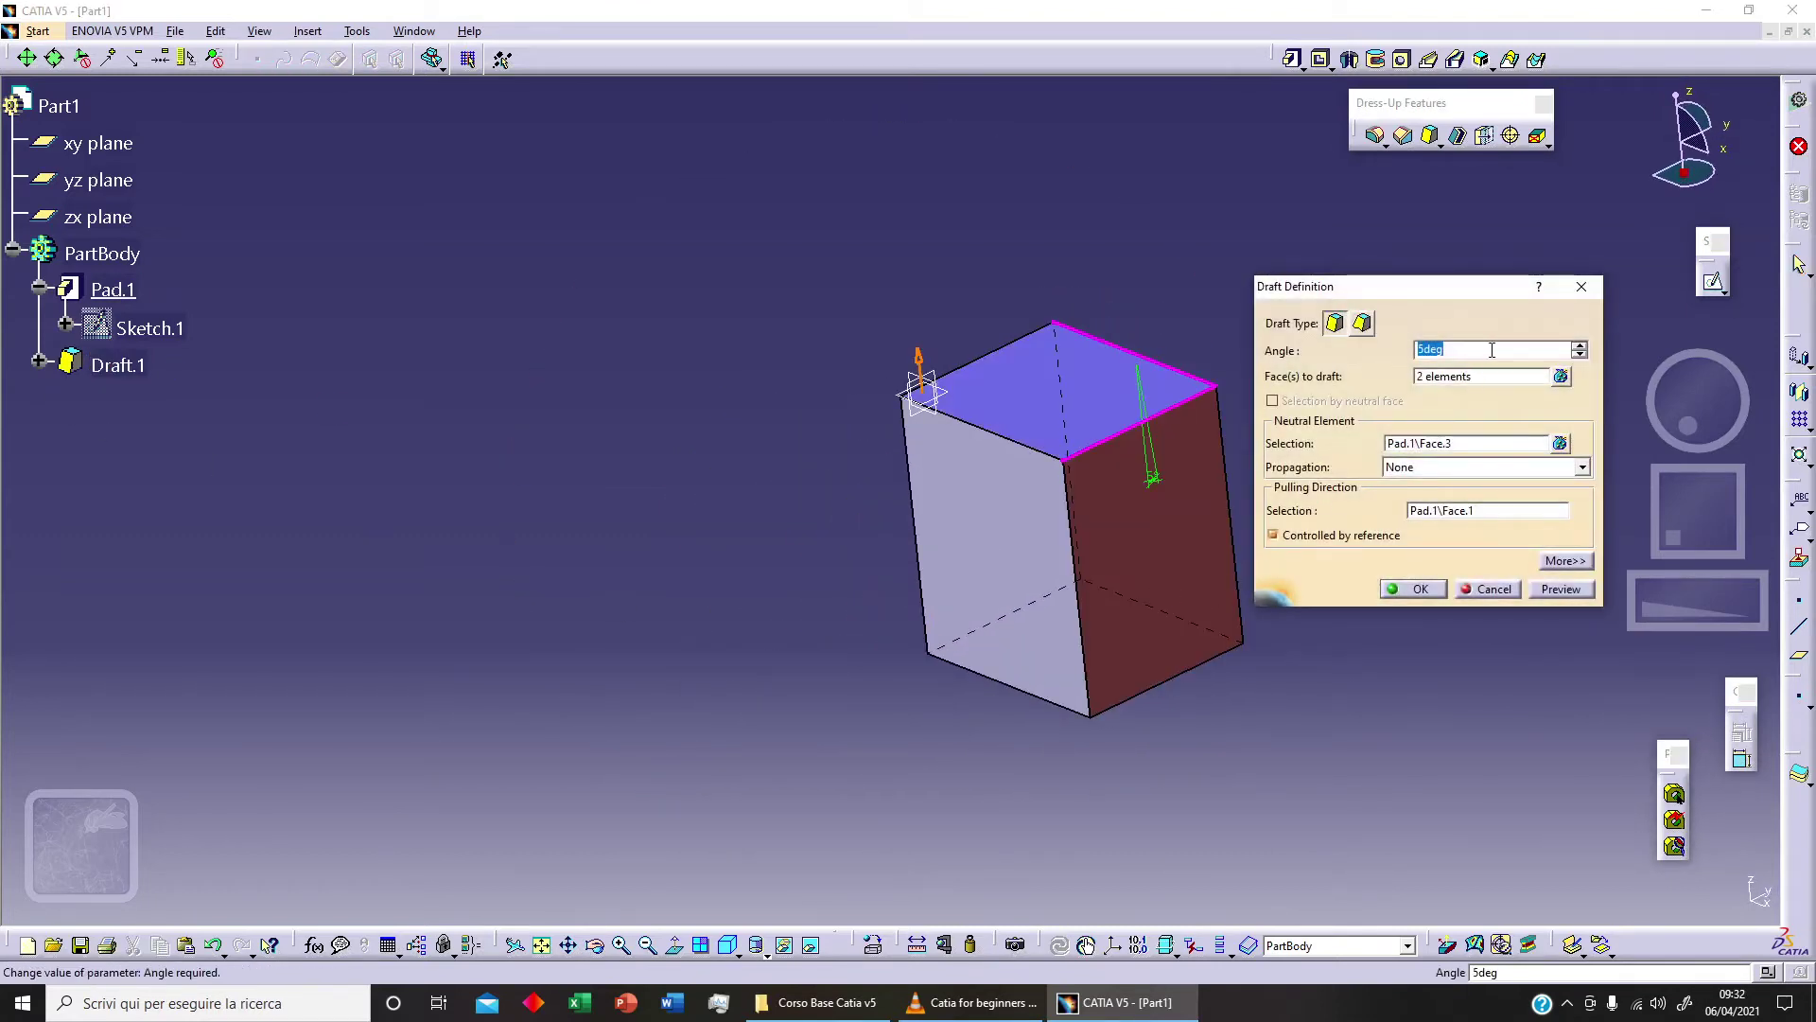
{"action": "left_click", "coordinate": [1579, 345]}
{"action": "left_click", "coordinate": [1580, 345]}
{"action": "left_click", "coordinate": [1580, 346]}
{"action": "left_click", "coordinate": [1579, 346]}
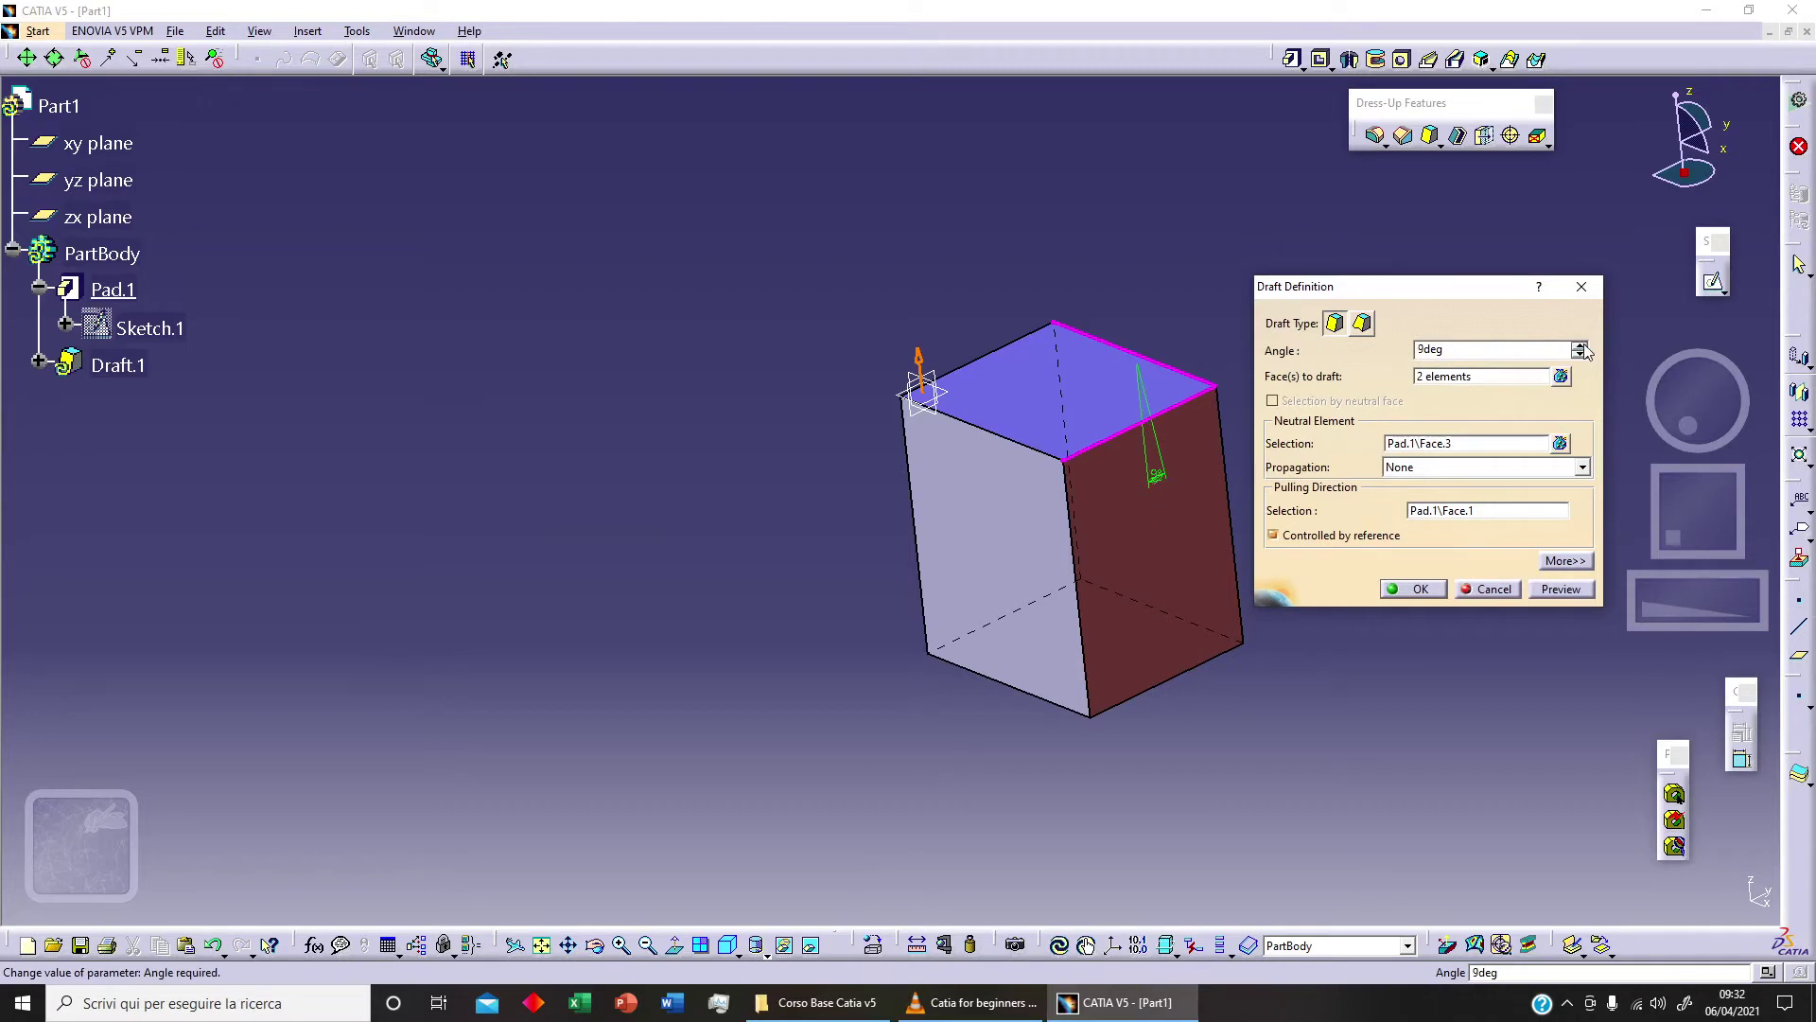
{"action": "left_click", "coordinate": [1580, 346]}
{"action": "left_click", "coordinate": [1580, 346]}
{"action": "left_click", "coordinate": [1580, 345]}
{"action": "left_click", "coordinate": [1580, 345]}
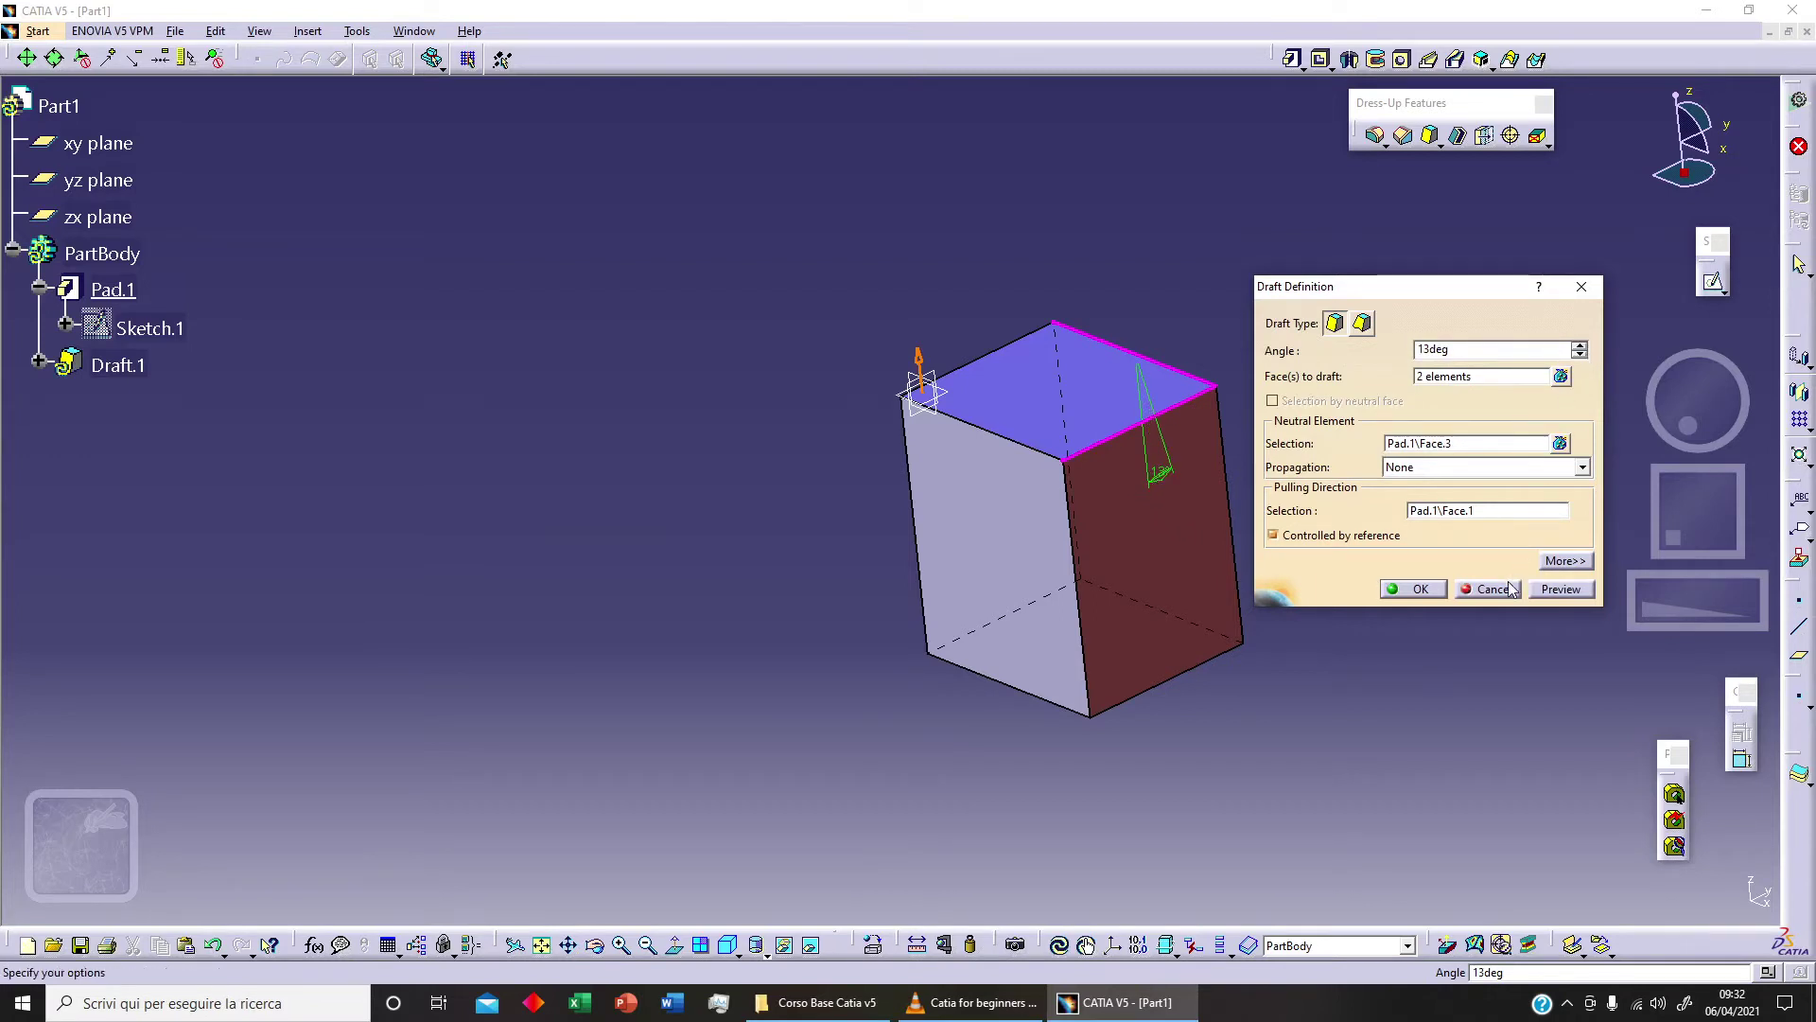
{"action": "left_click", "coordinate": [1421, 588]}
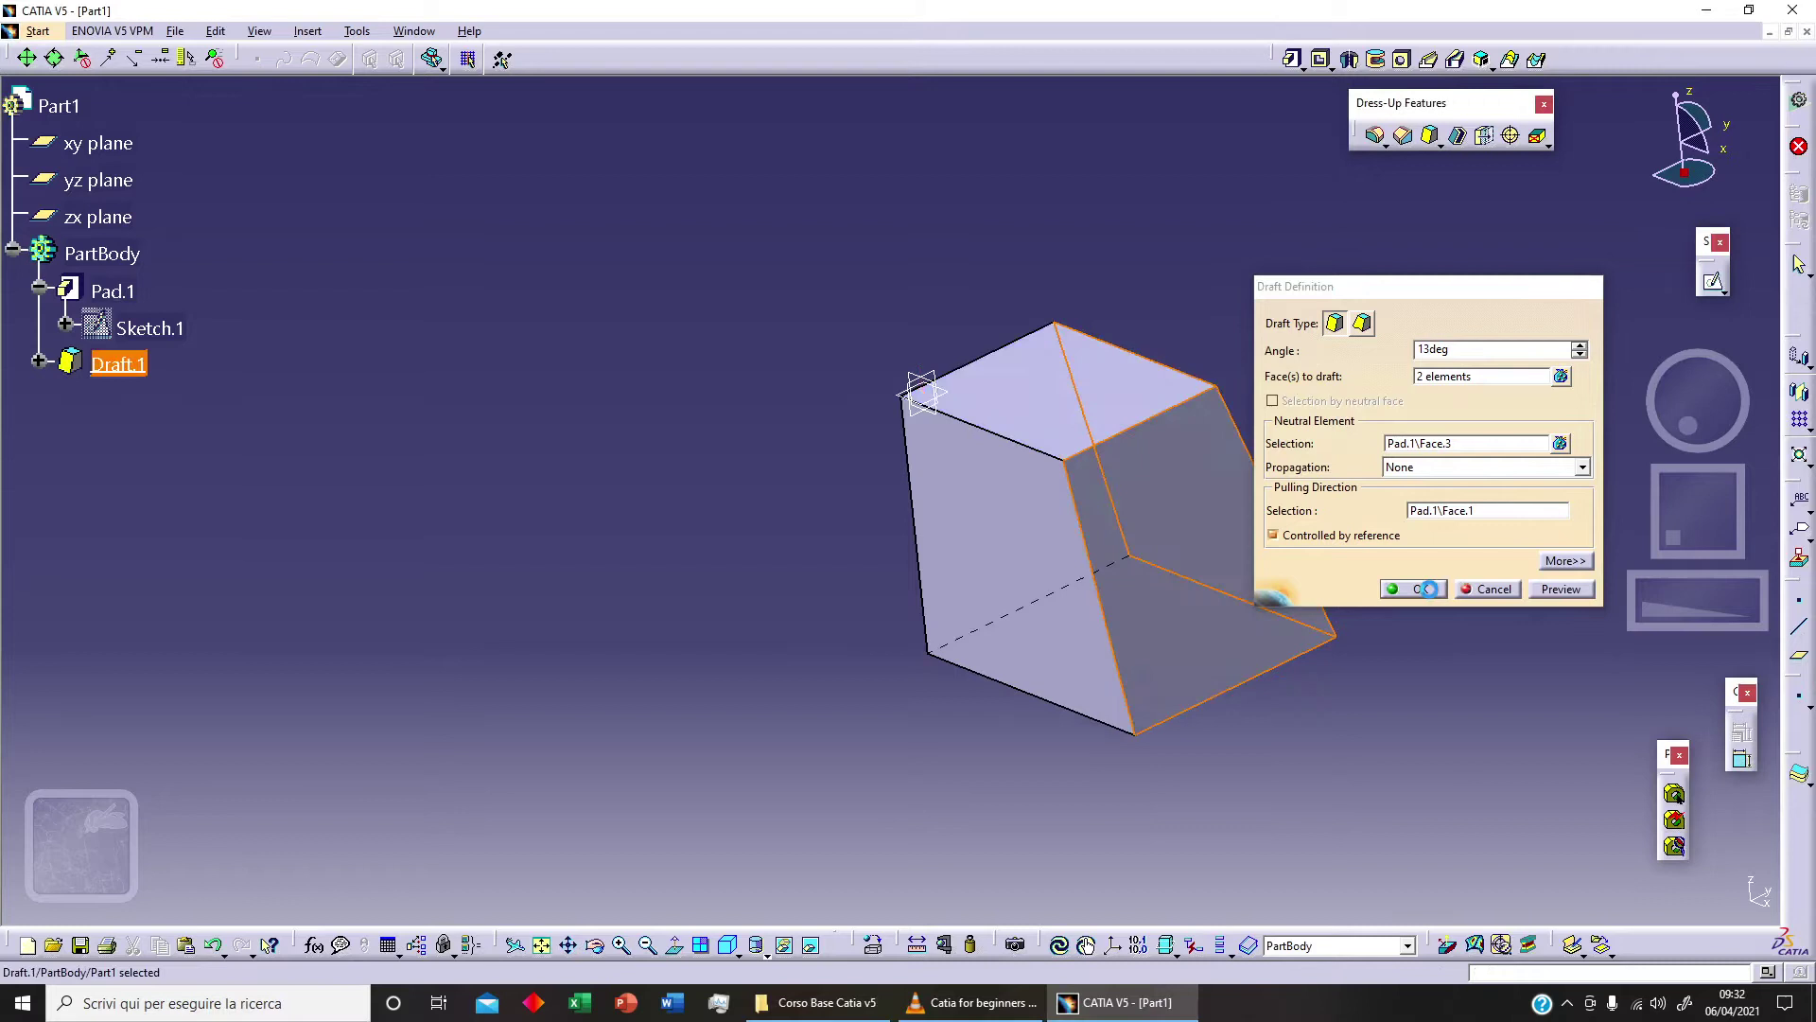
{"action": "middle_click_drag", "start_coordinate": [892, 588], "coordinate": [832, 576]}
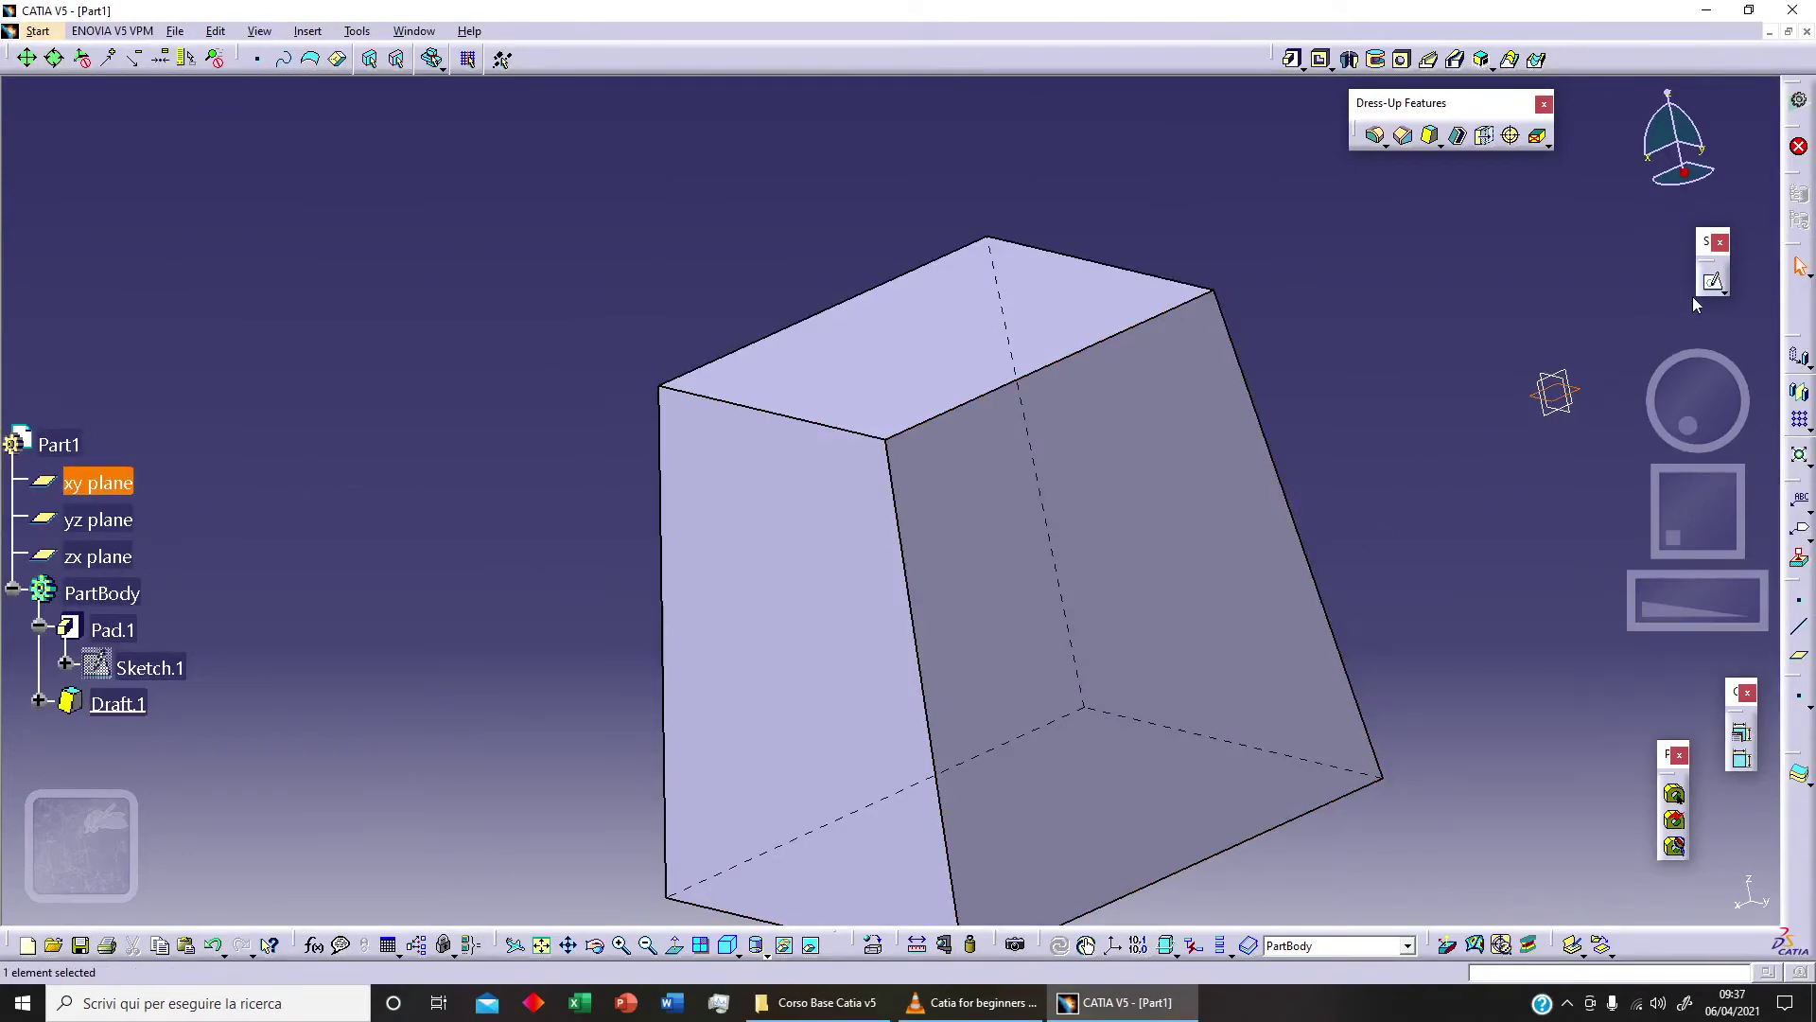
Sketch a second rectangle on the xy plane in open space beside the drafted block
{"action": "left_click", "coordinate": [1712, 281]}
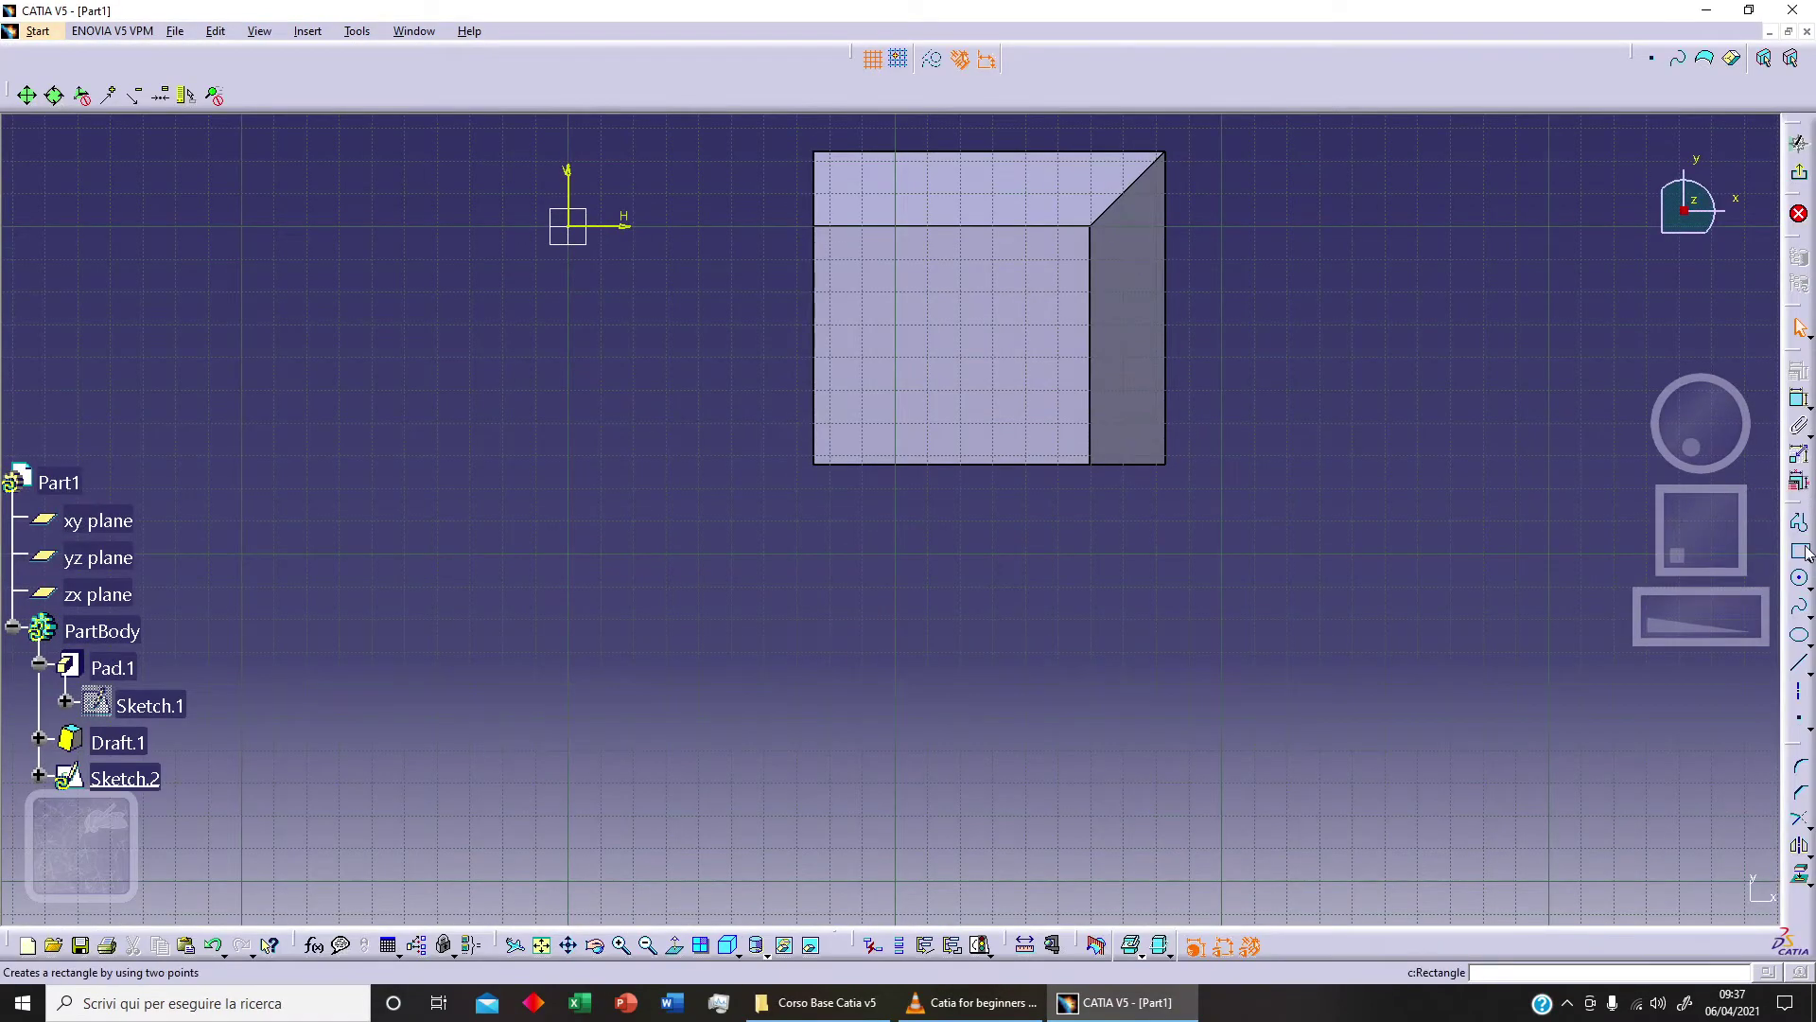
{"action": "left_click", "coordinate": [1802, 552]}
{"action": "middle_click_drag", "start_coordinate": [1379, 466], "coordinate": [810, 540]}
{"action": "left_click", "coordinate": [845, 262]}
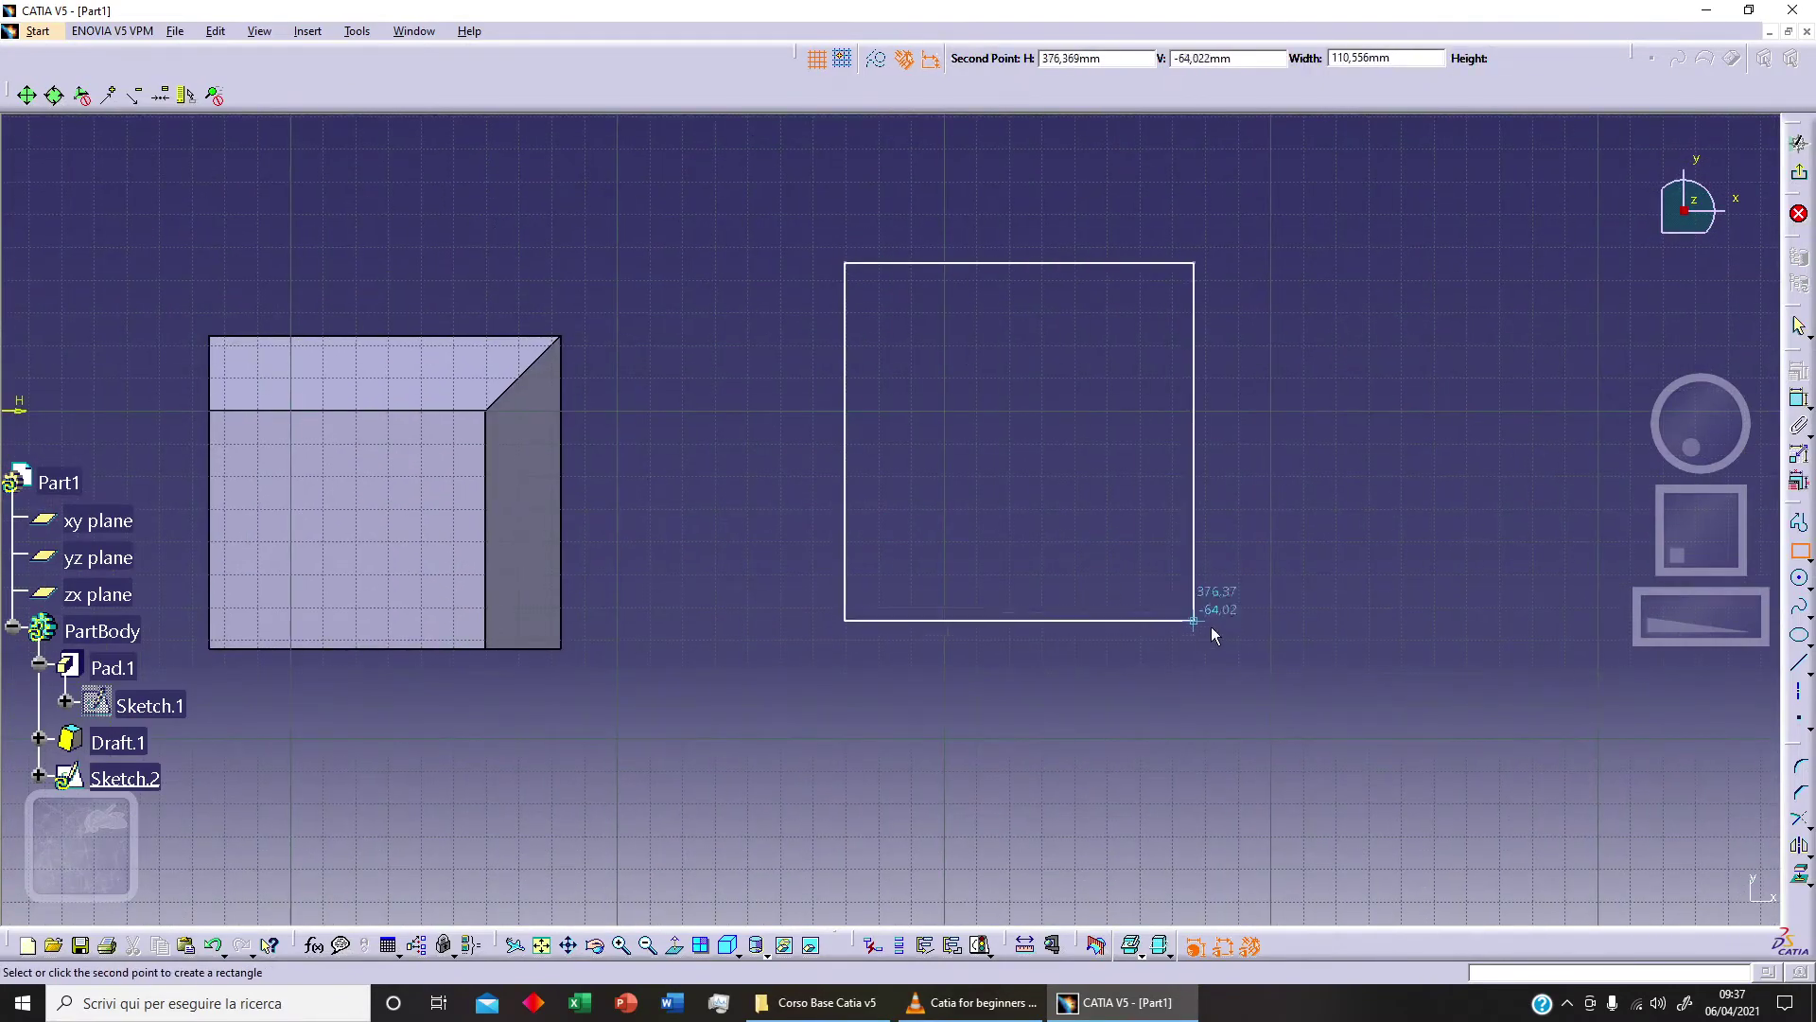
{"action": "left_click", "coordinate": [1209, 625]}
{"action": "left_click", "coordinate": [1798, 171]}
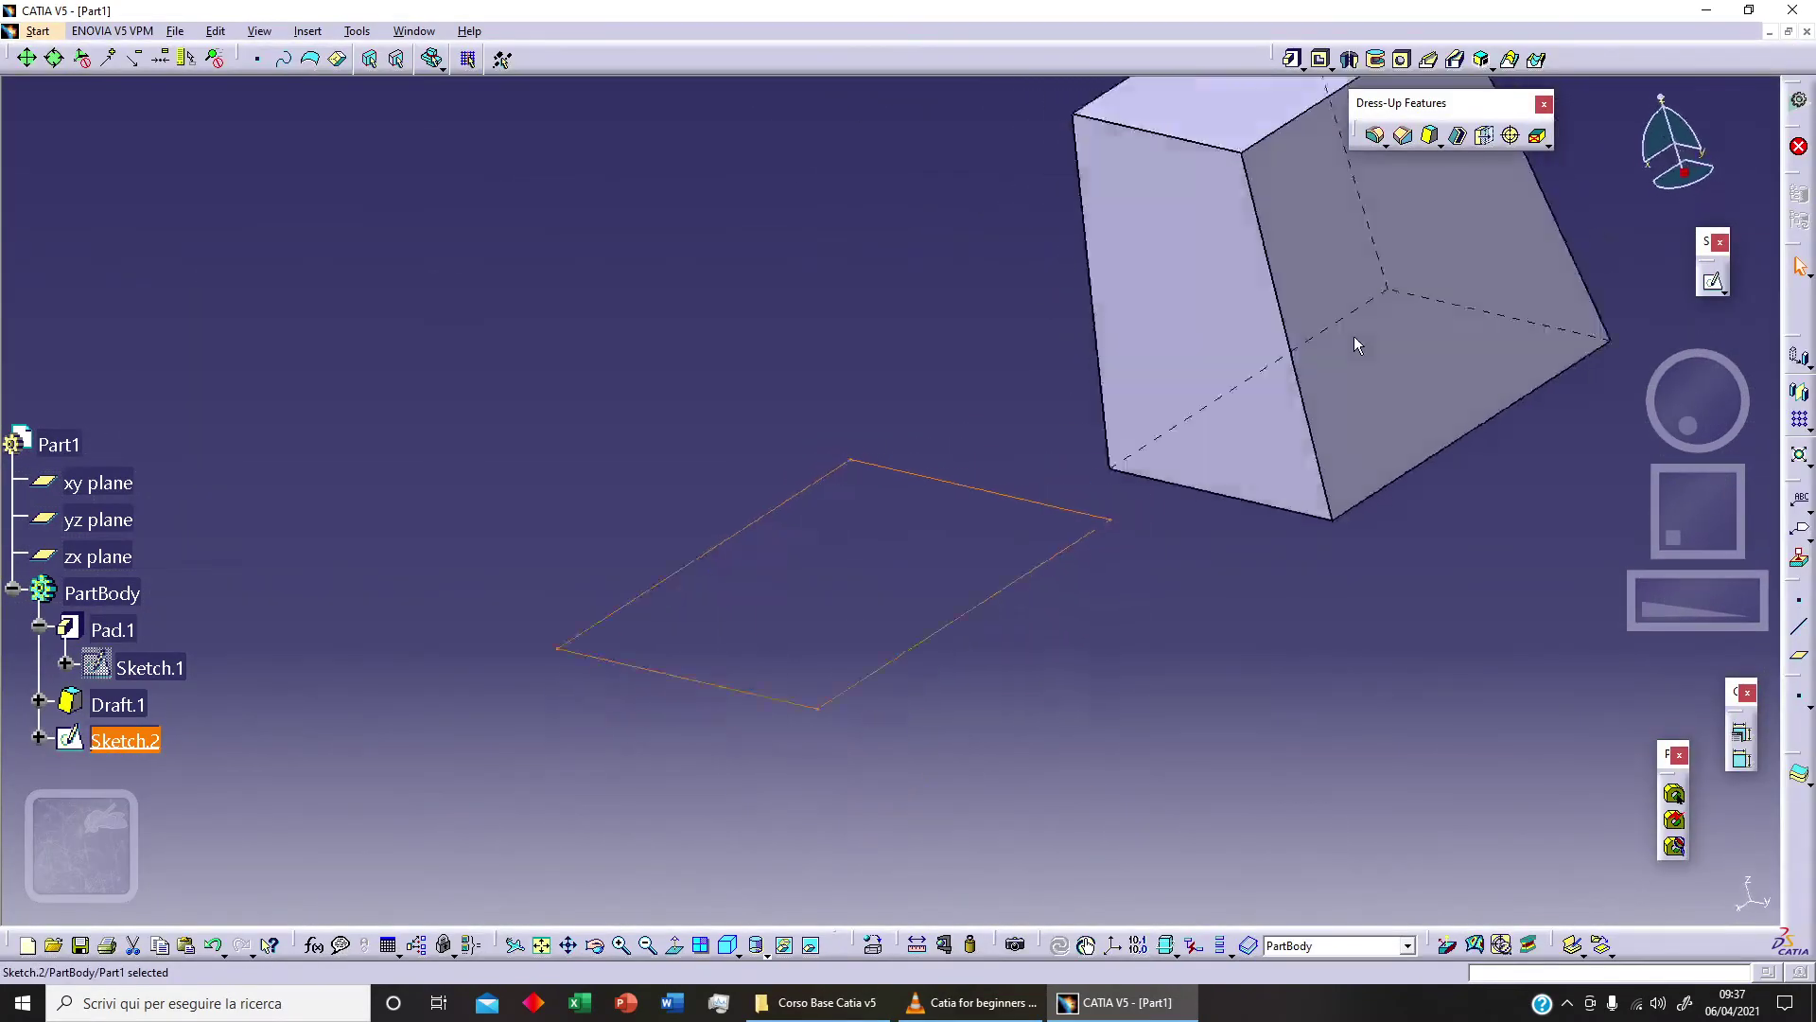
Pad the new rectangle 50 mm as Pad.2 and frame both blocks
{"action": "left_click", "coordinate": [1291, 58]}
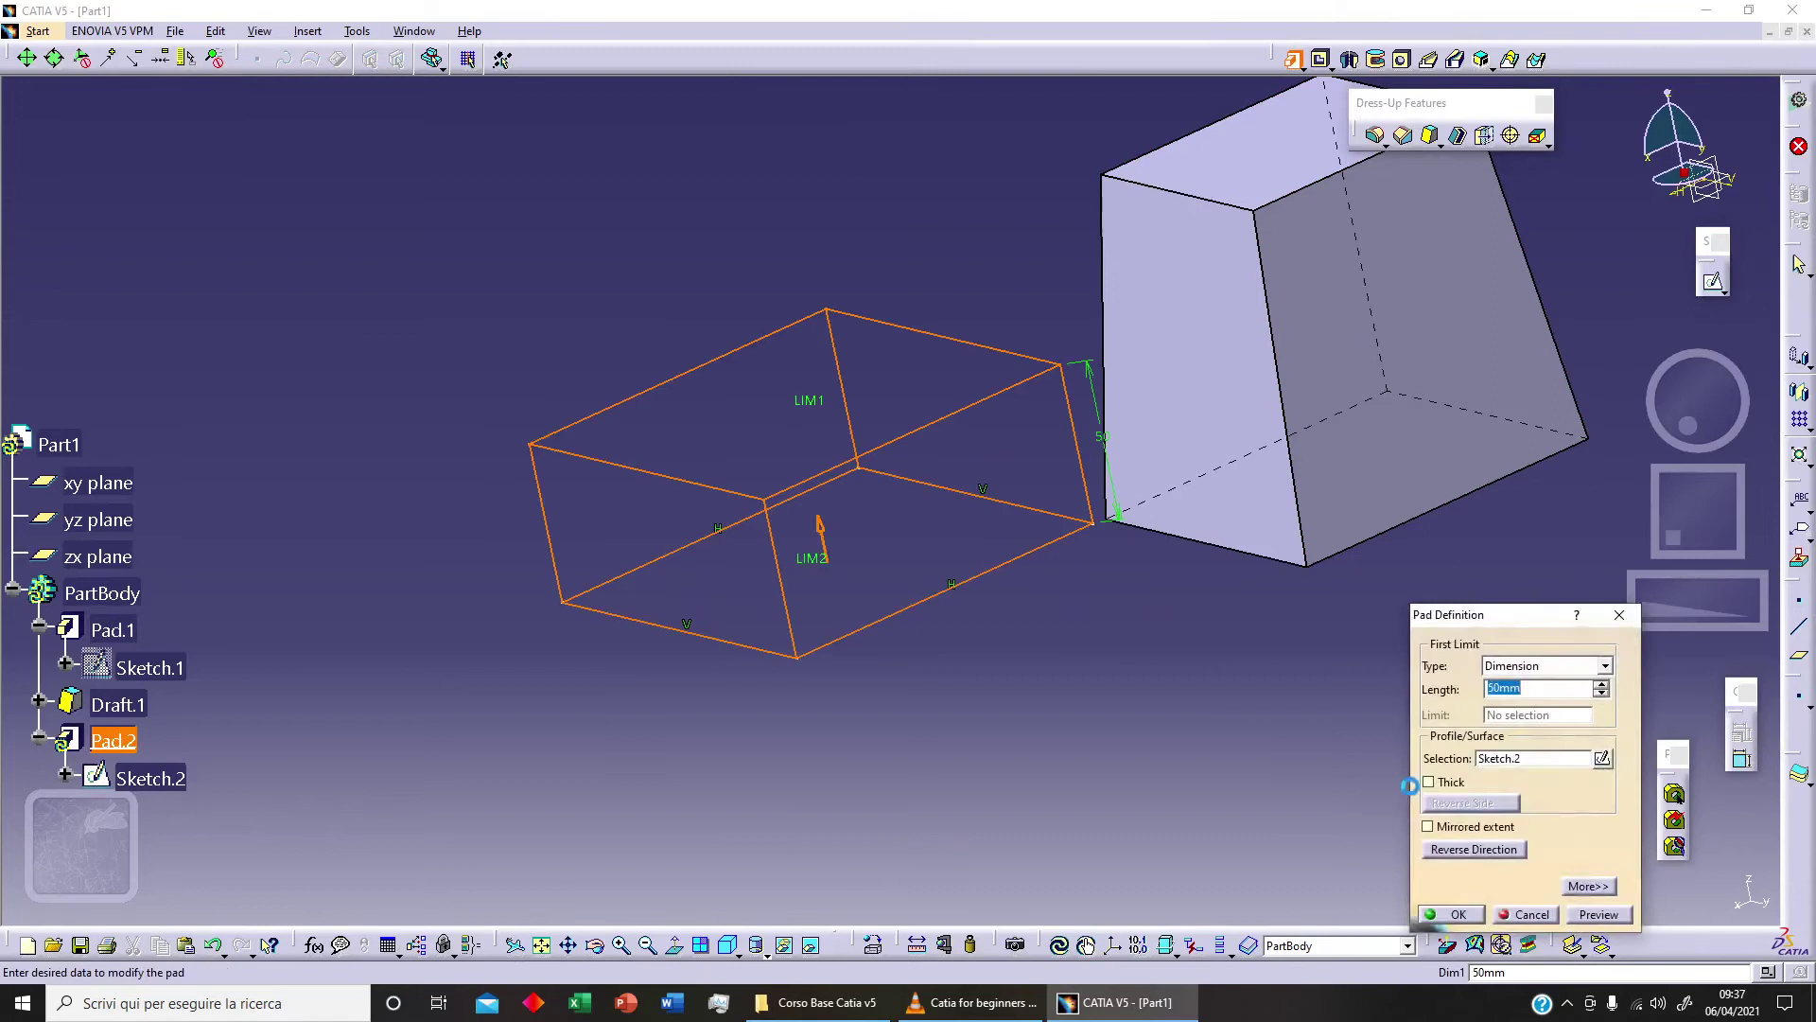
{"action": "left_click", "coordinate": [1452, 914]}
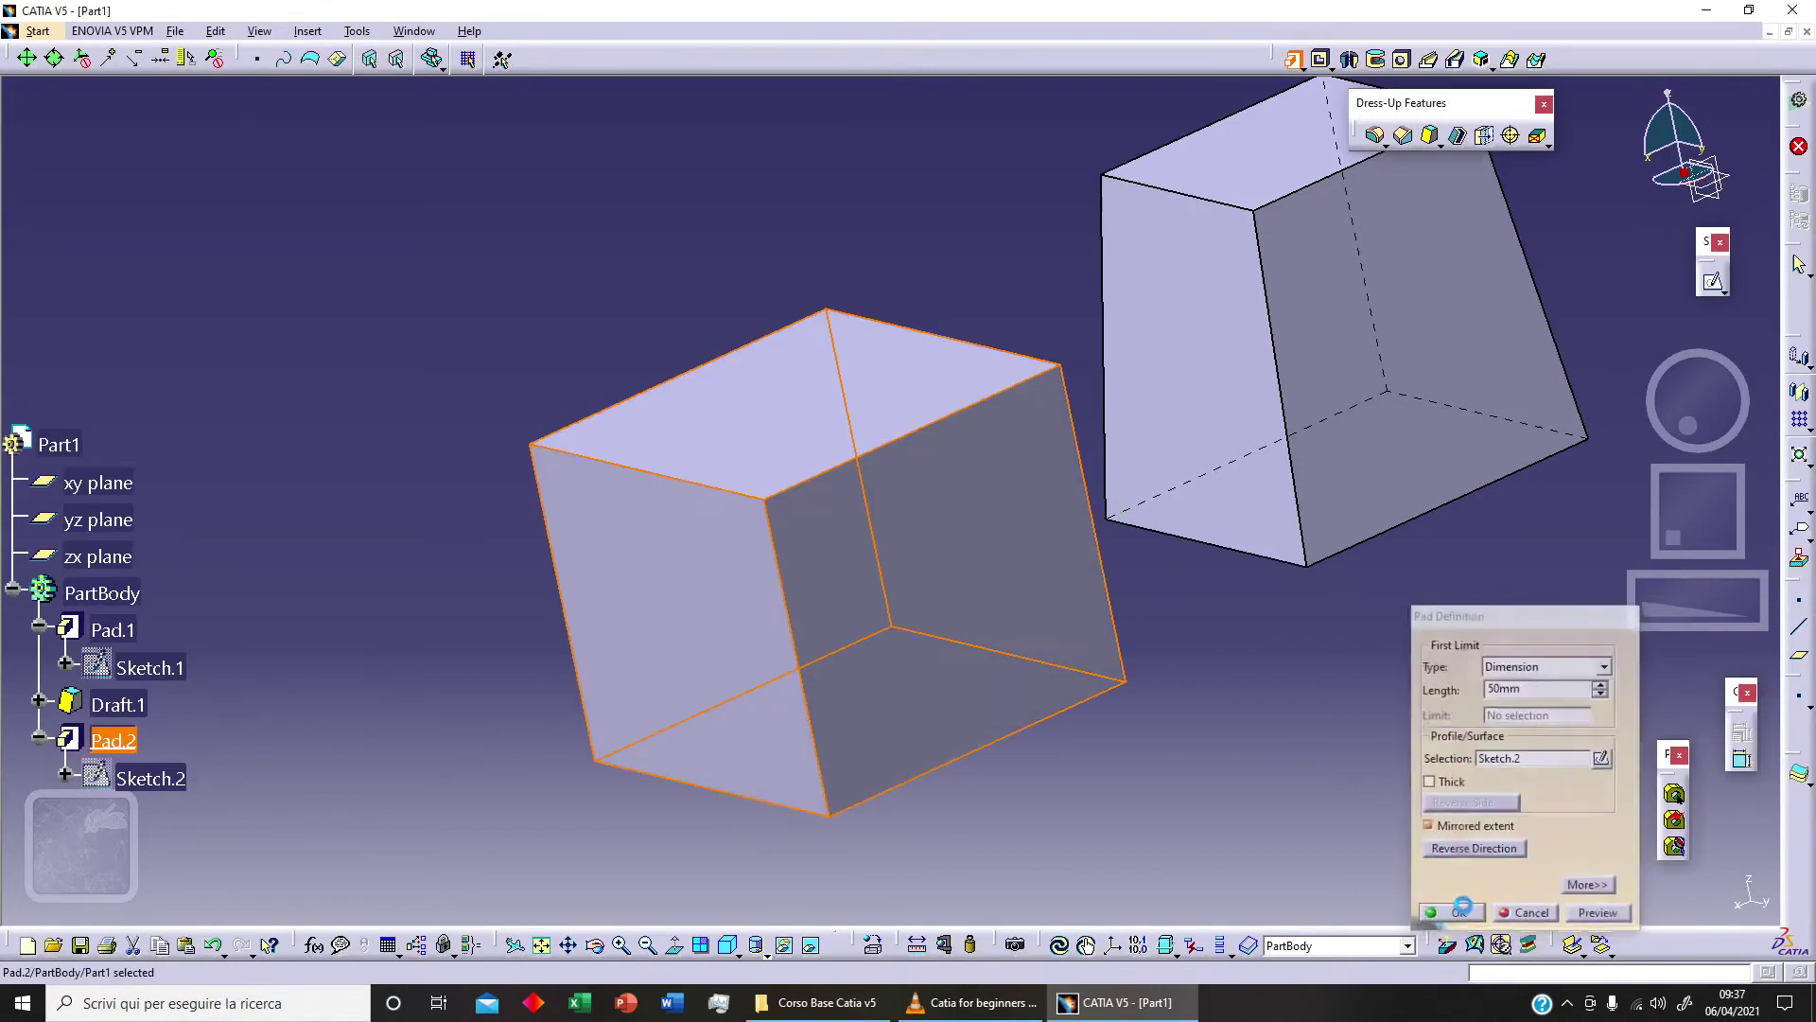
{"action": "middle_click_drag", "start_coordinate": [1371, 857], "coordinate": [1139, 668]}
{"action": "middle_click_drag", "start_coordinate": [1203, 462], "coordinate": [1356, 668]}
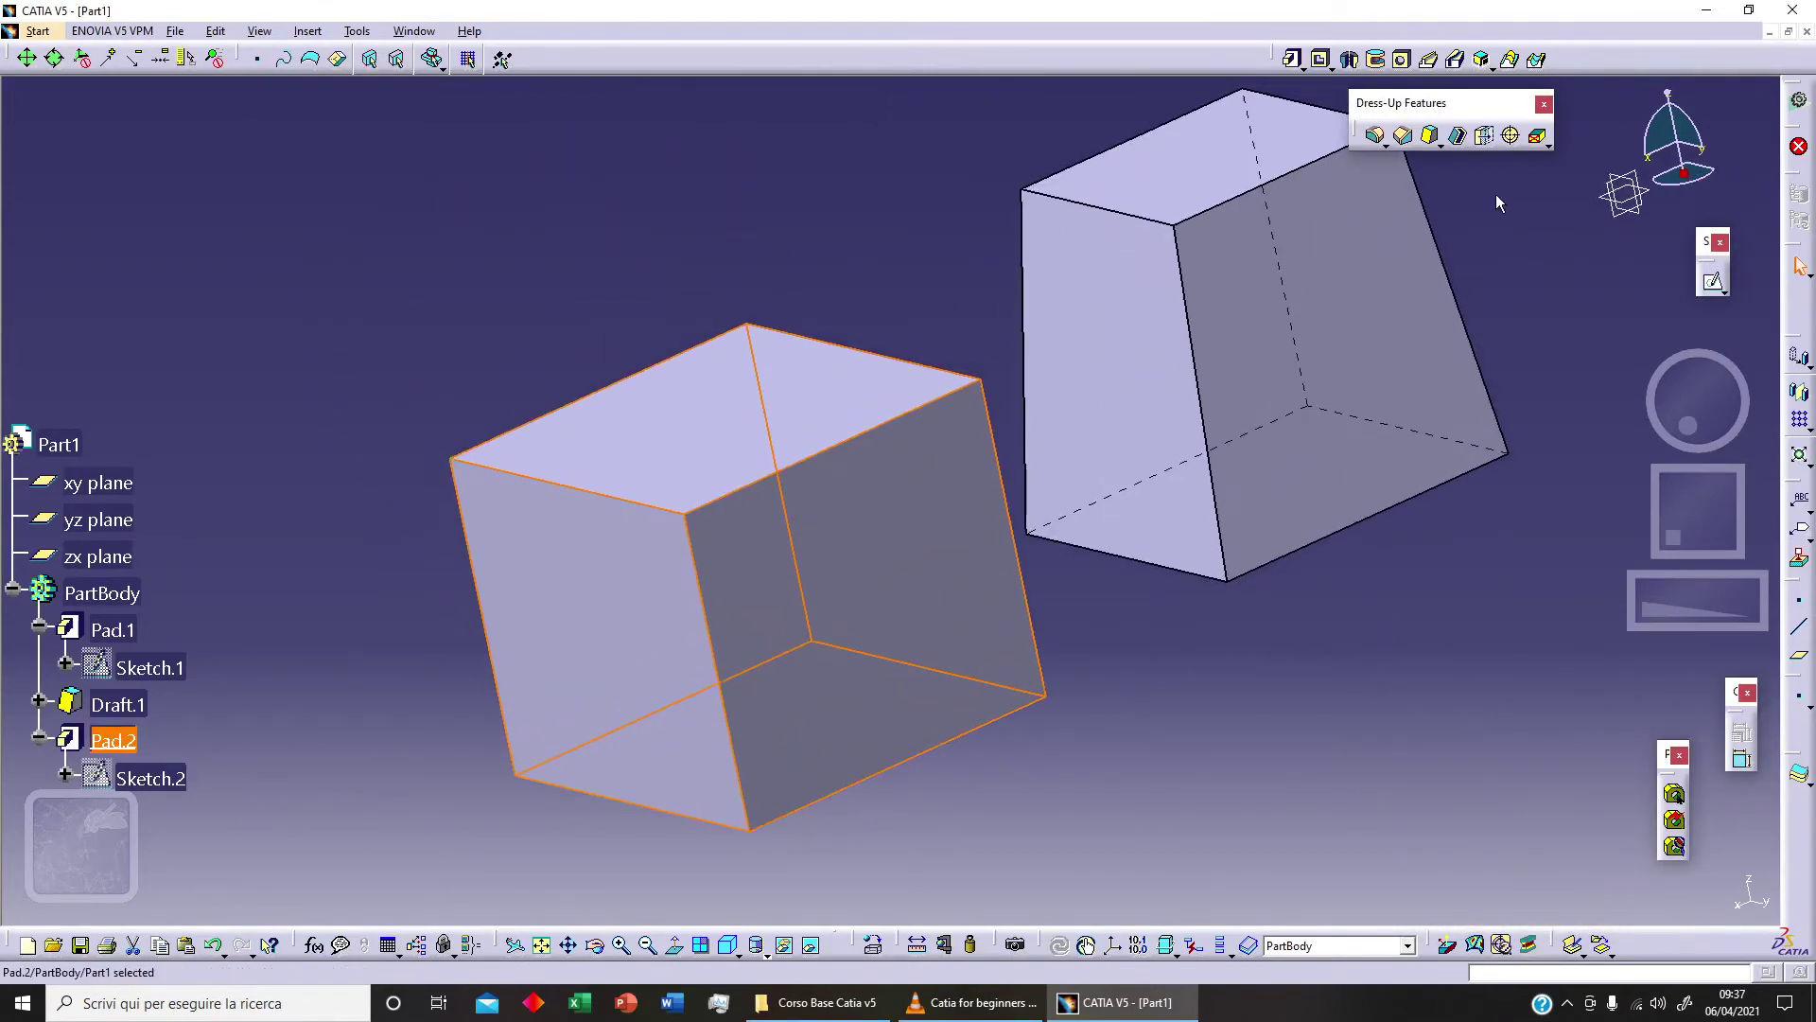
Begin a variable-angle draft on Pad.2's right face with its top face as neutral element
{"action": "left_click", "coordinate": [1432, 138]}
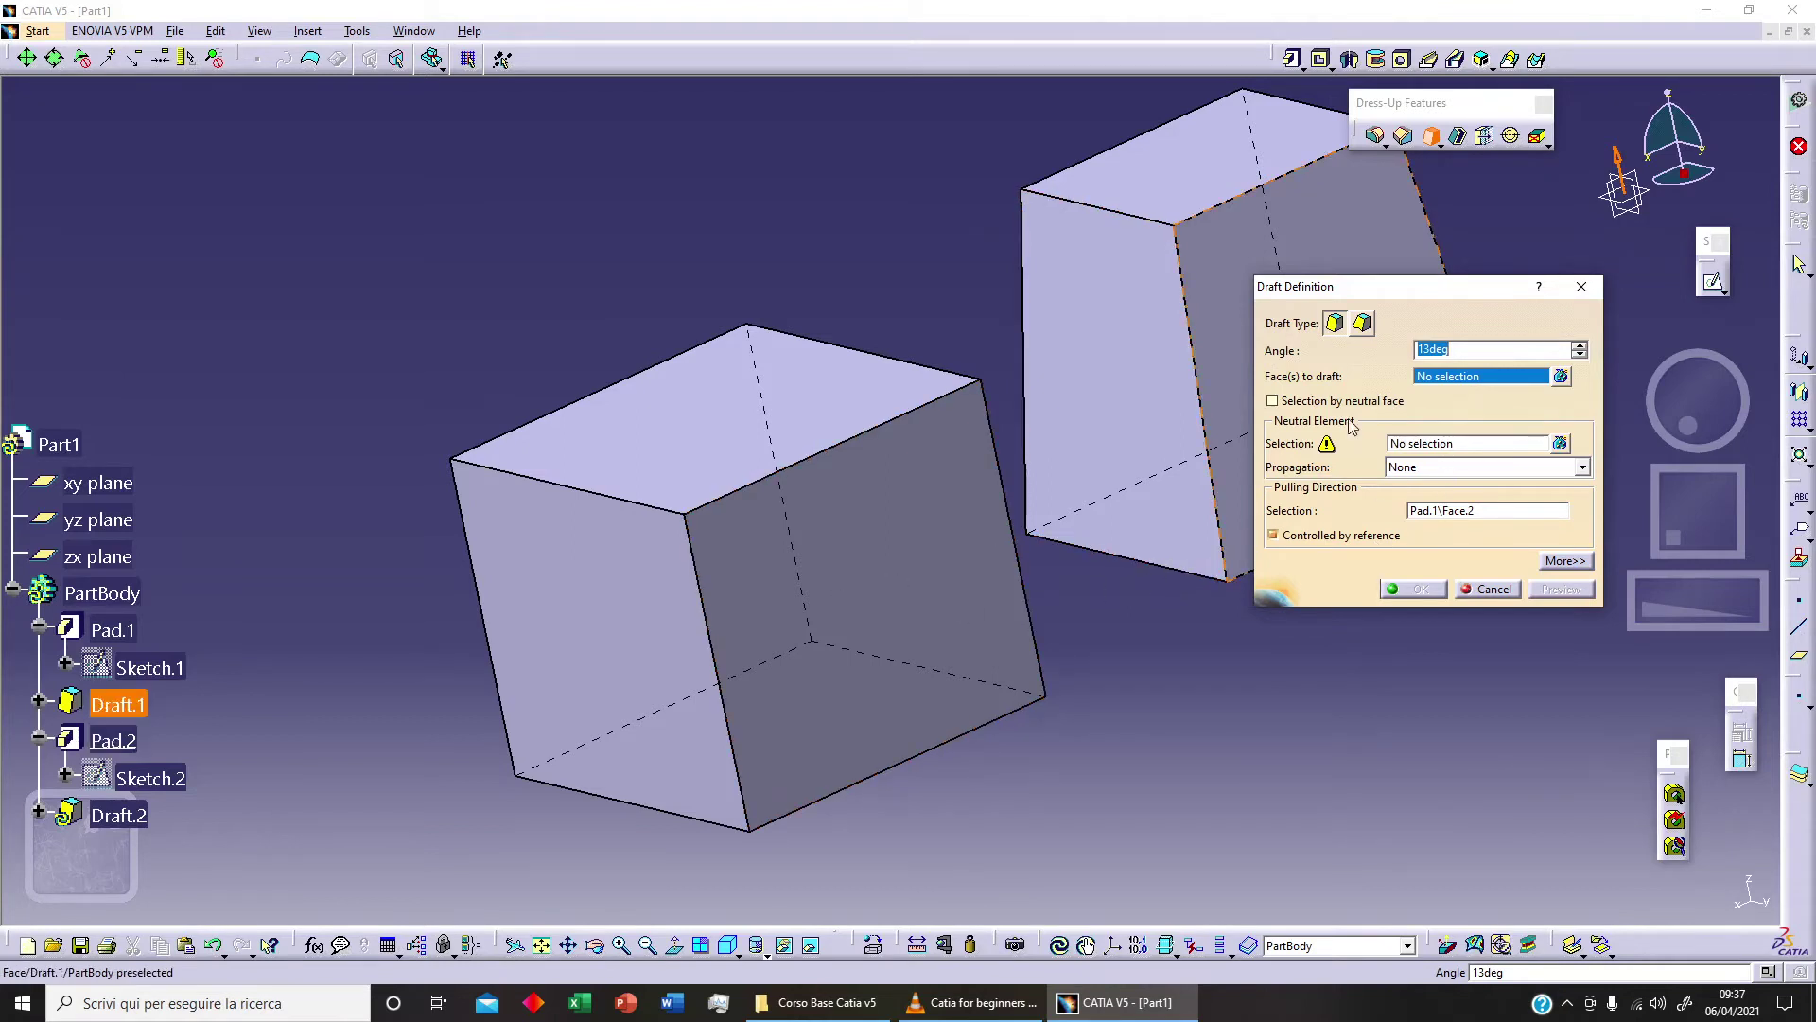
{"action": "left_click", "coordinate": [922, 564]}
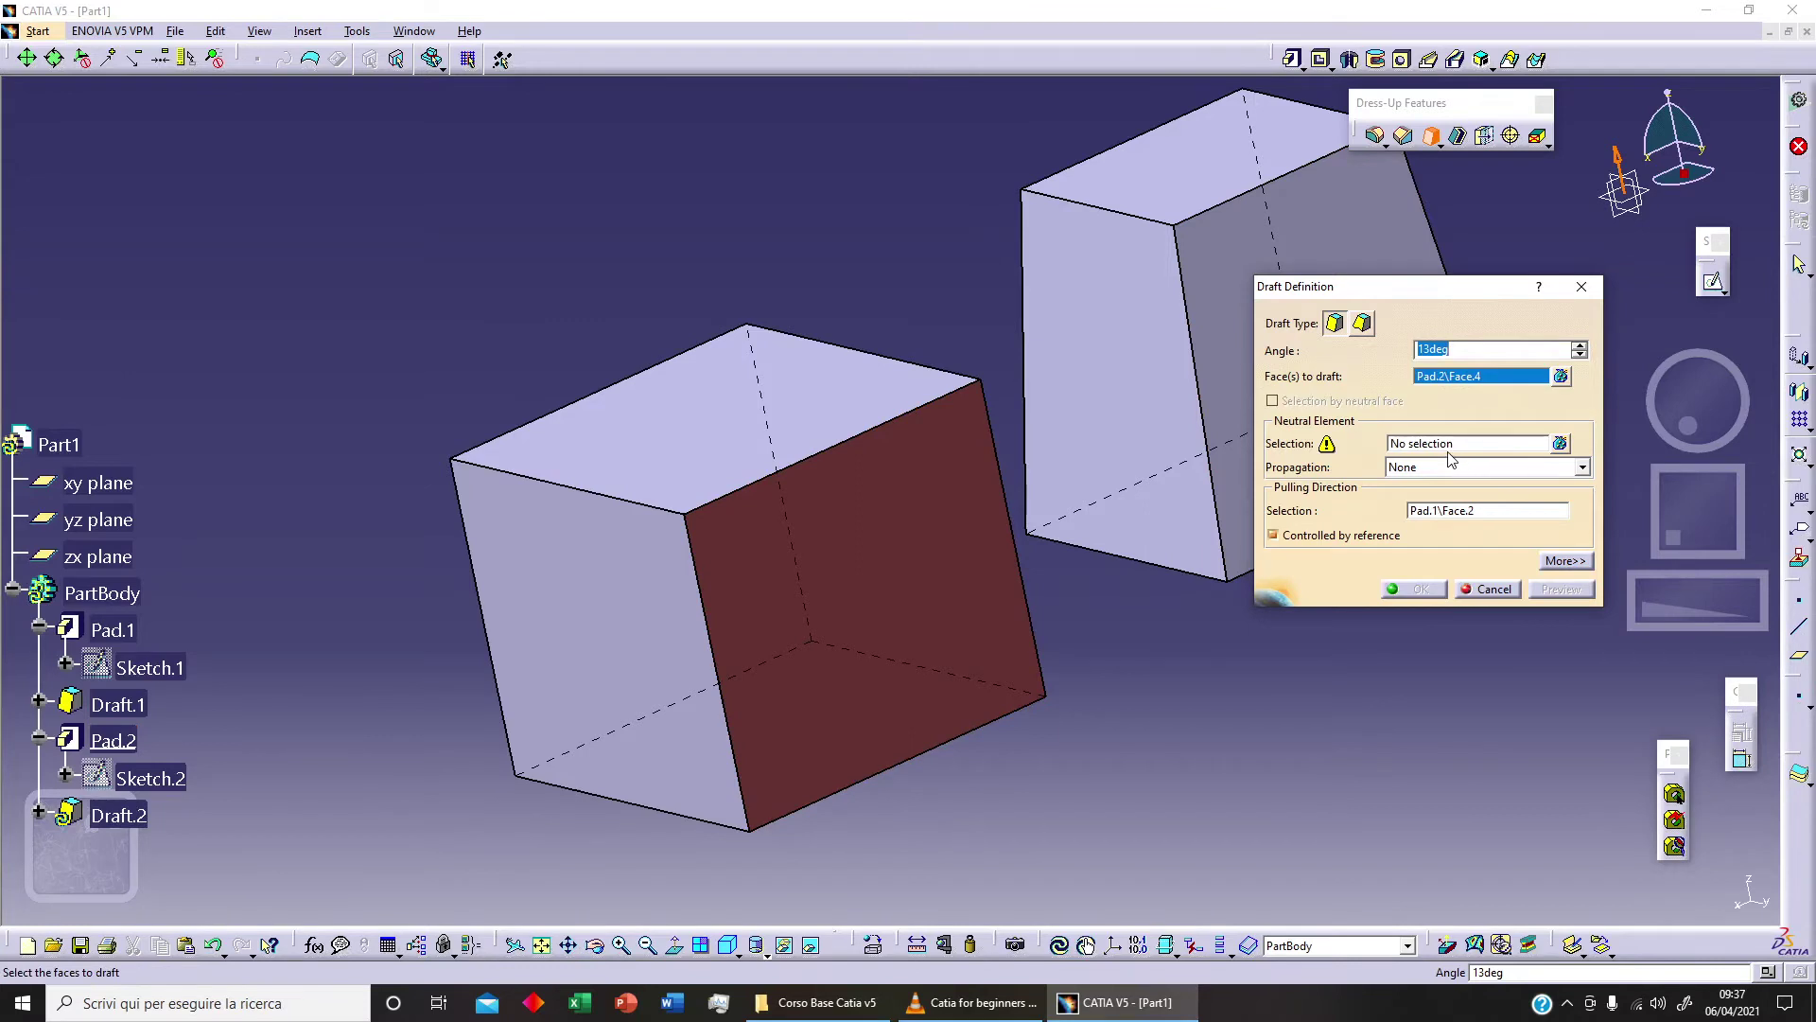
{"action": "left_click", "coordinate": [1450, 445]}
{"action": "left_click", "coordinate": [822, 426]}
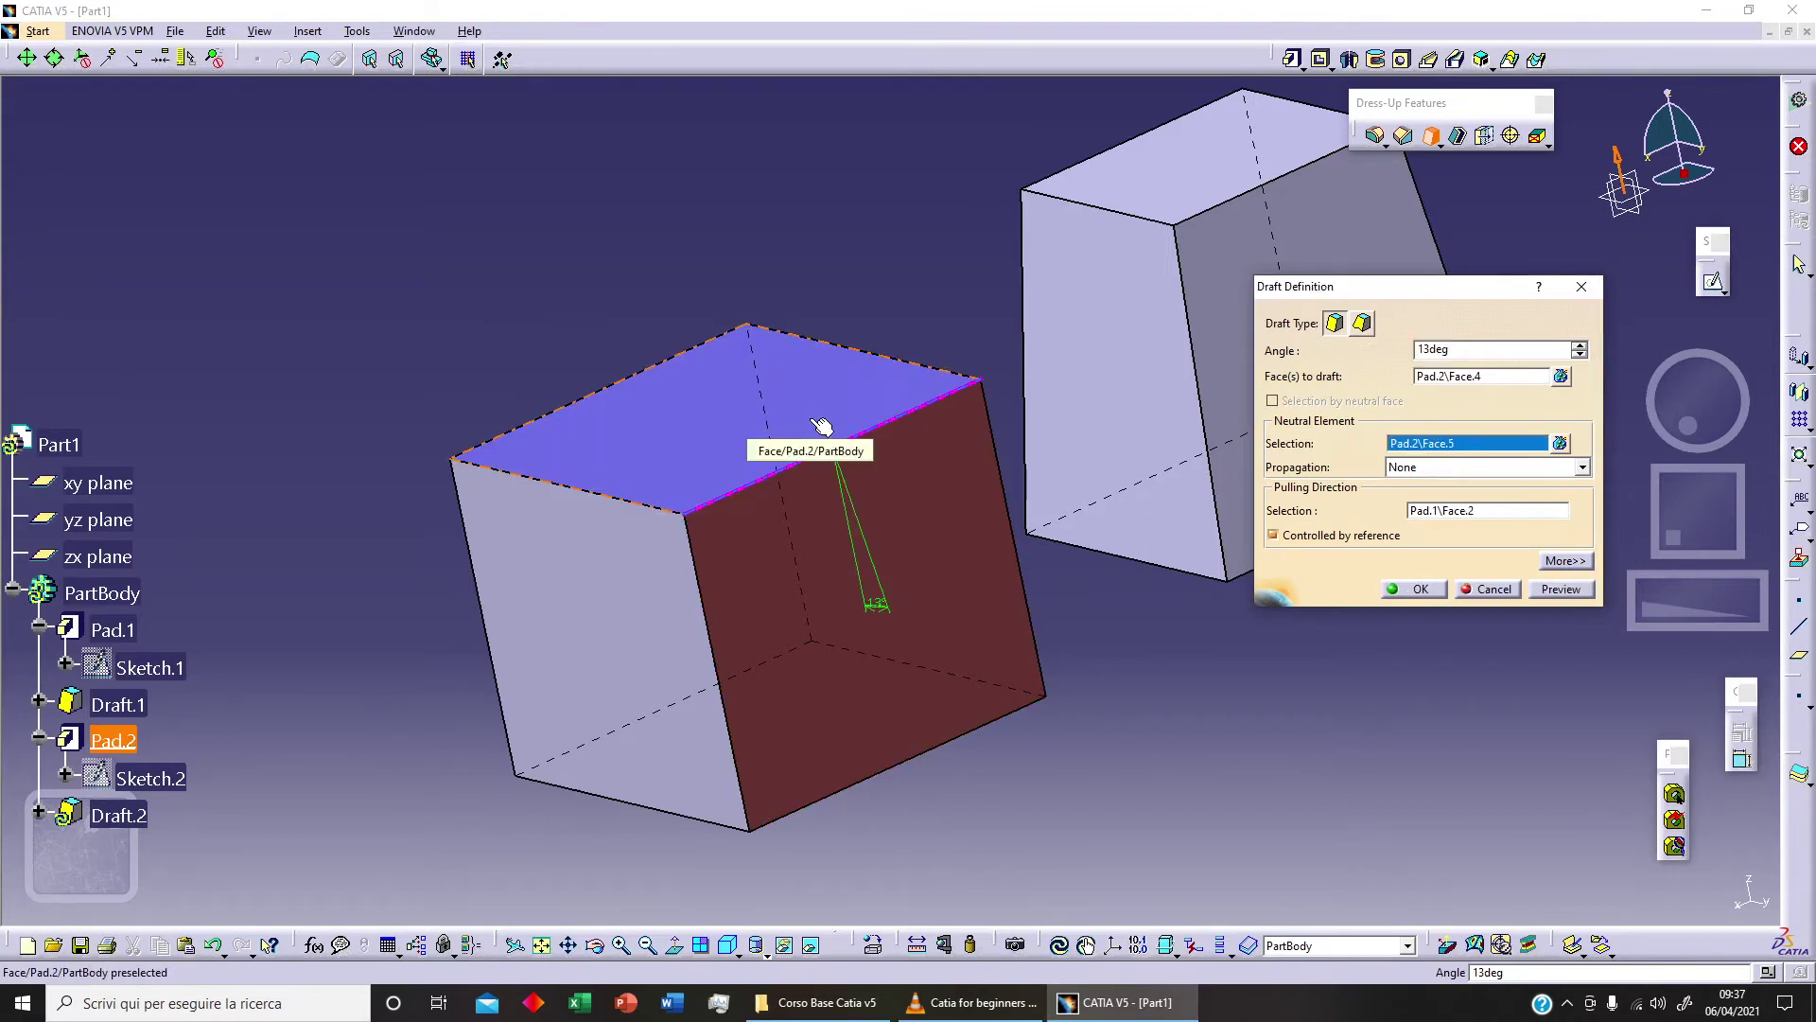
{"action": "left_click", "coordinate": [1362, 323]}
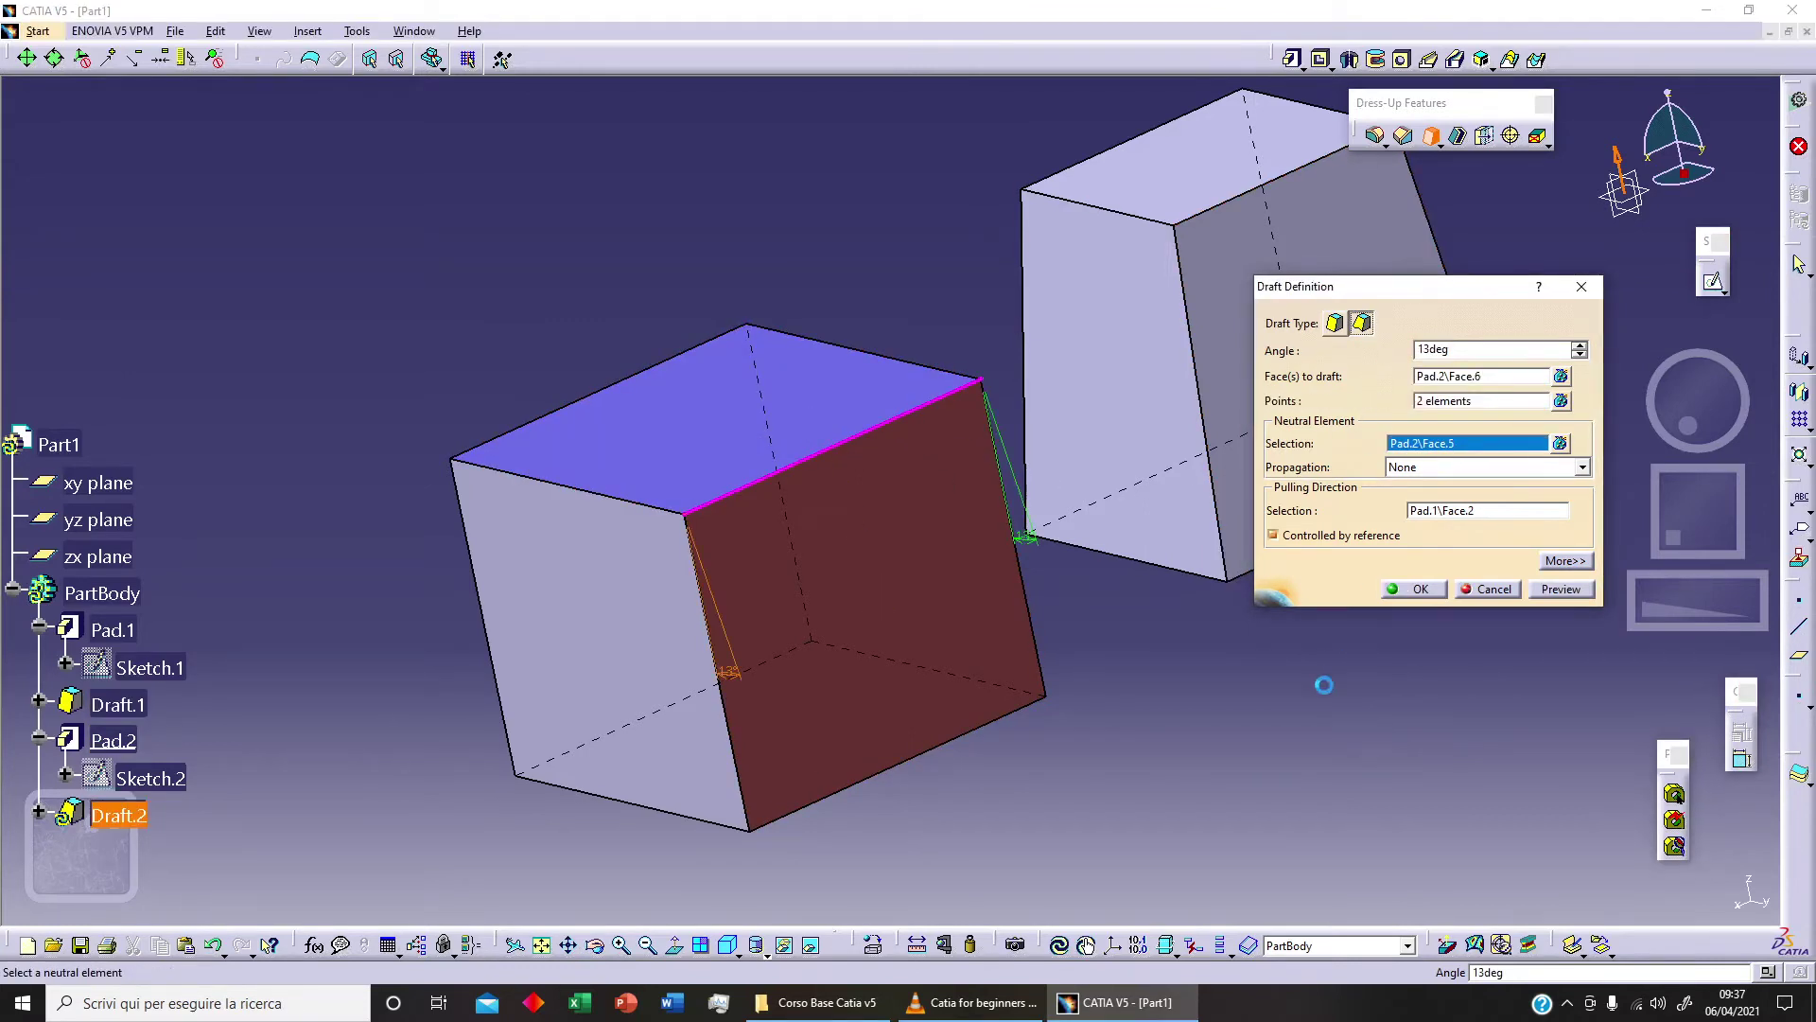
{"action": "middle_click_drag", "start_coordinate": [1012, 606], "coordinate": [1027, 511]}
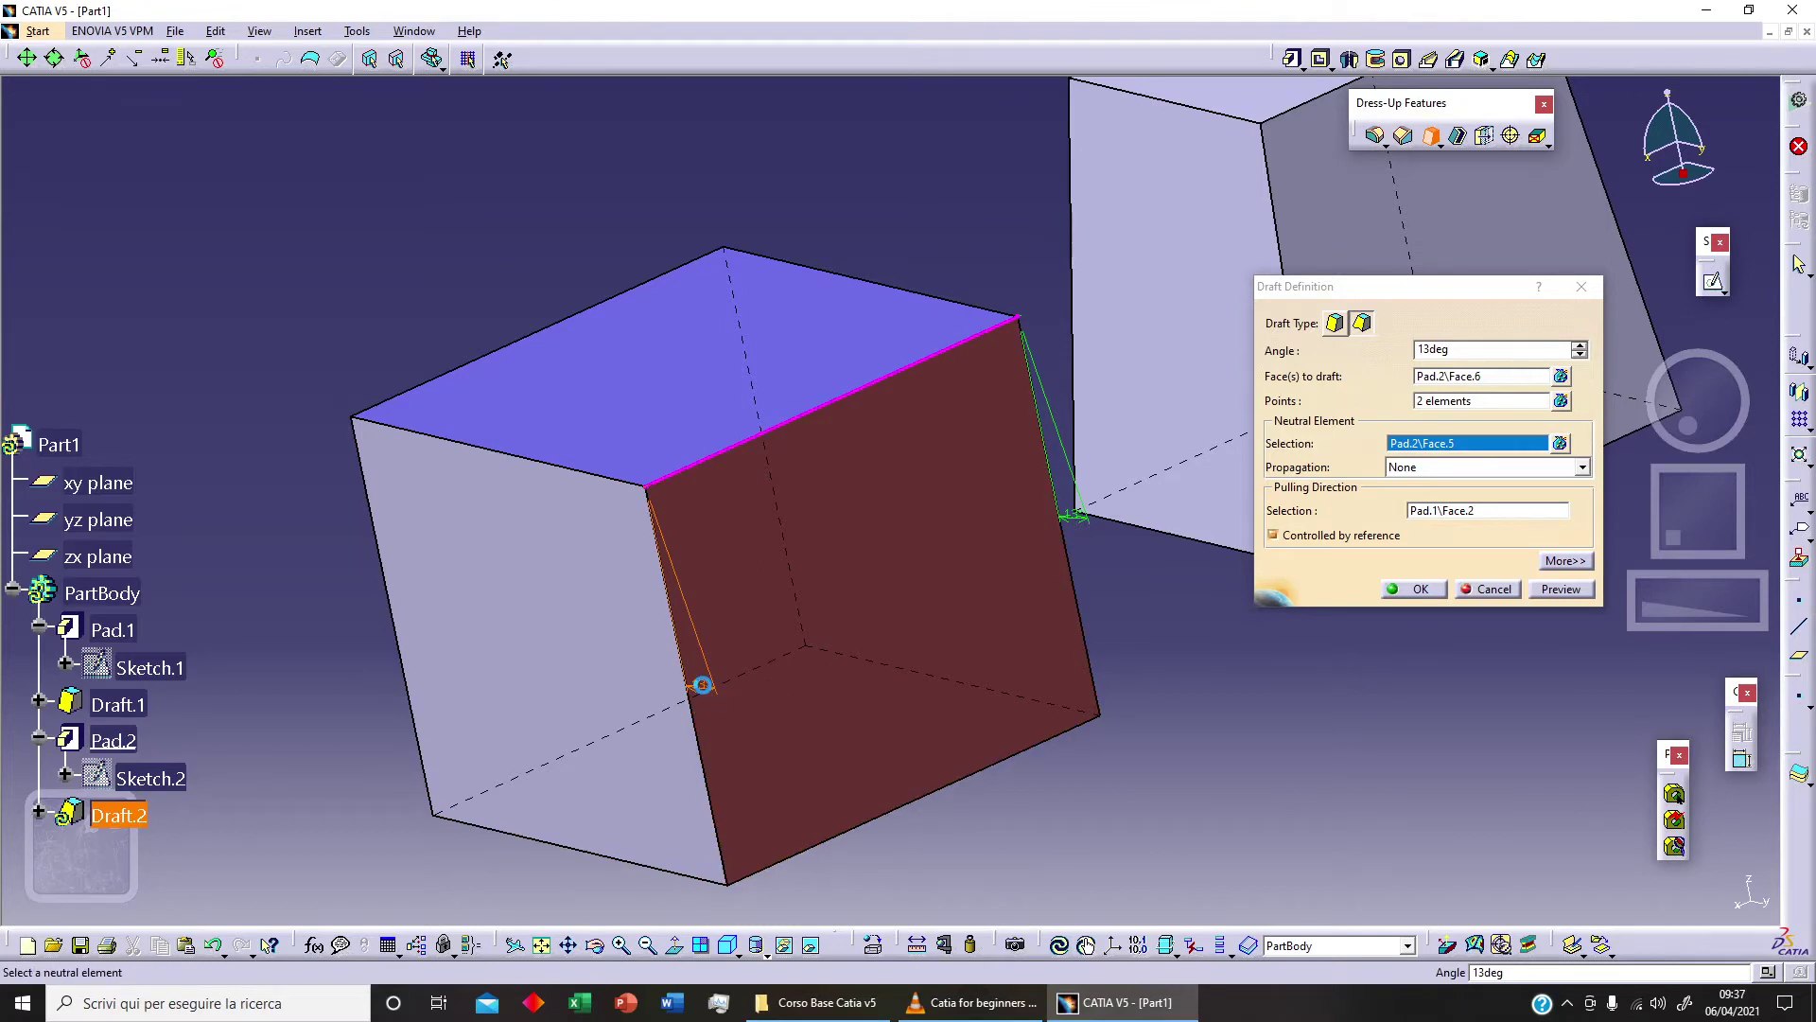
Change one draft point's angle from 13° to 20° and apply Draft.2
{"action": "double_click", "coordinate": [702, 683]}
{"action": "type", "text": "20deg"}
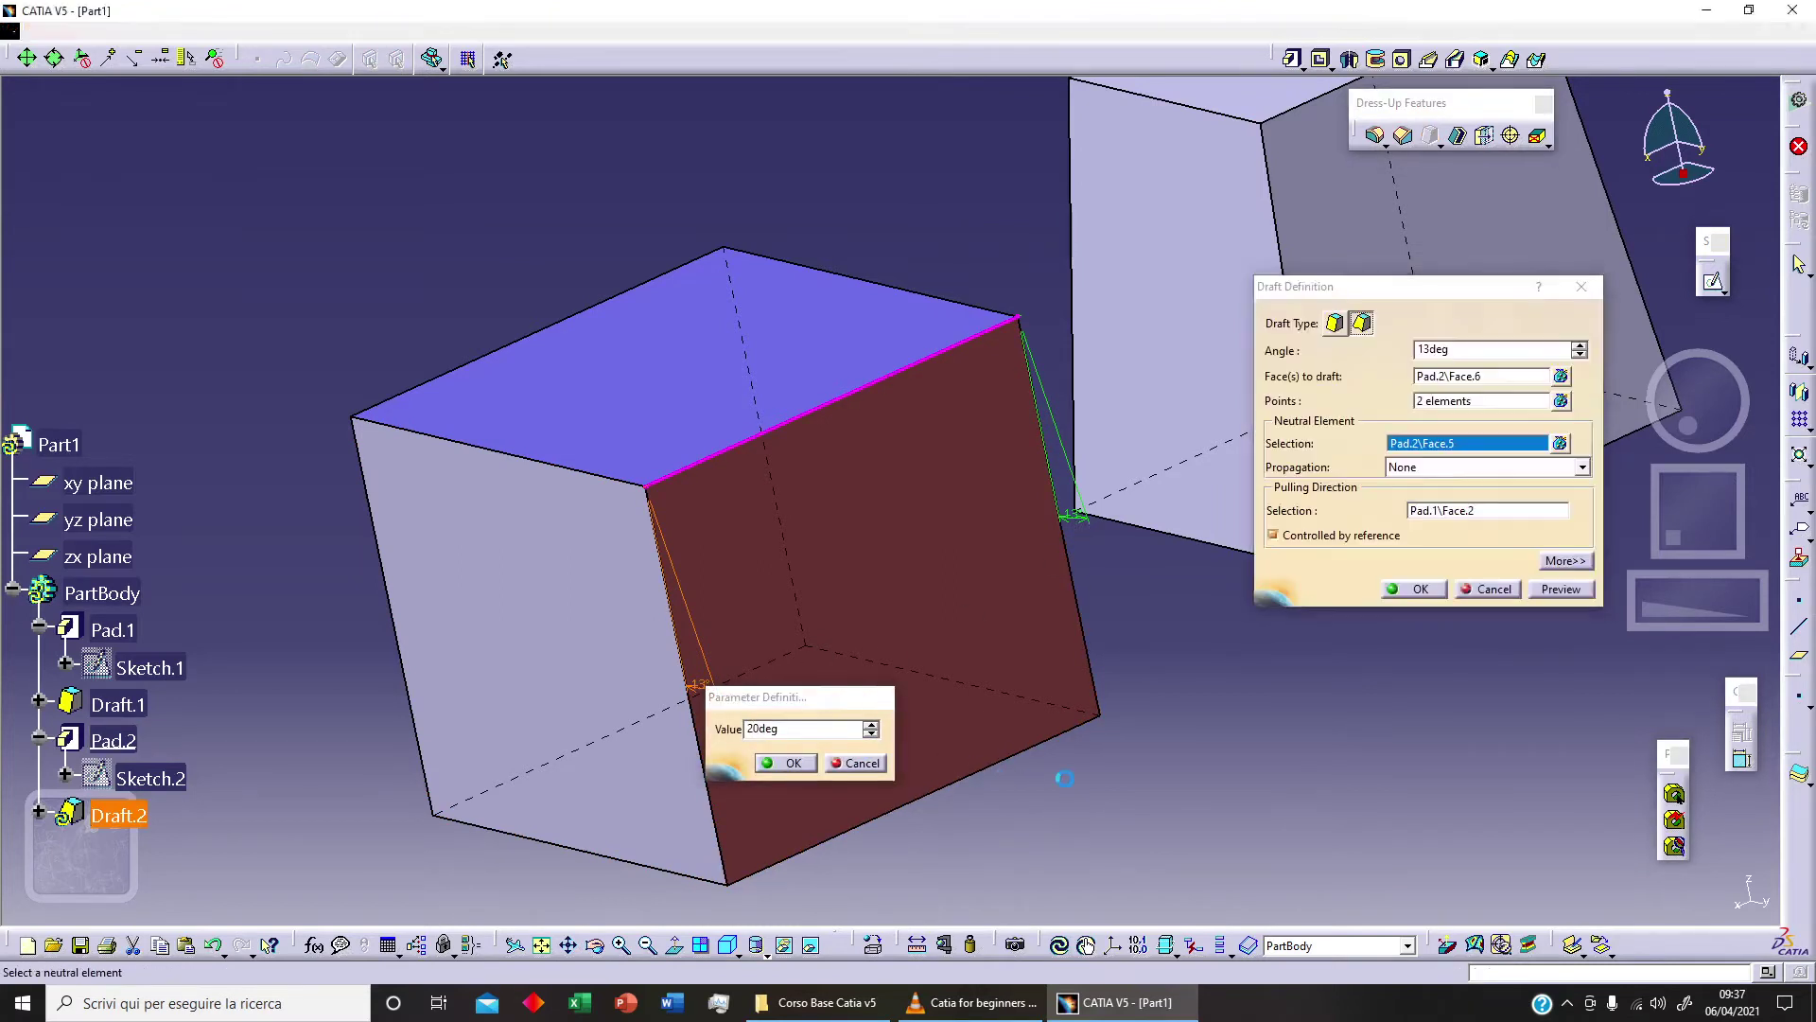
{"action": "key", "text": "Return"}
{"action": "middle_click_drag", "start_coordinate": [963, 640], "coordinate": [848, 523]}
{"action": "left_click", "coordinate": [1561, 588]}
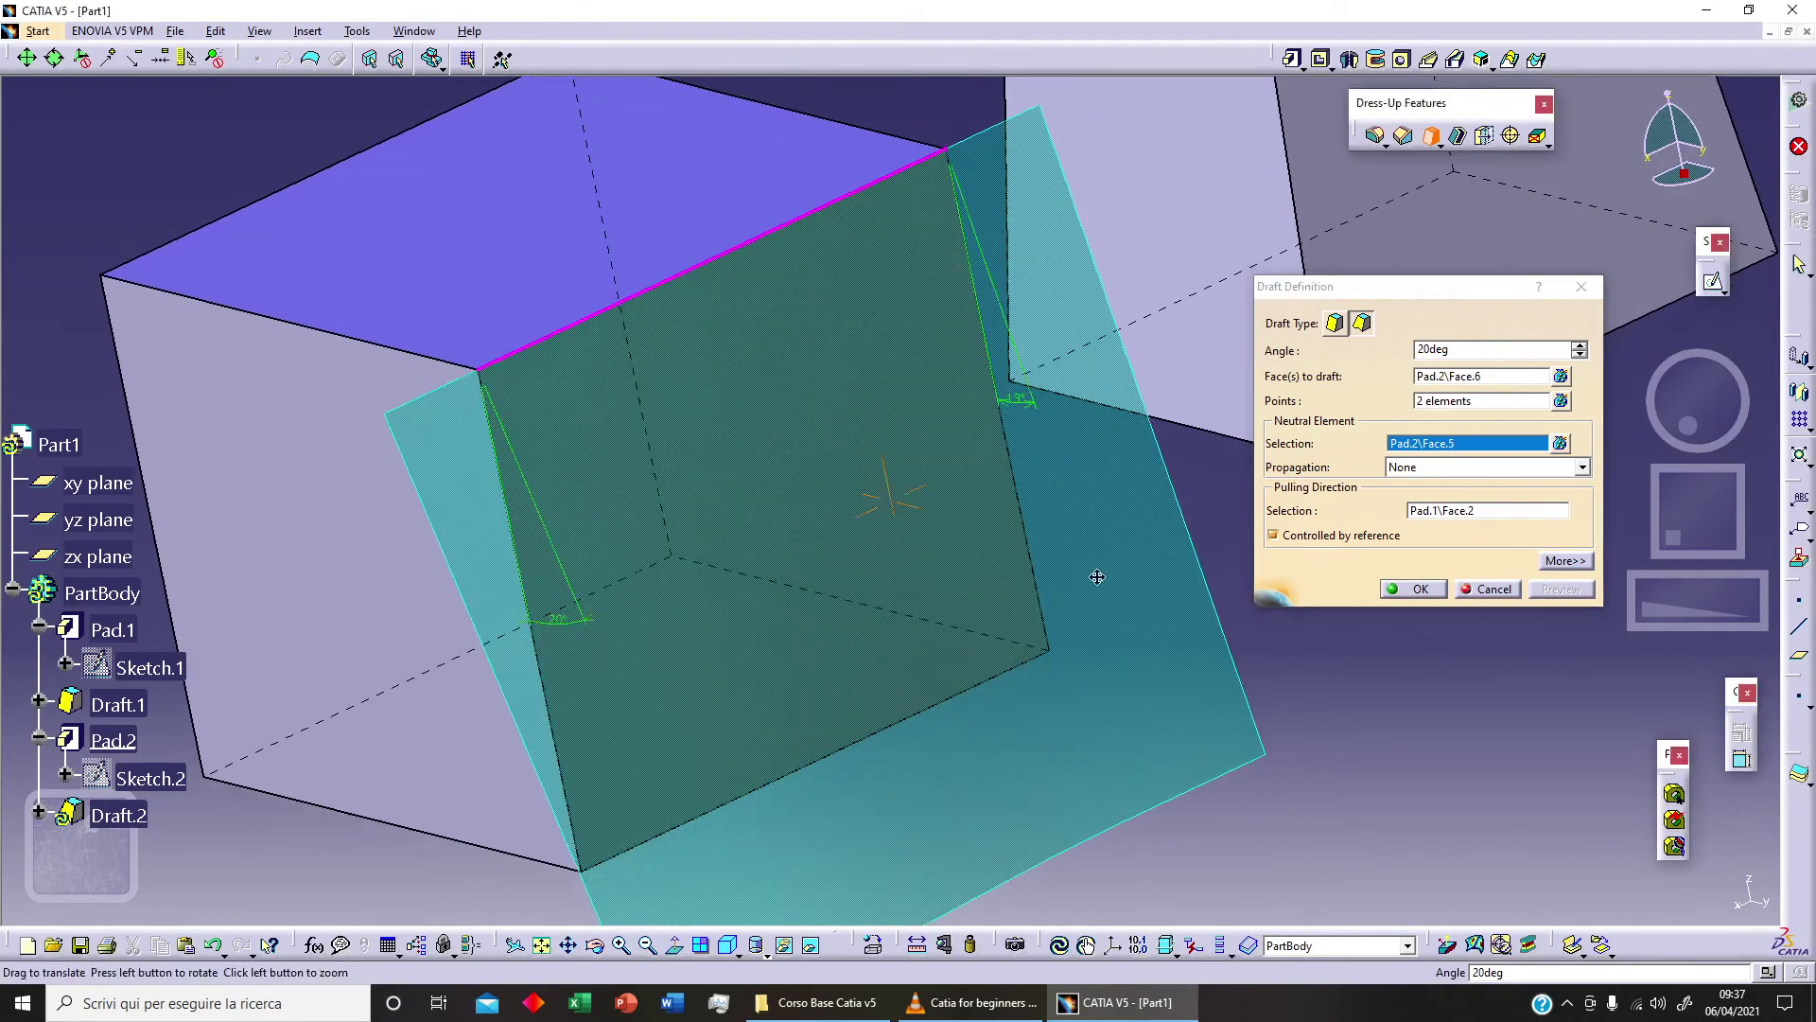
{"action": "middle_click_drag", "start_coordinate": [1087, 572], "coordinate": [1175, 620]}
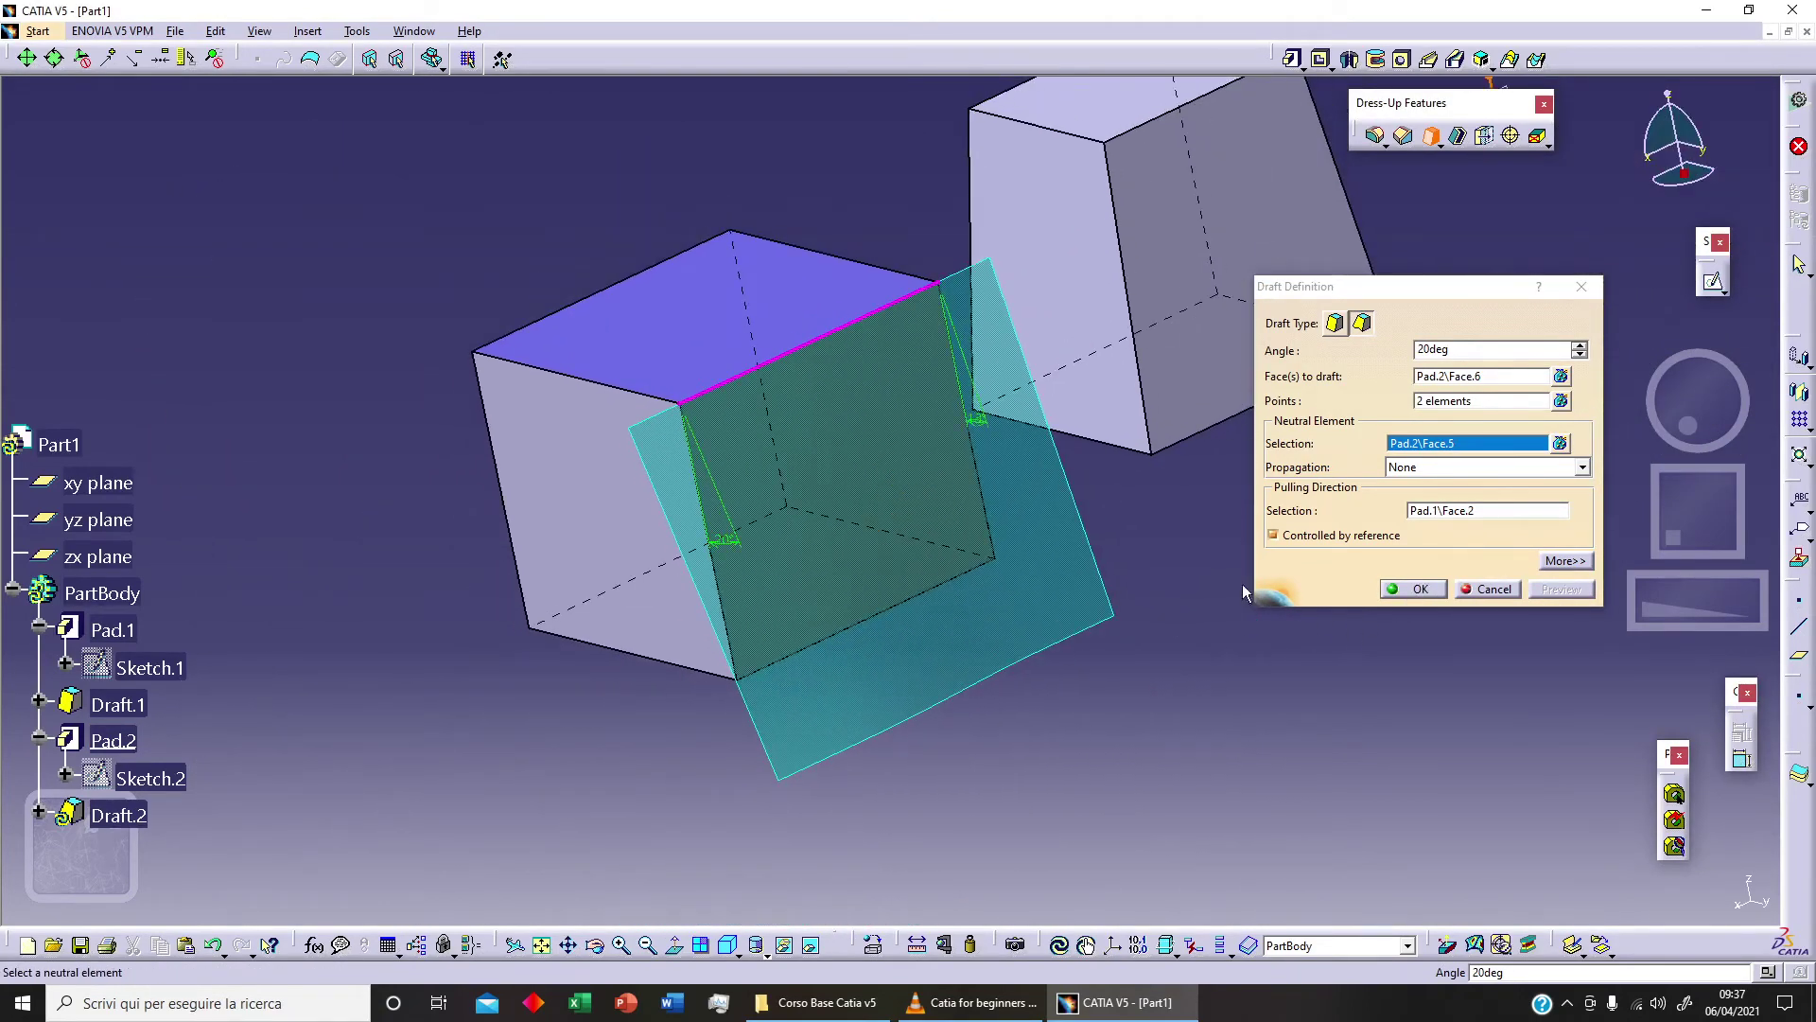
{"action": "left_click", "coordinate": [1416, 588]}
Orbit and zoom around Pad.2 to inspect the warped side face
{"action": "middle_click_drag", "start_coordinate": [1139, 645], "coordinate": [1112, 765]}
{"action": "scroll", "coordinate": [1112, 765], "scroll_direction": "up", "scroll_amount": 1}
{"action": "middle_click_drag", "start_coordinate": [1091, 446], "coordinate": [1010, 661]}
{"action": "middle_click_drag", "start_coordinate": [1031, 495], "coordinate": [1017, 458]}
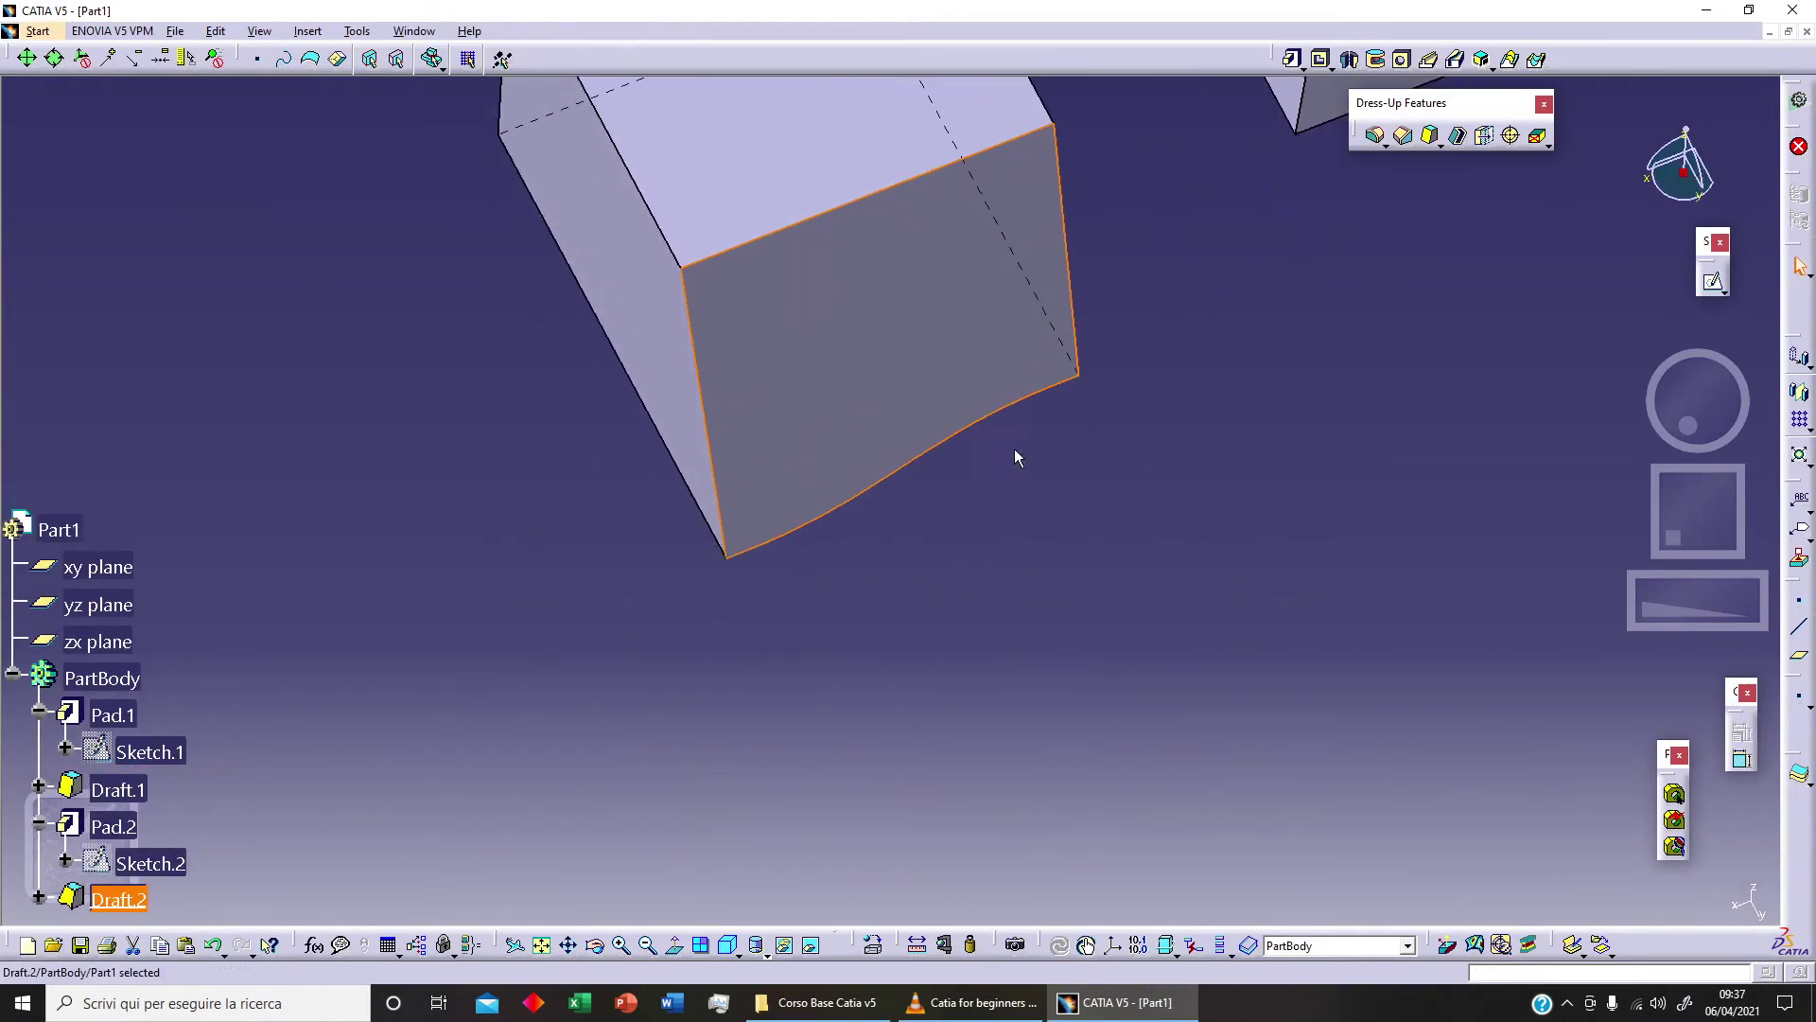
{"action": "middle_click_drag", "start_coordinate": [879, 526], "coordinate": [899, 598]}
{"action": "scroll", "coordinate": [898, 598], "scroll_direction": "up", "scroll_amount": 1}
{"action": "scroll", "coordinate": [359, 617], "scroll_direction": "down", "scroll_amount": 4}
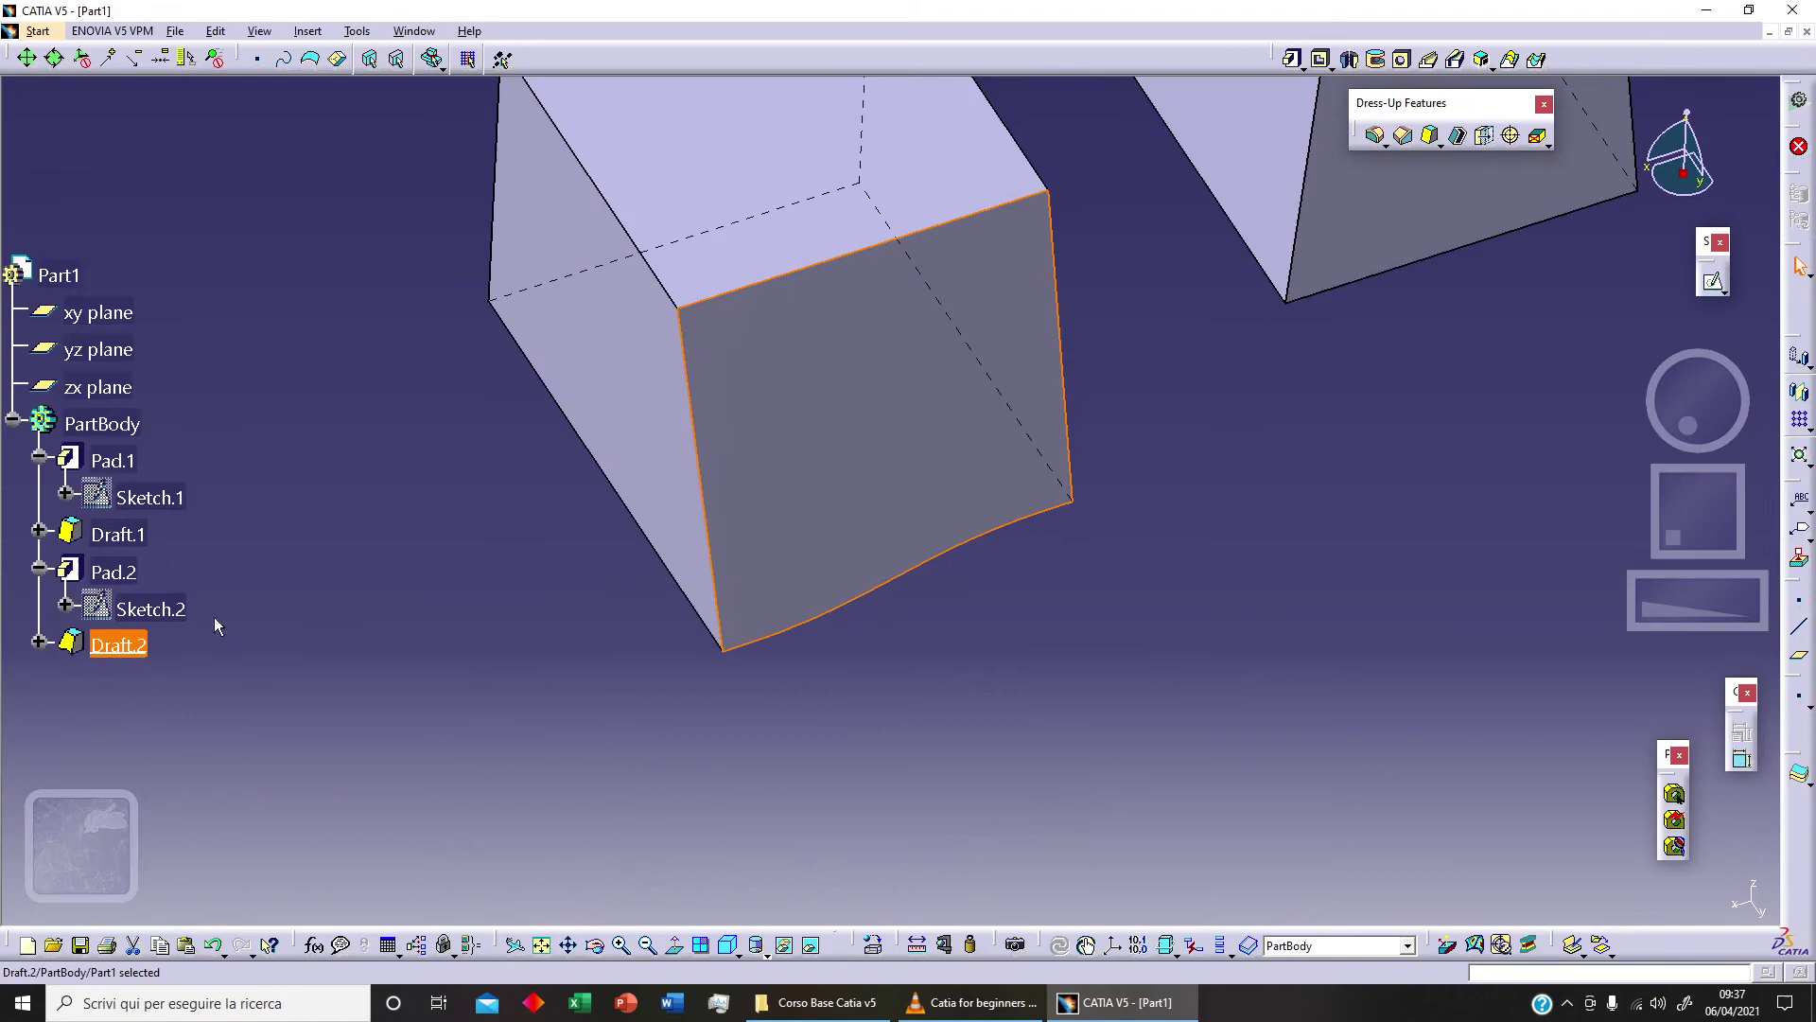
{"action": "double_click", "coordinate": [118, 644]}
{"action": "mouse_move", "coordinate": [980, 554]}
{"action": "middle_mouse_down"}
{"action": "mouse_move", "coordinate": [980, 634]}
{"action": "mouse_move", "coordinate": [999, 554]}
{"action": "middle_mouse_up"}
{"action": "middle_click_drag", "start_coordinate": [1106, 532], "coordinate": [775, 568]}
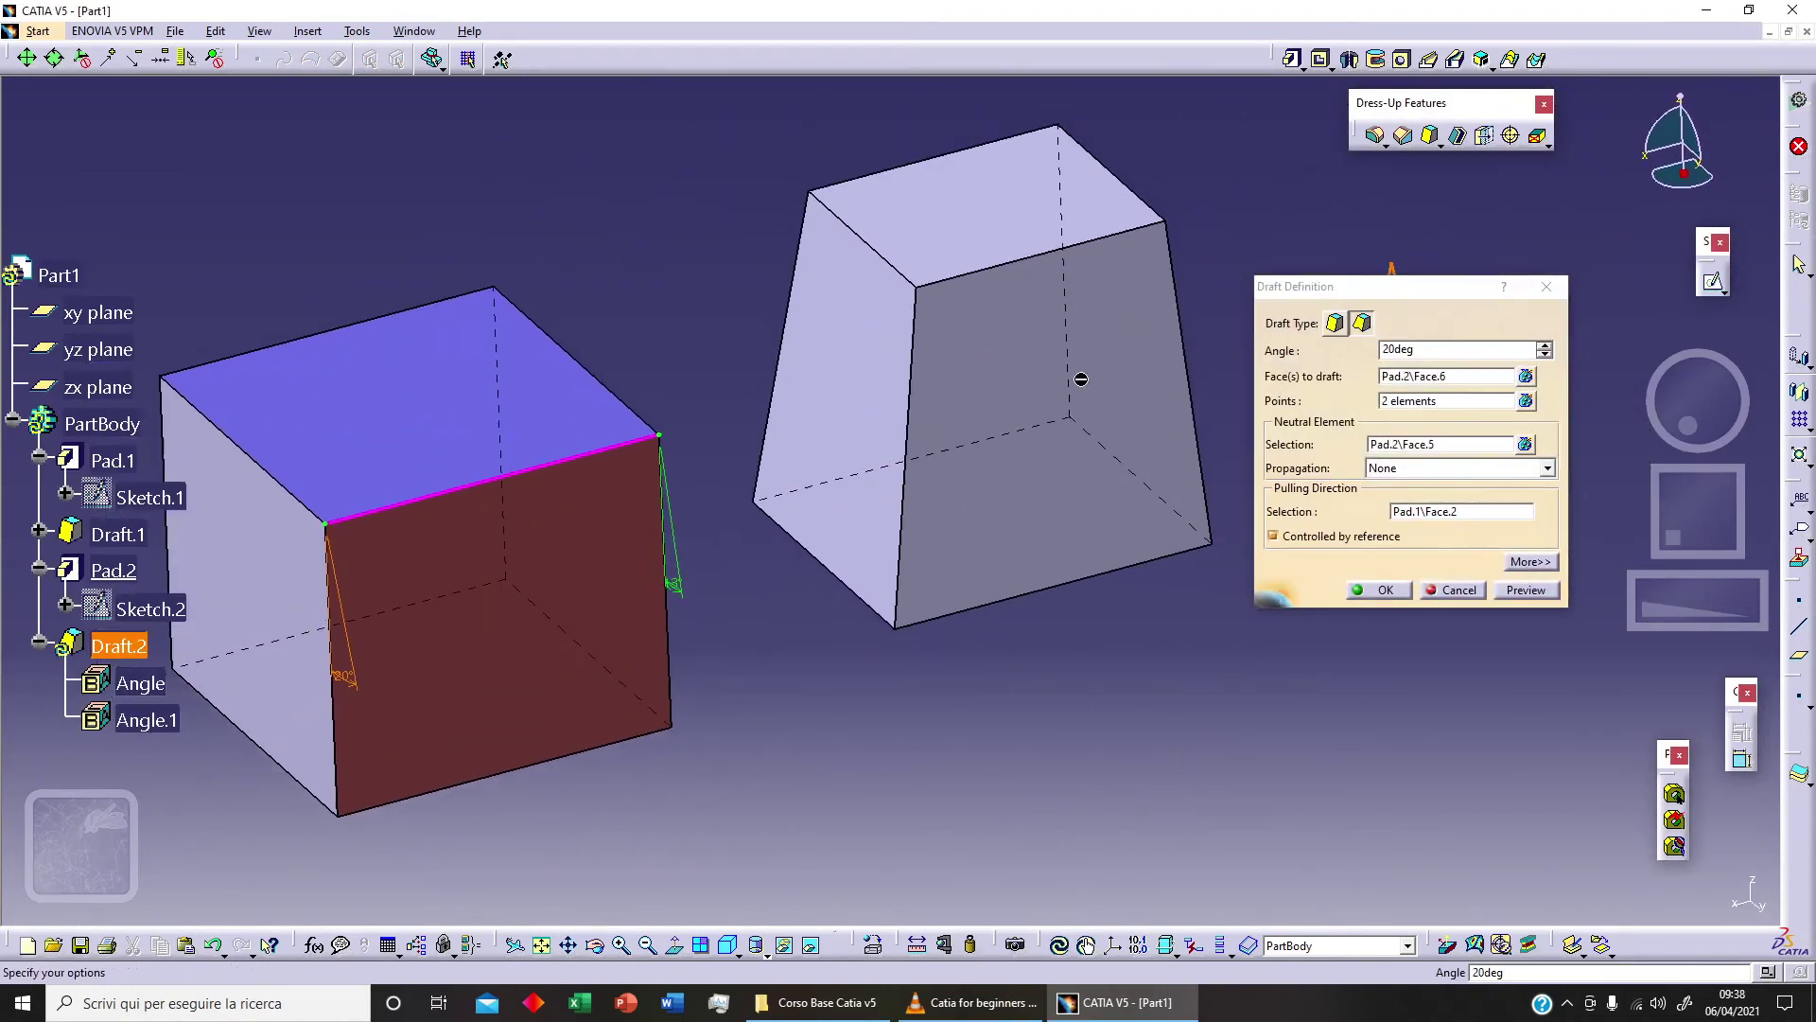
{"action": "middle_click_drag", "start_coordinate": [1081, 380], "coordinate": [1282, 321]}
{"action": "left_click", "coordinate": [1519, 592]}
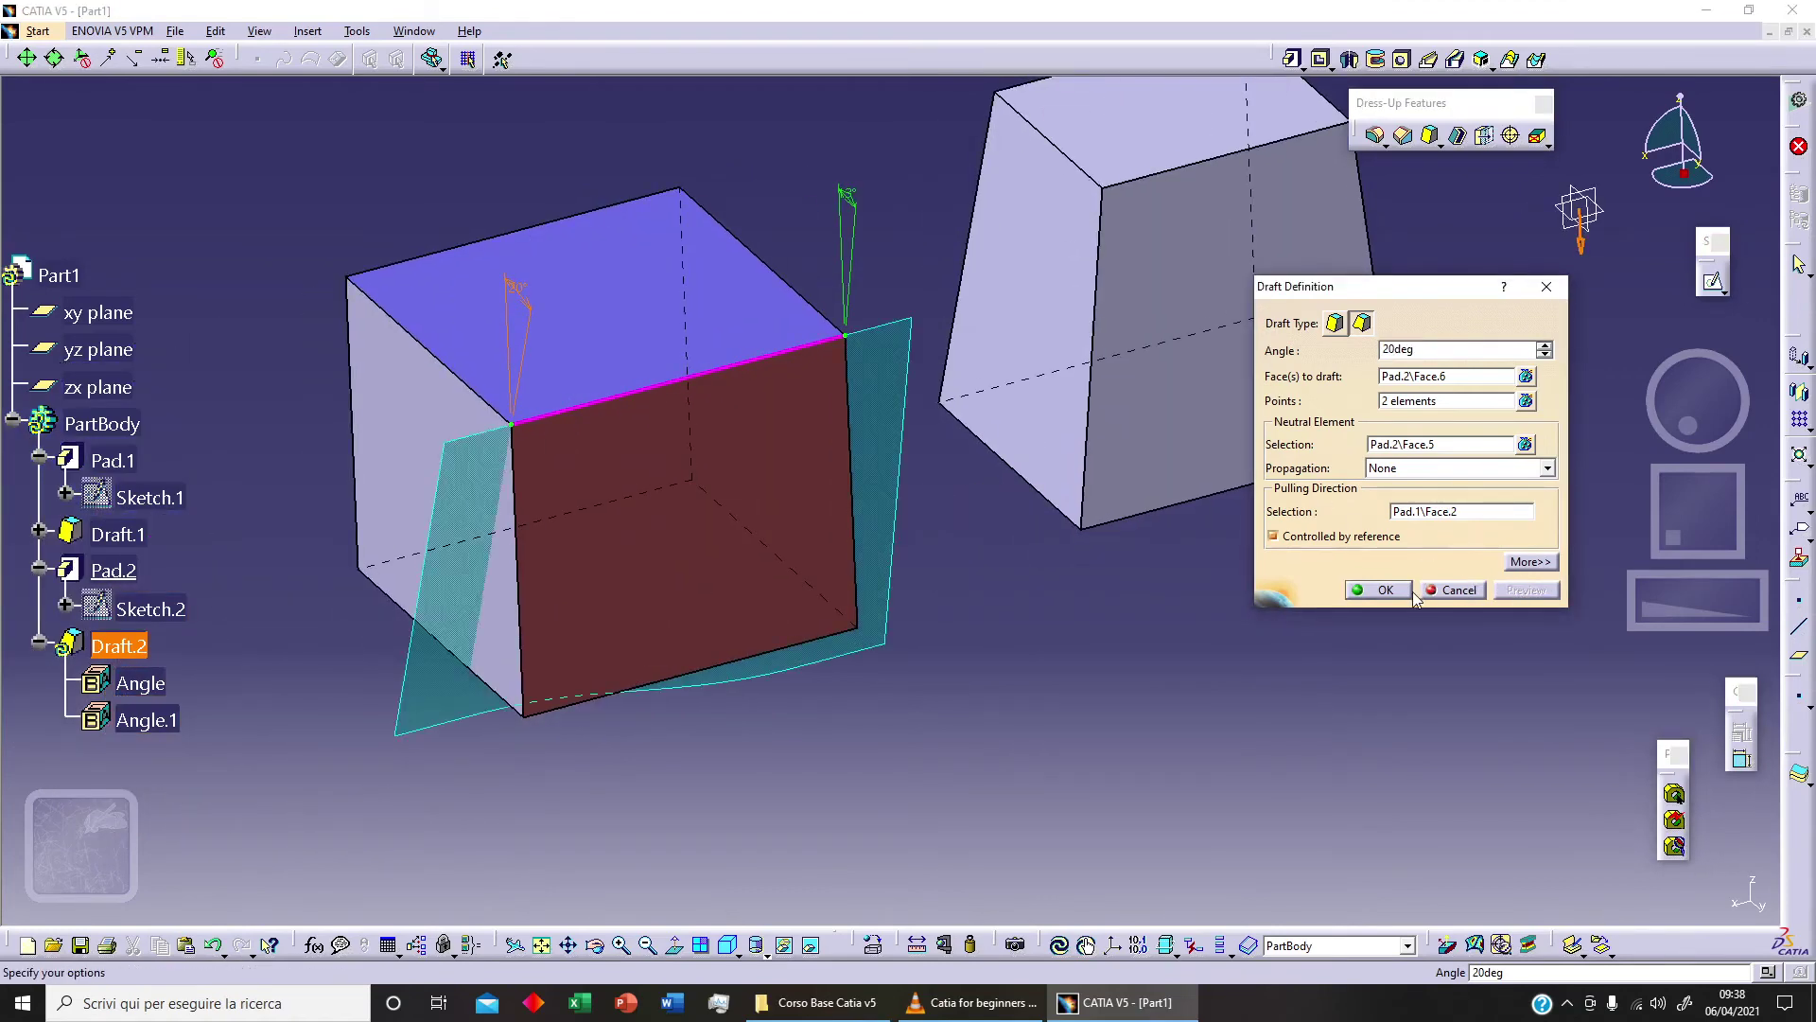
{"action": "left_click", "coordinate": [1386, 590]}
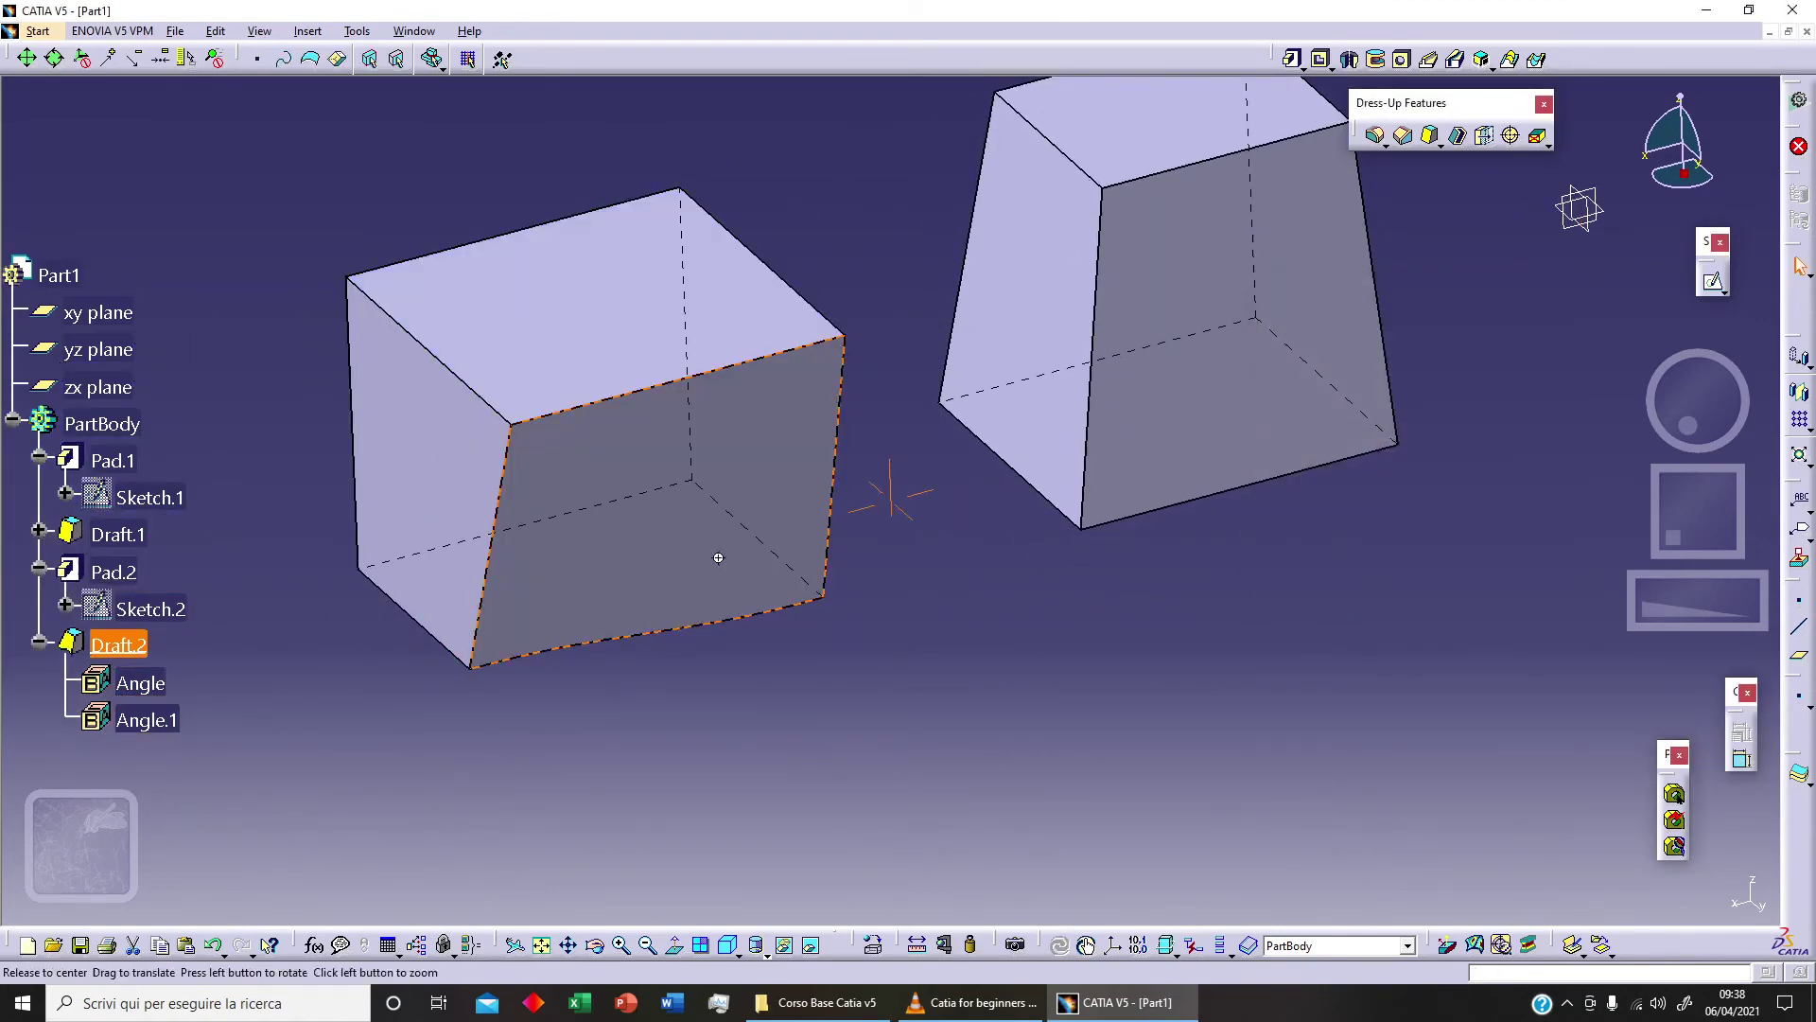
{"action": "middle_click_drag", "start_coordinate": [713, 551], "coordinate": [1270, 683]}
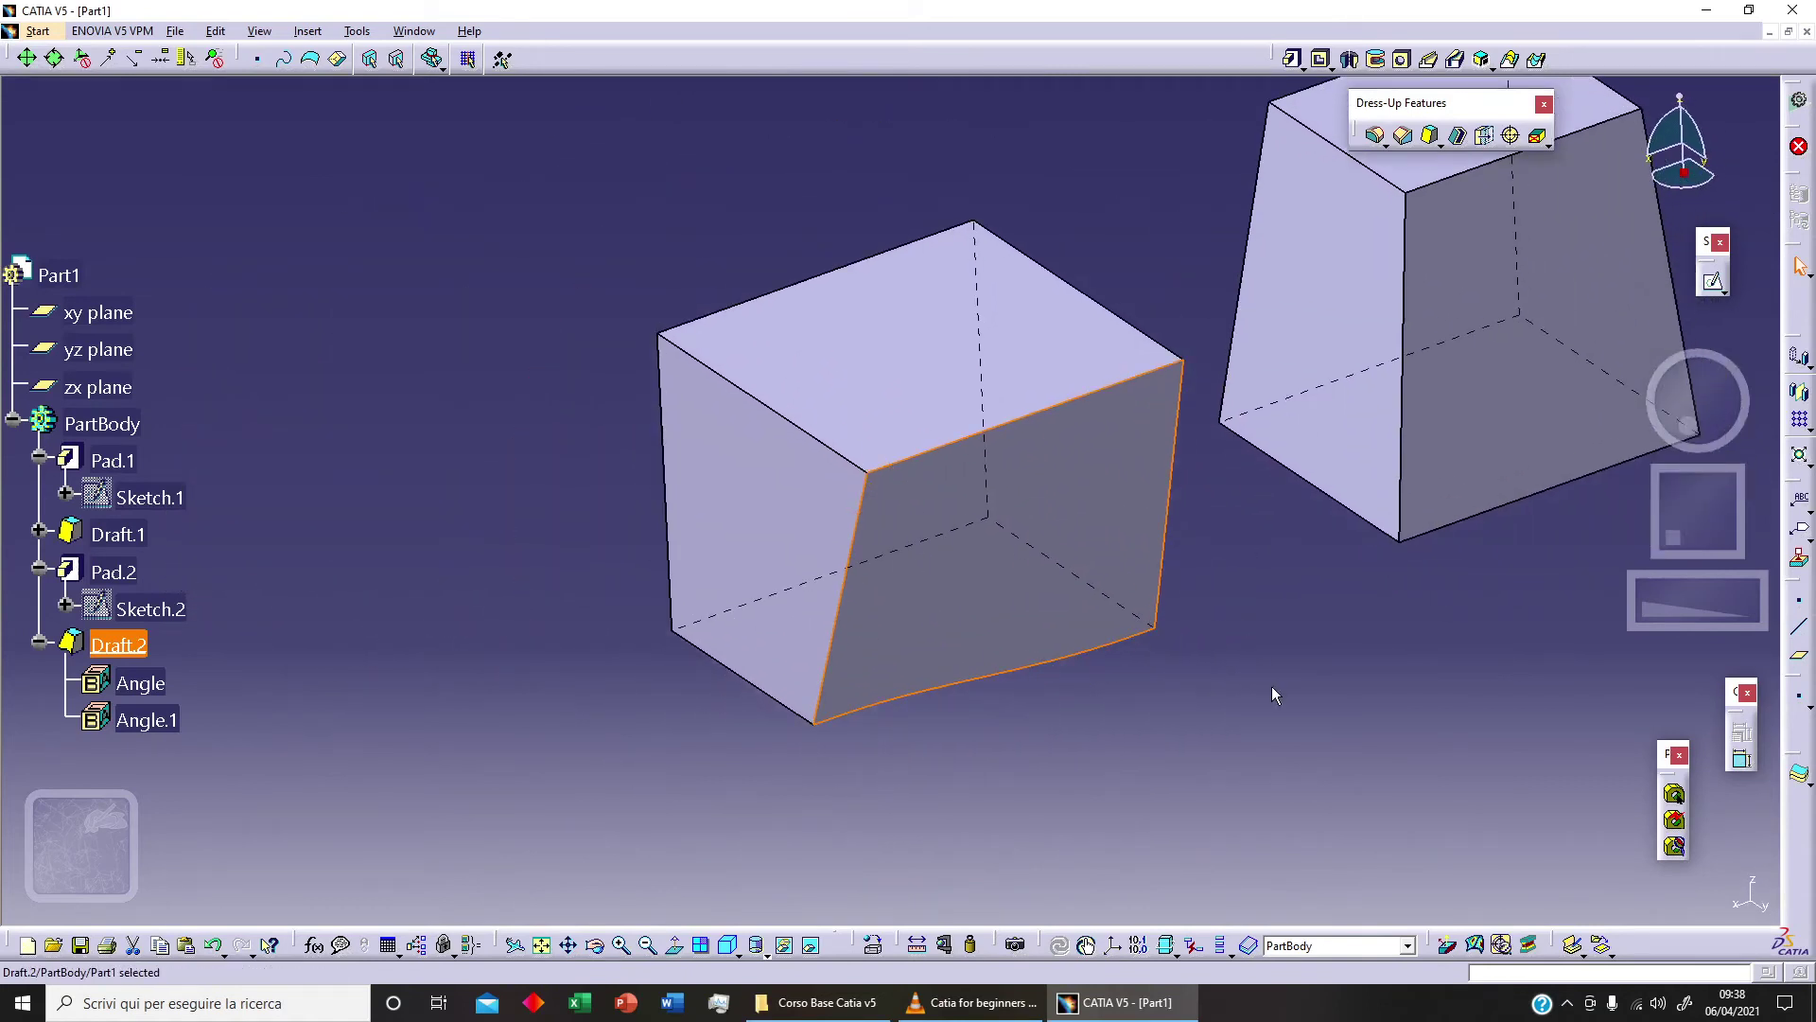
Start a variable-angle draft on Pad.2's left side face, neutral to its top face
{"action": "left_click", "coordinate": [1428, 142]}
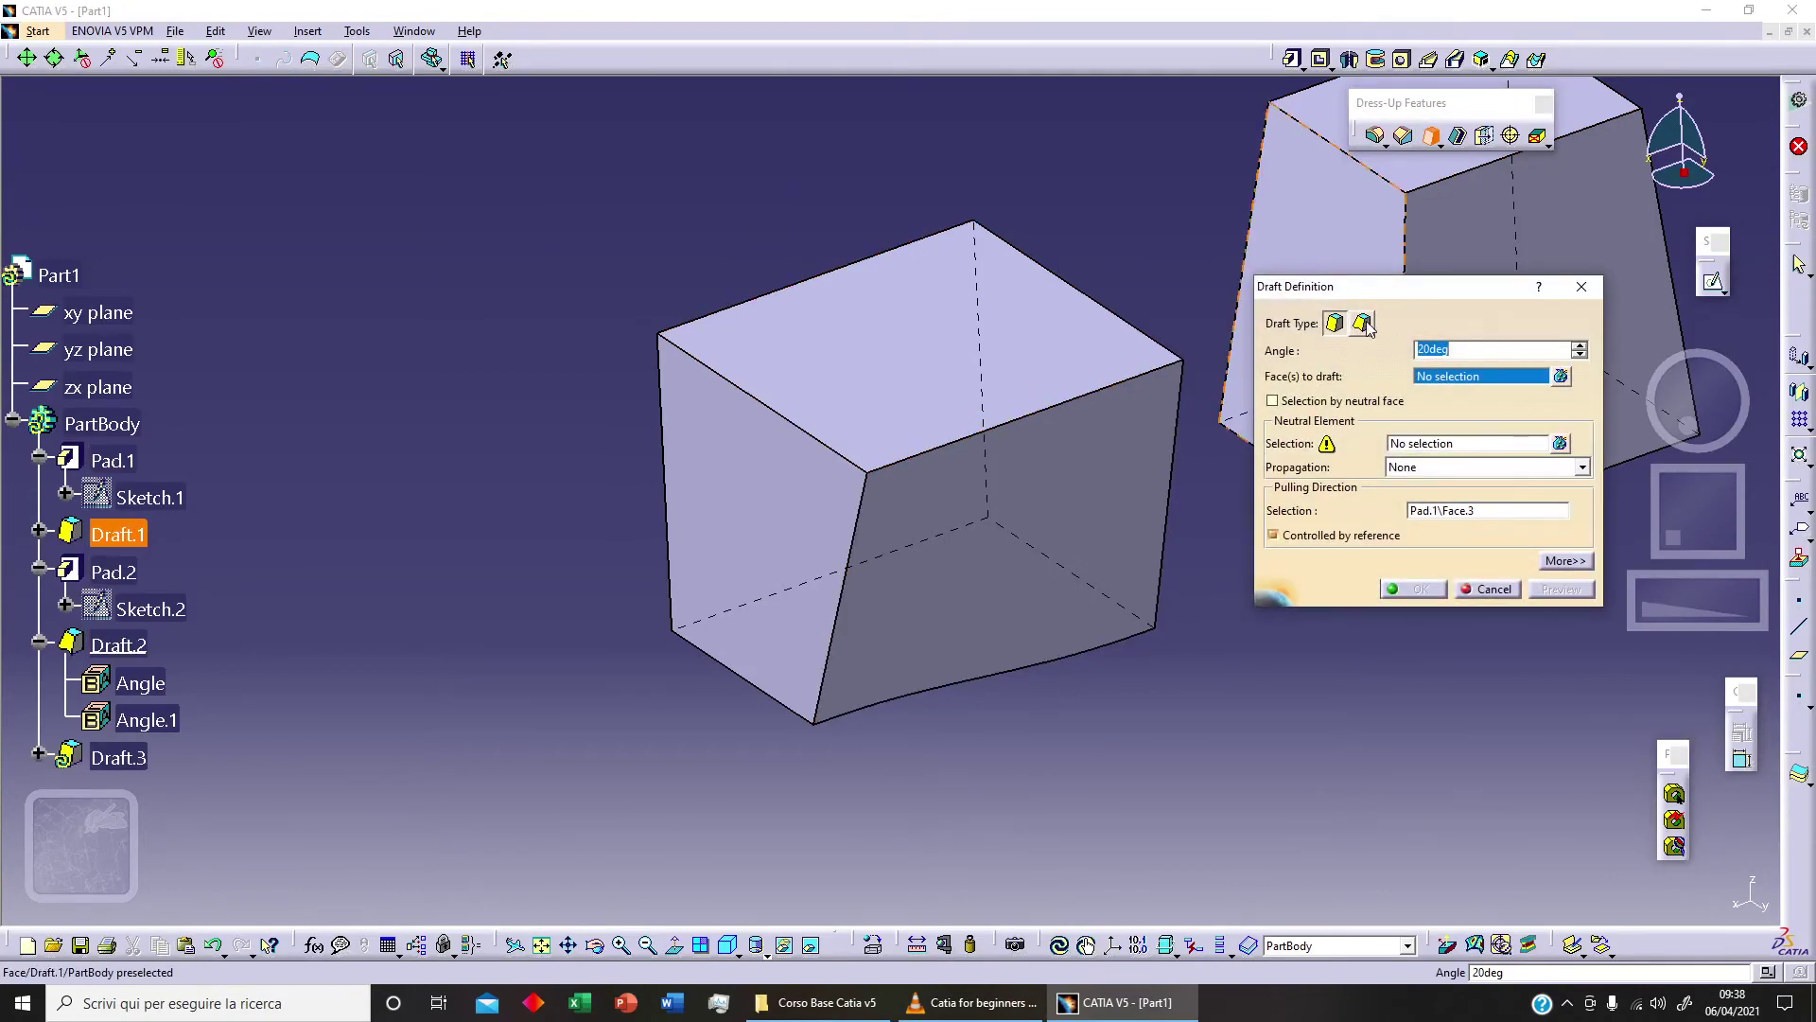
{"action": "left_click", "coordinate": [1362, 322]}
{"action": "middle_click_drag", "start_coordinate": [767, 448], "coordinate": [729, 445]}
{"action": "left_click", "coordinate": [715, 435]}
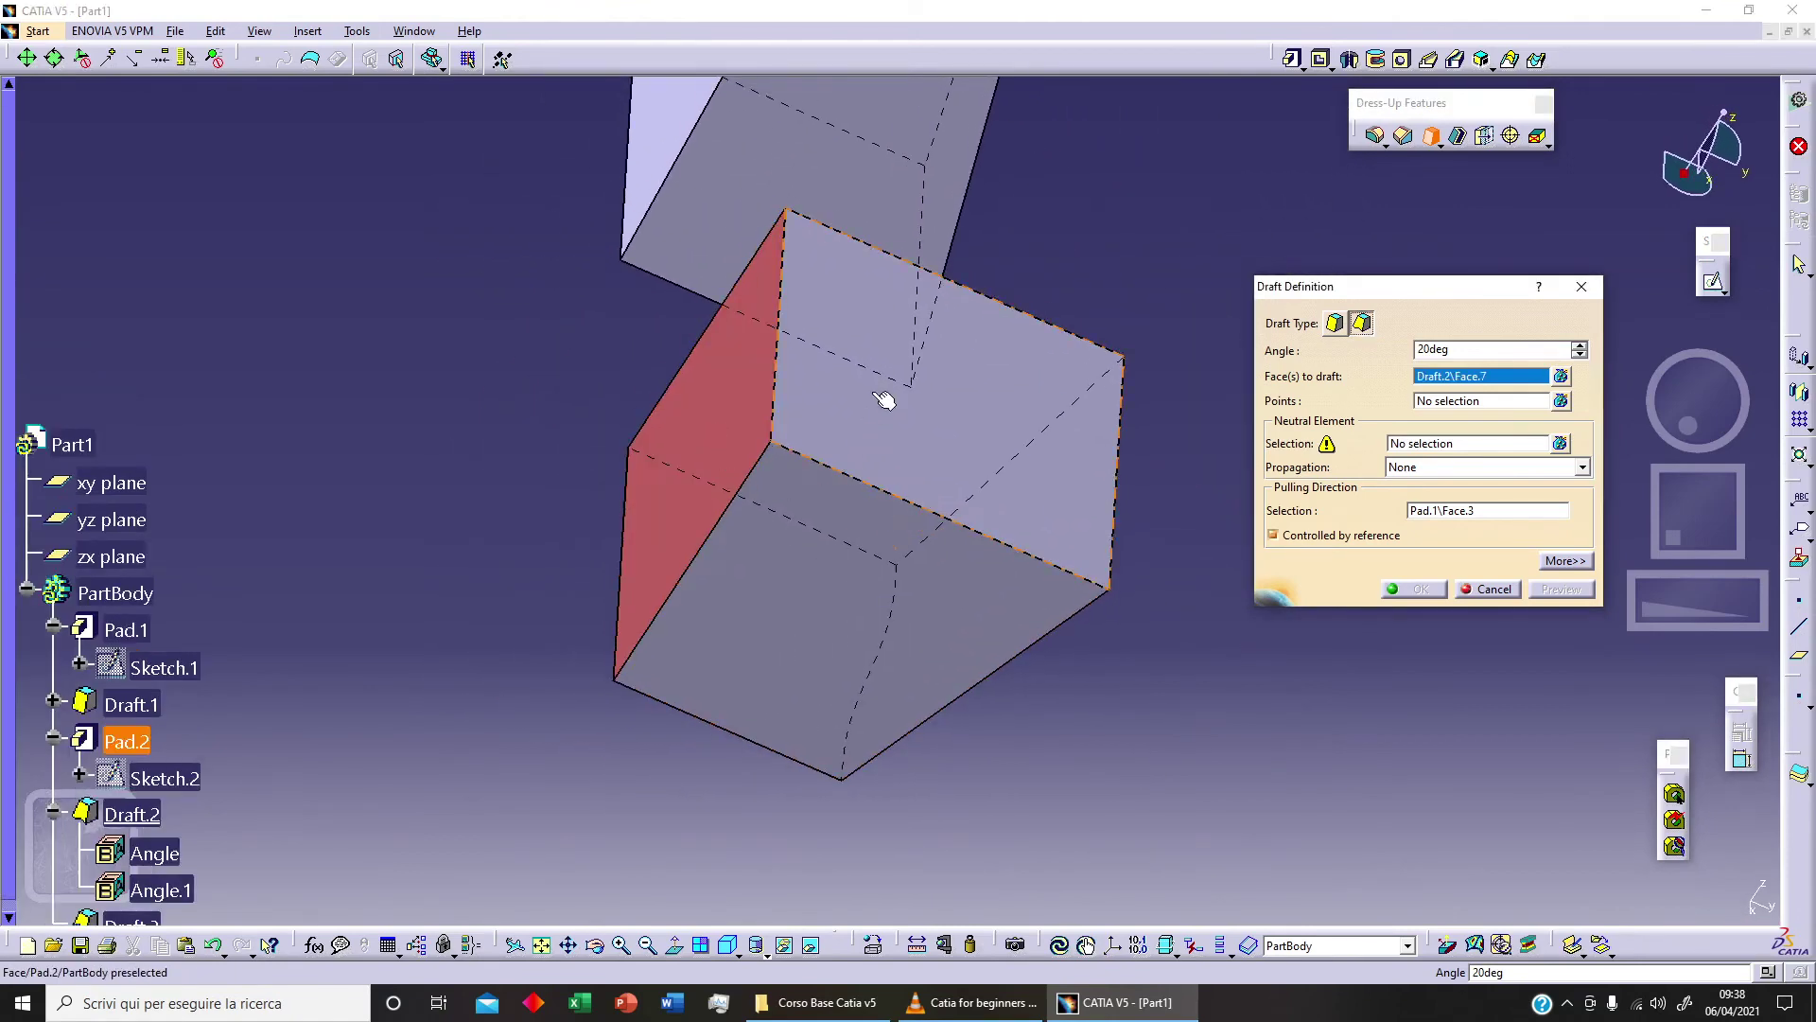
{"action": "left_click", "coordinate": [1411, 447]}
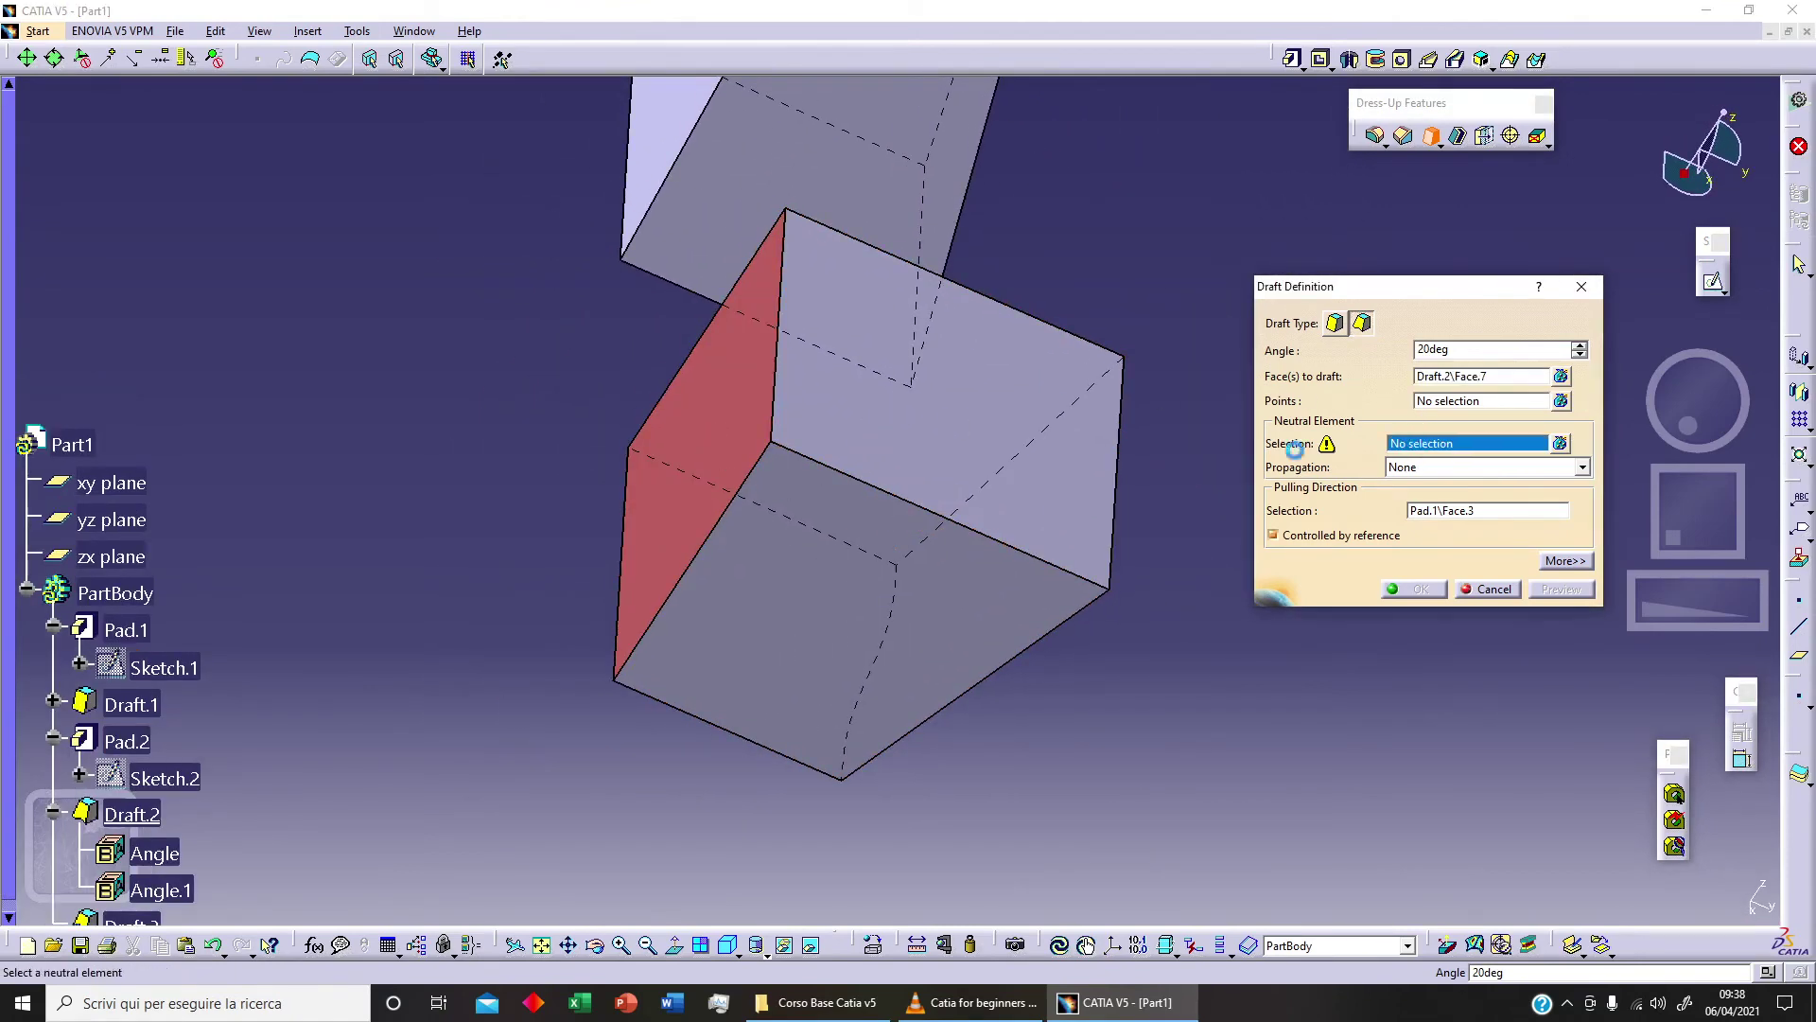
{"action": "left_click", "coordinate": [961, 408]}
{"action": "middle_click_drag", "start_coordinate": [811, 473], "coordinate": [768, 505]}
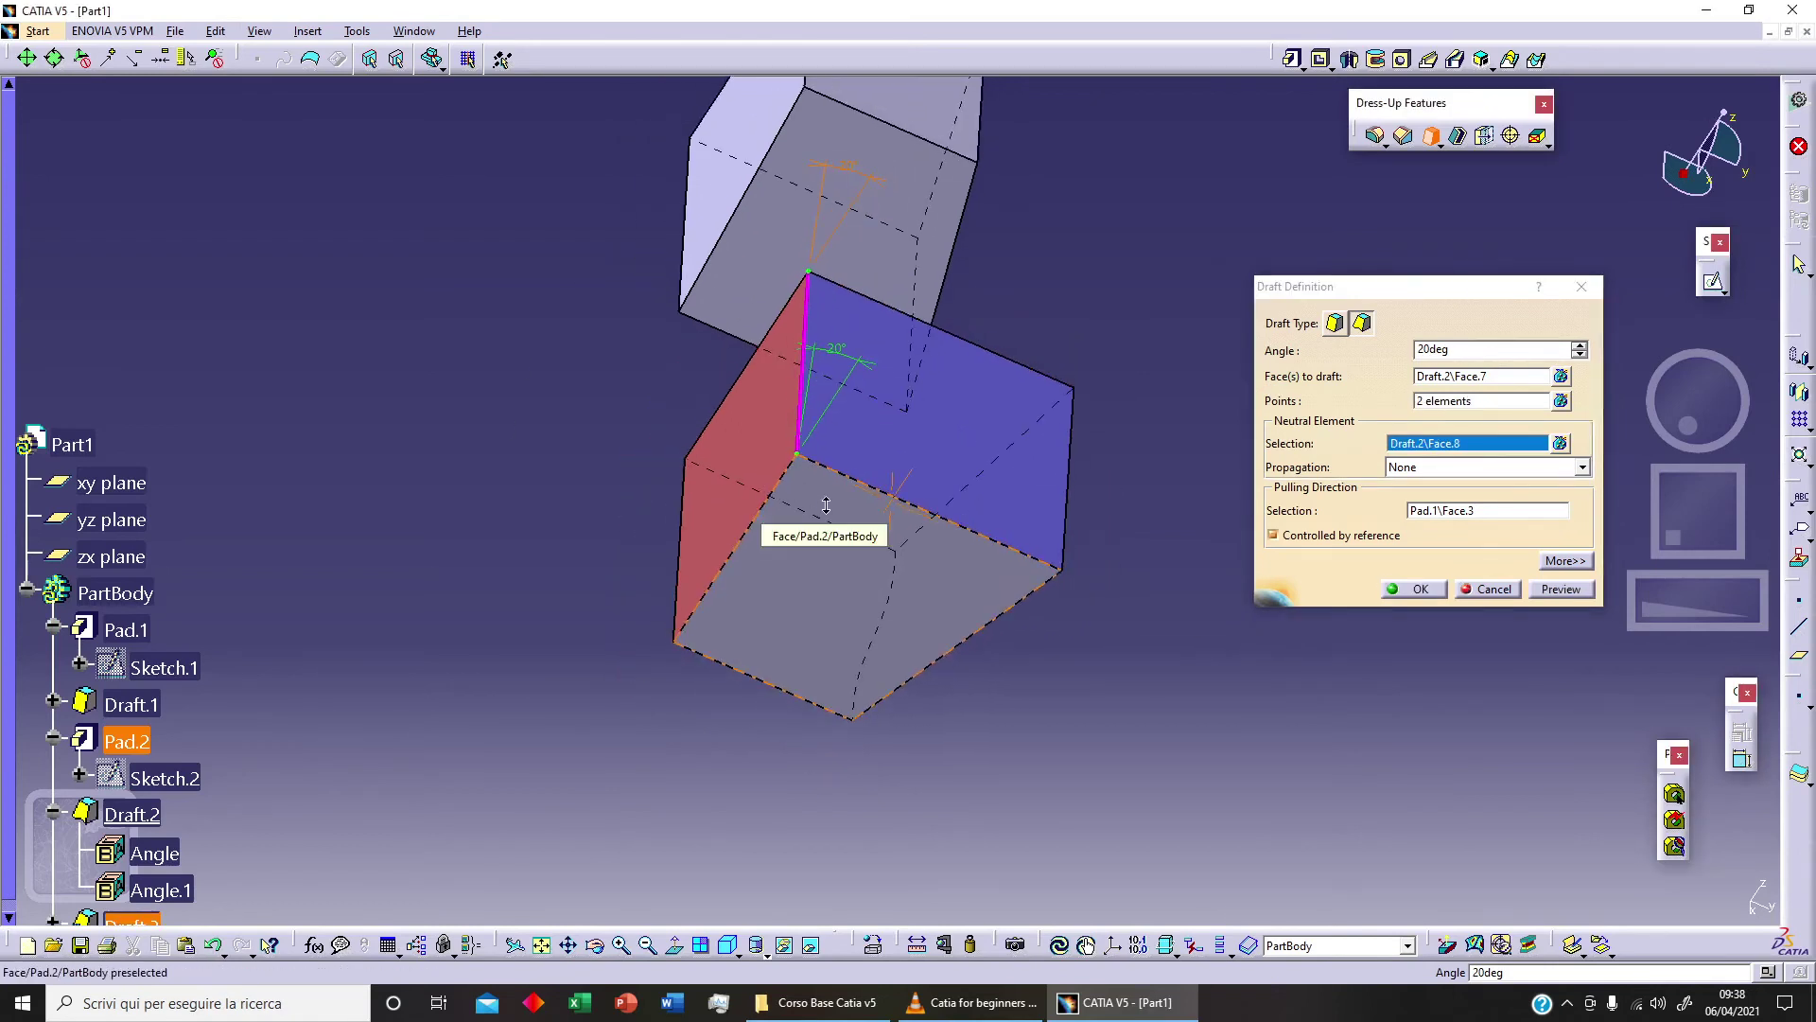
Add a third angle point at the middle of the drafted edge
{"action": "left_click", "coordinate": [1454, 401]}
{"action": "middle_click_drag", "start_coordinate": [757, 530], "coordinate": [939, 608]}
{"action": "left_click", "coordinate": [1003, 538]}
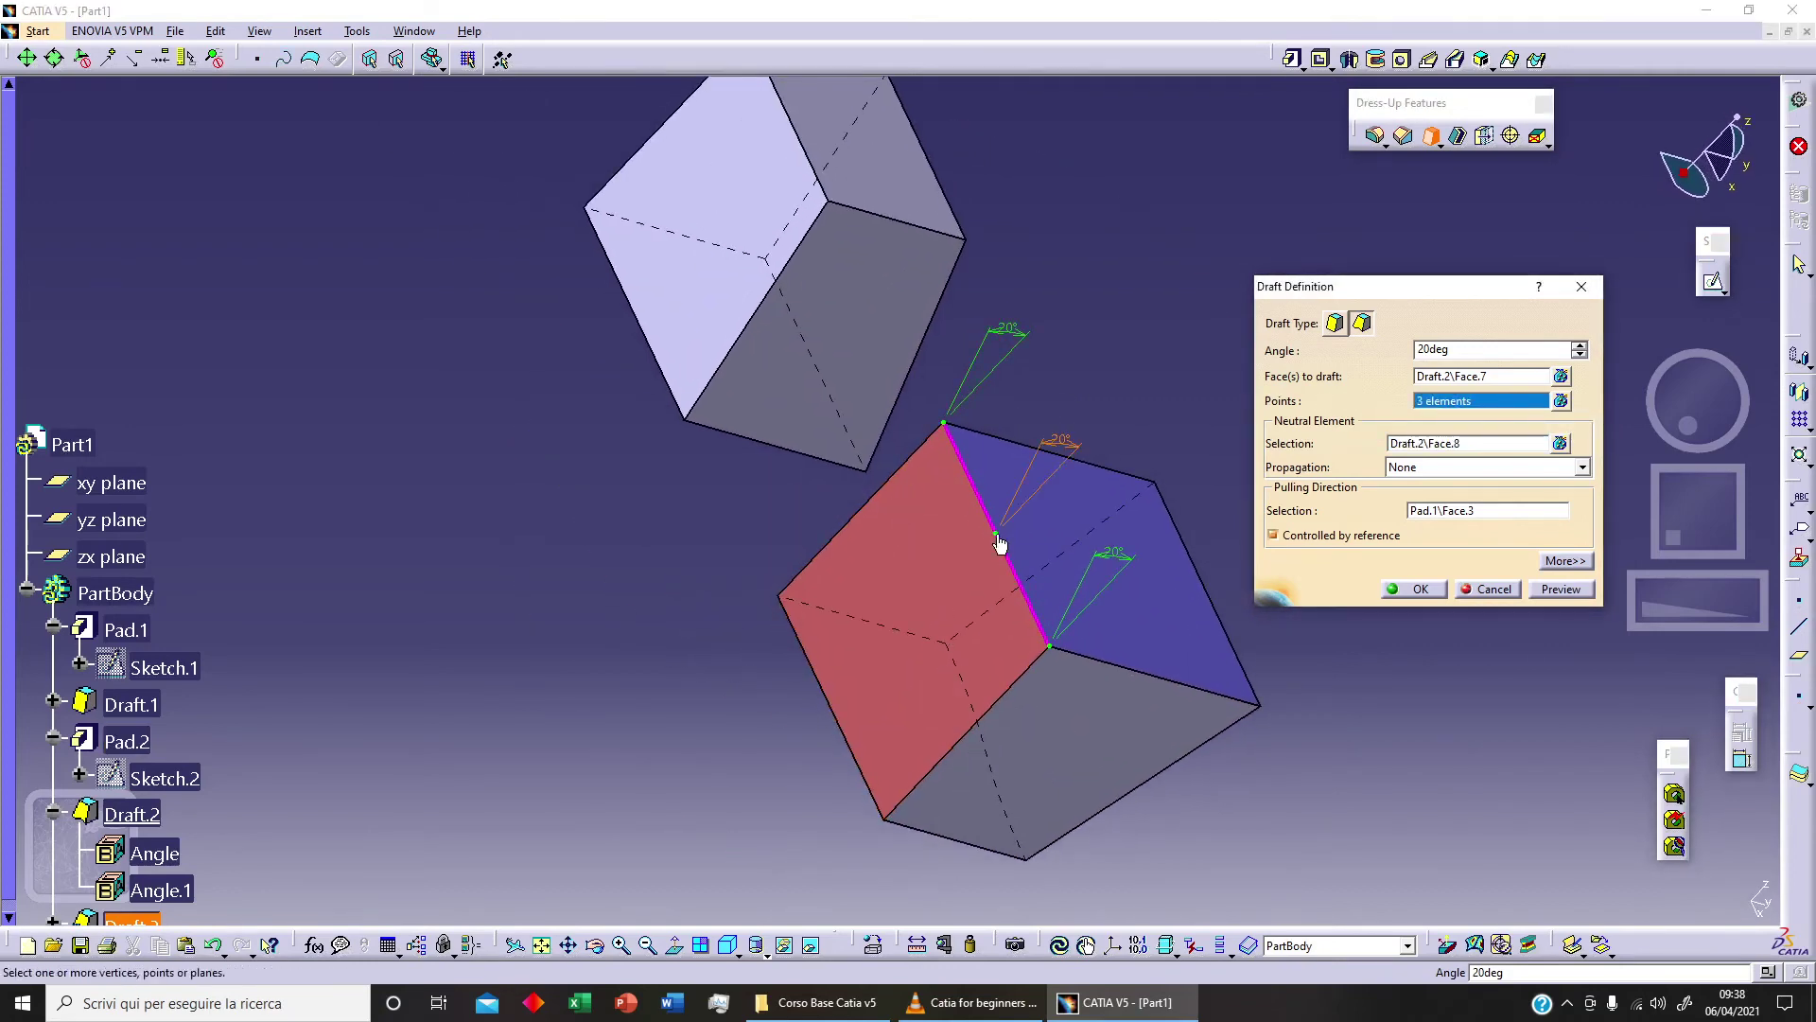
{"action": "middle_click_drag", "start_coordinate": [1003, 537], "coordinate": [907, 547]}
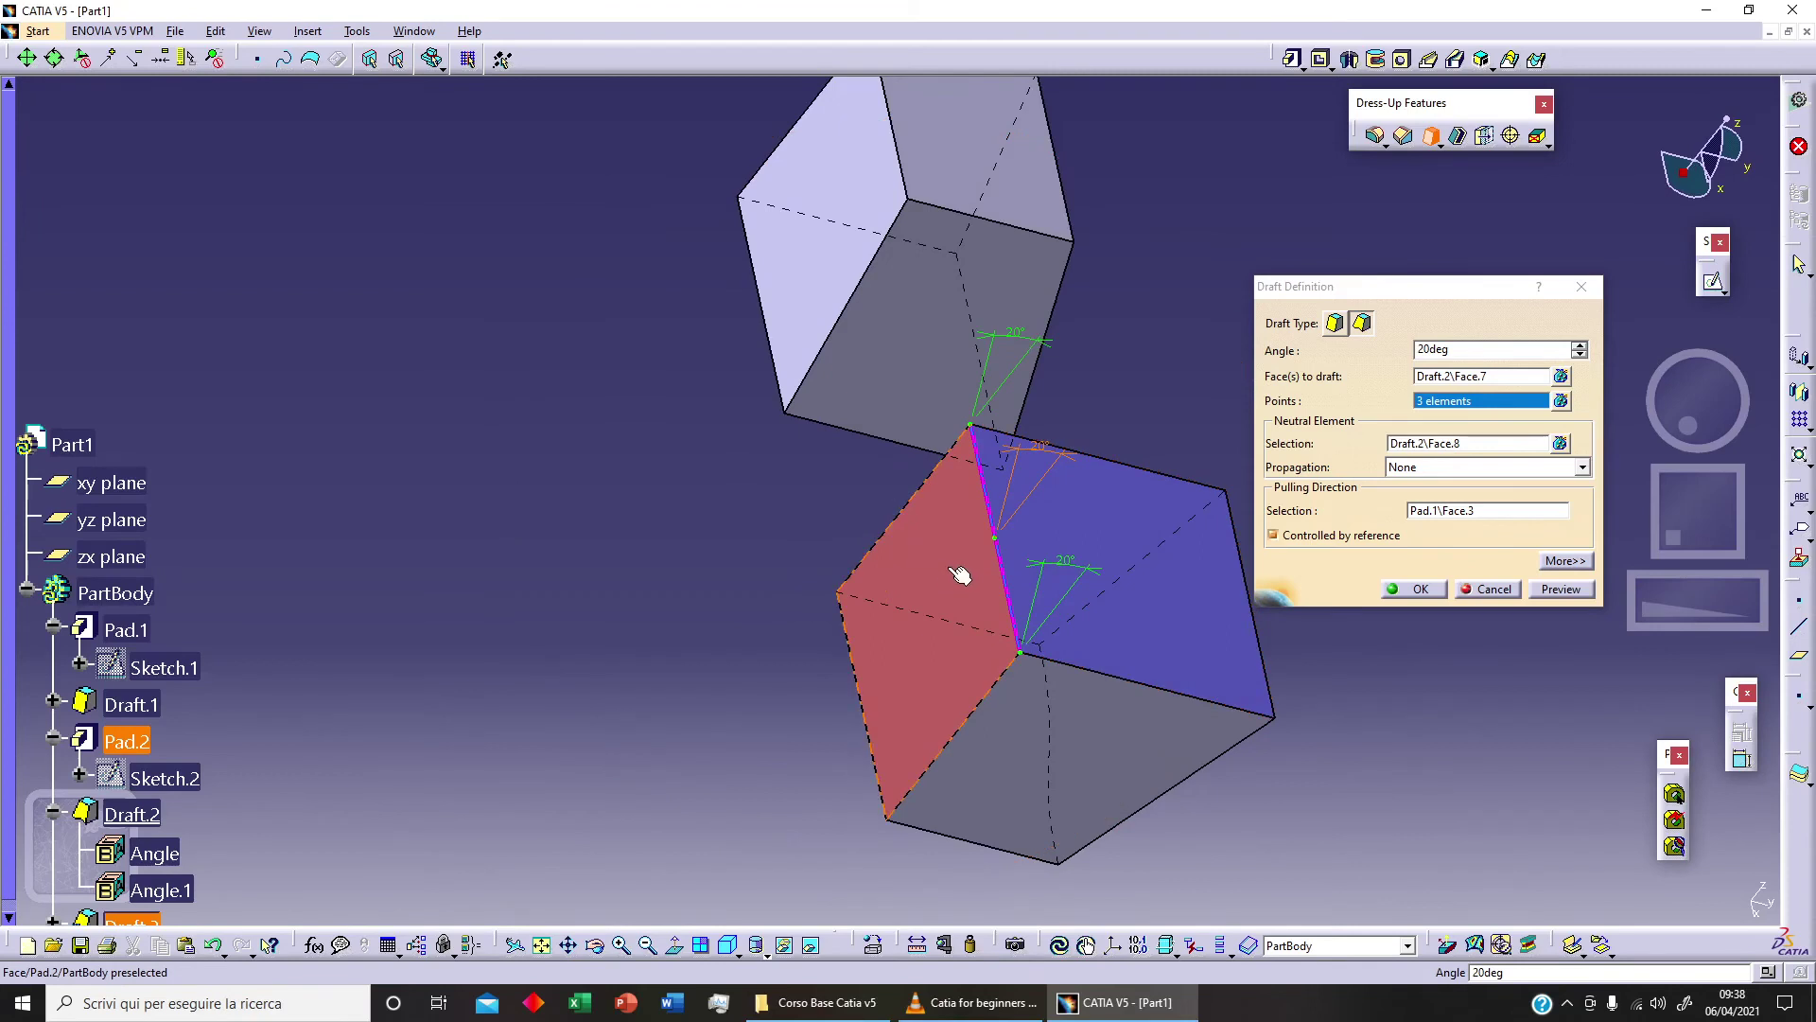
Set the middle point to 30°, flip the pulling direction upward, and apply Draft.3
{"action": "double_click", "coordinate": [1041, 444]}
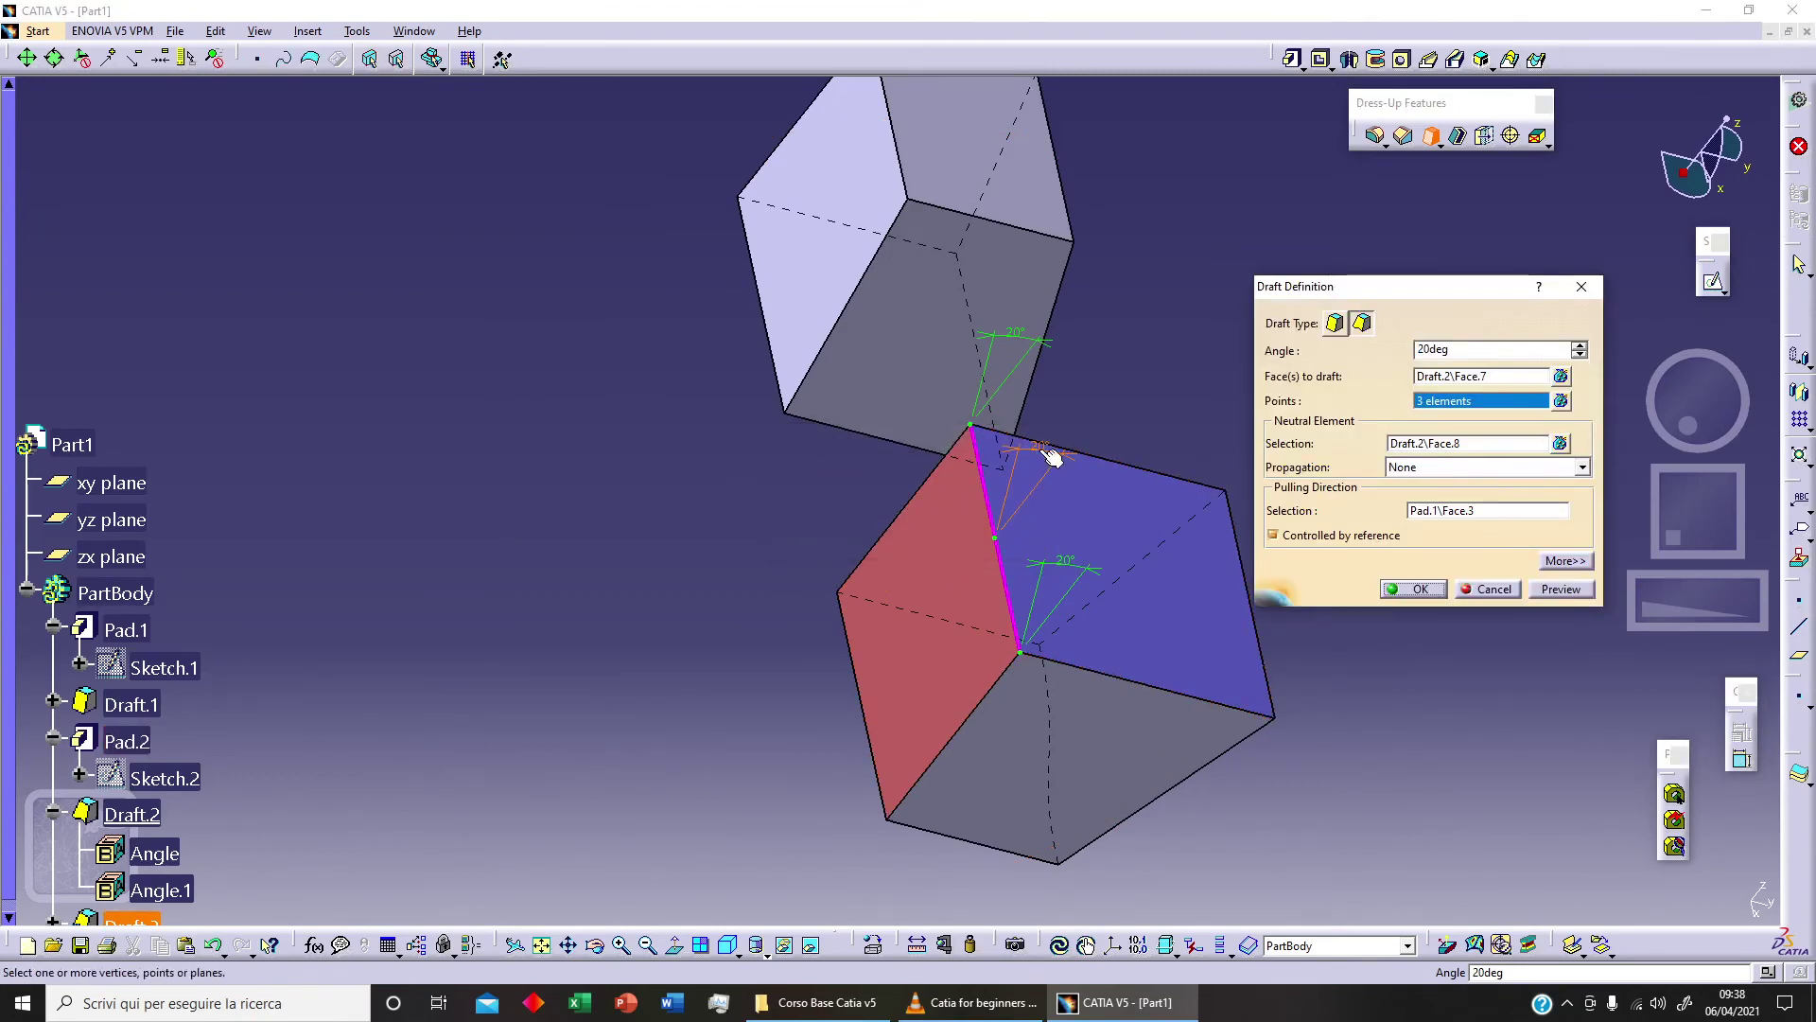
{"action": "double_click", "coordinate": [1044, 453]}
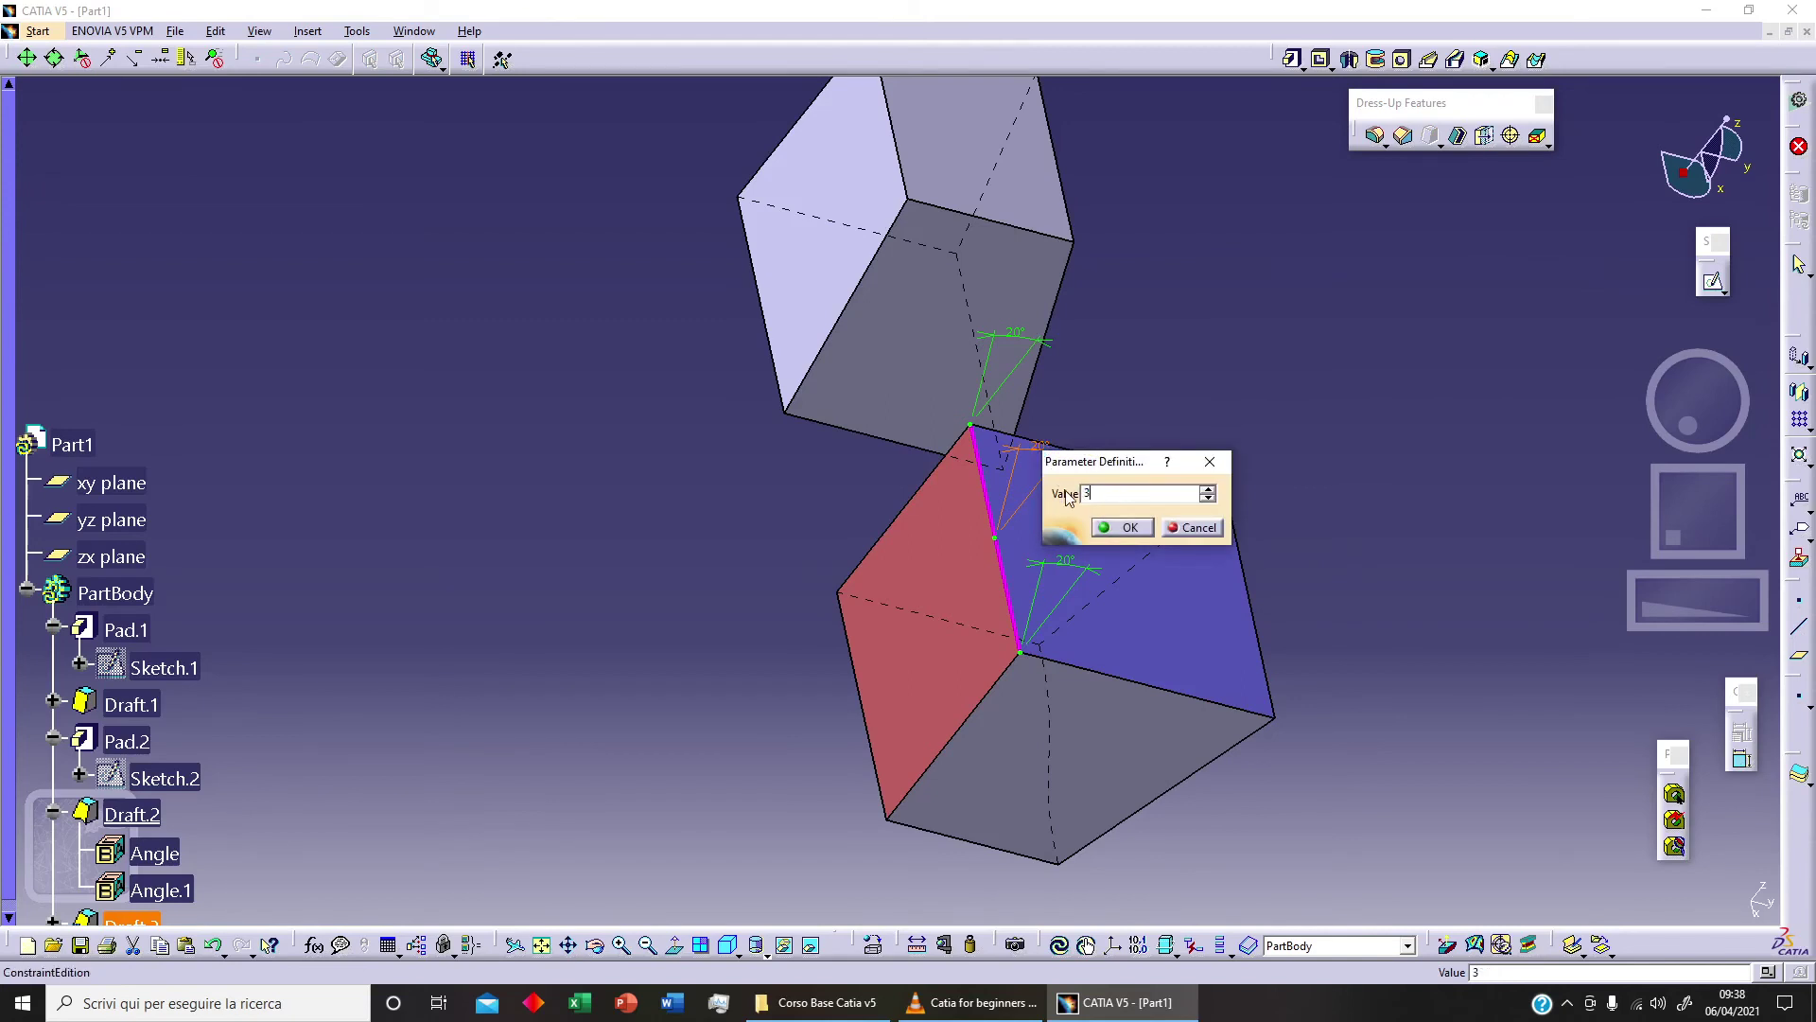
{"action": "left_click", "coordinate": [1122, 526]}
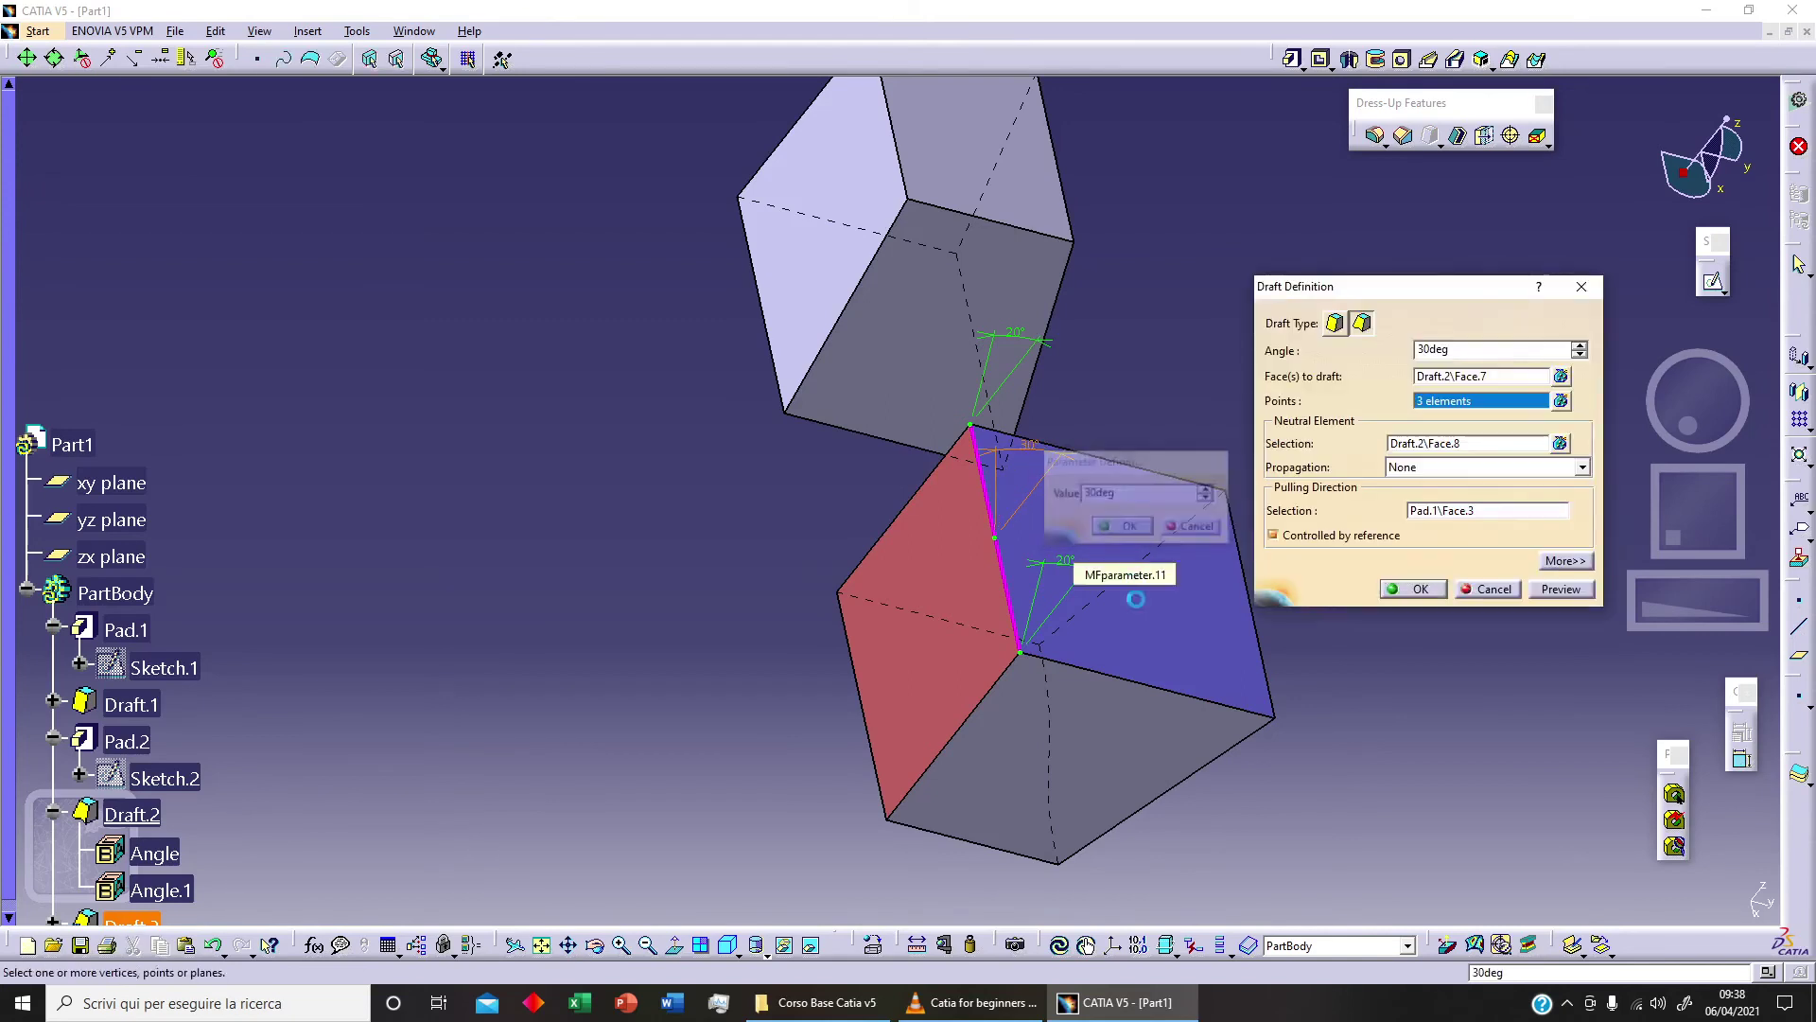
{"action": "left_click", "coordinate": [1544, 592]}
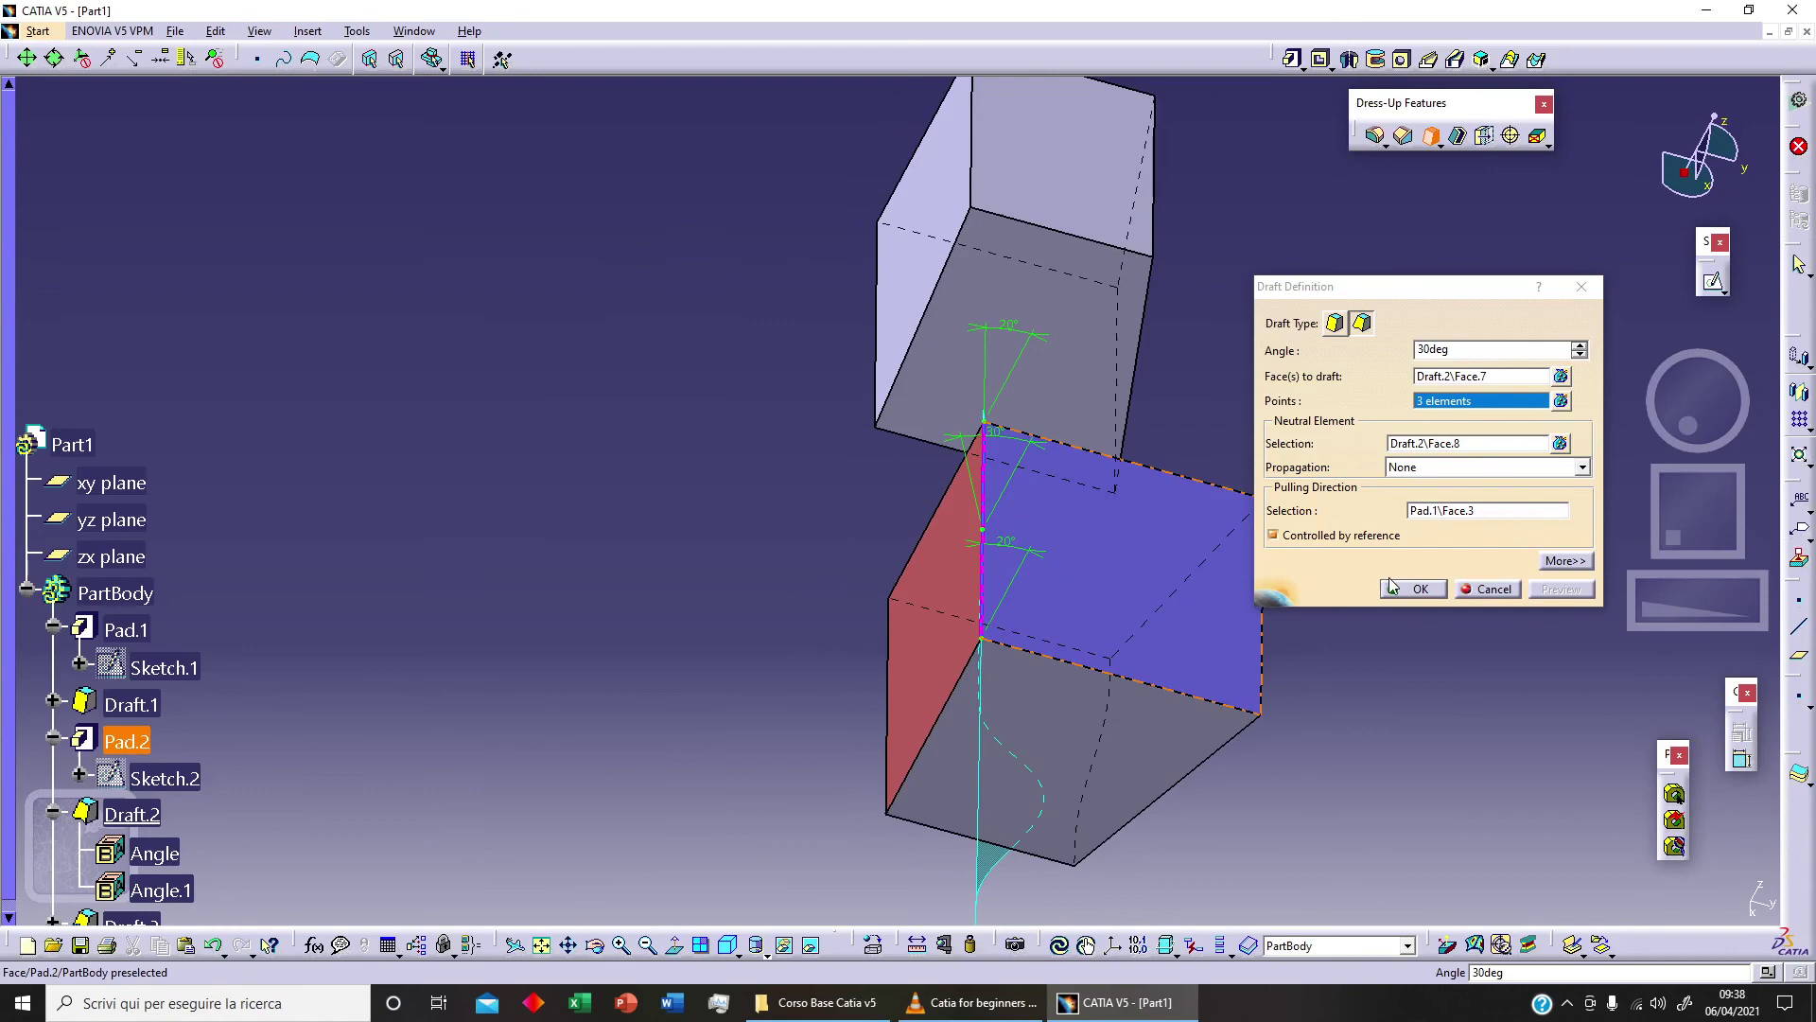
{"action": "middle_click_drag", "start_coordinate": [1146, 447], "coordinate": [1074, 553]}
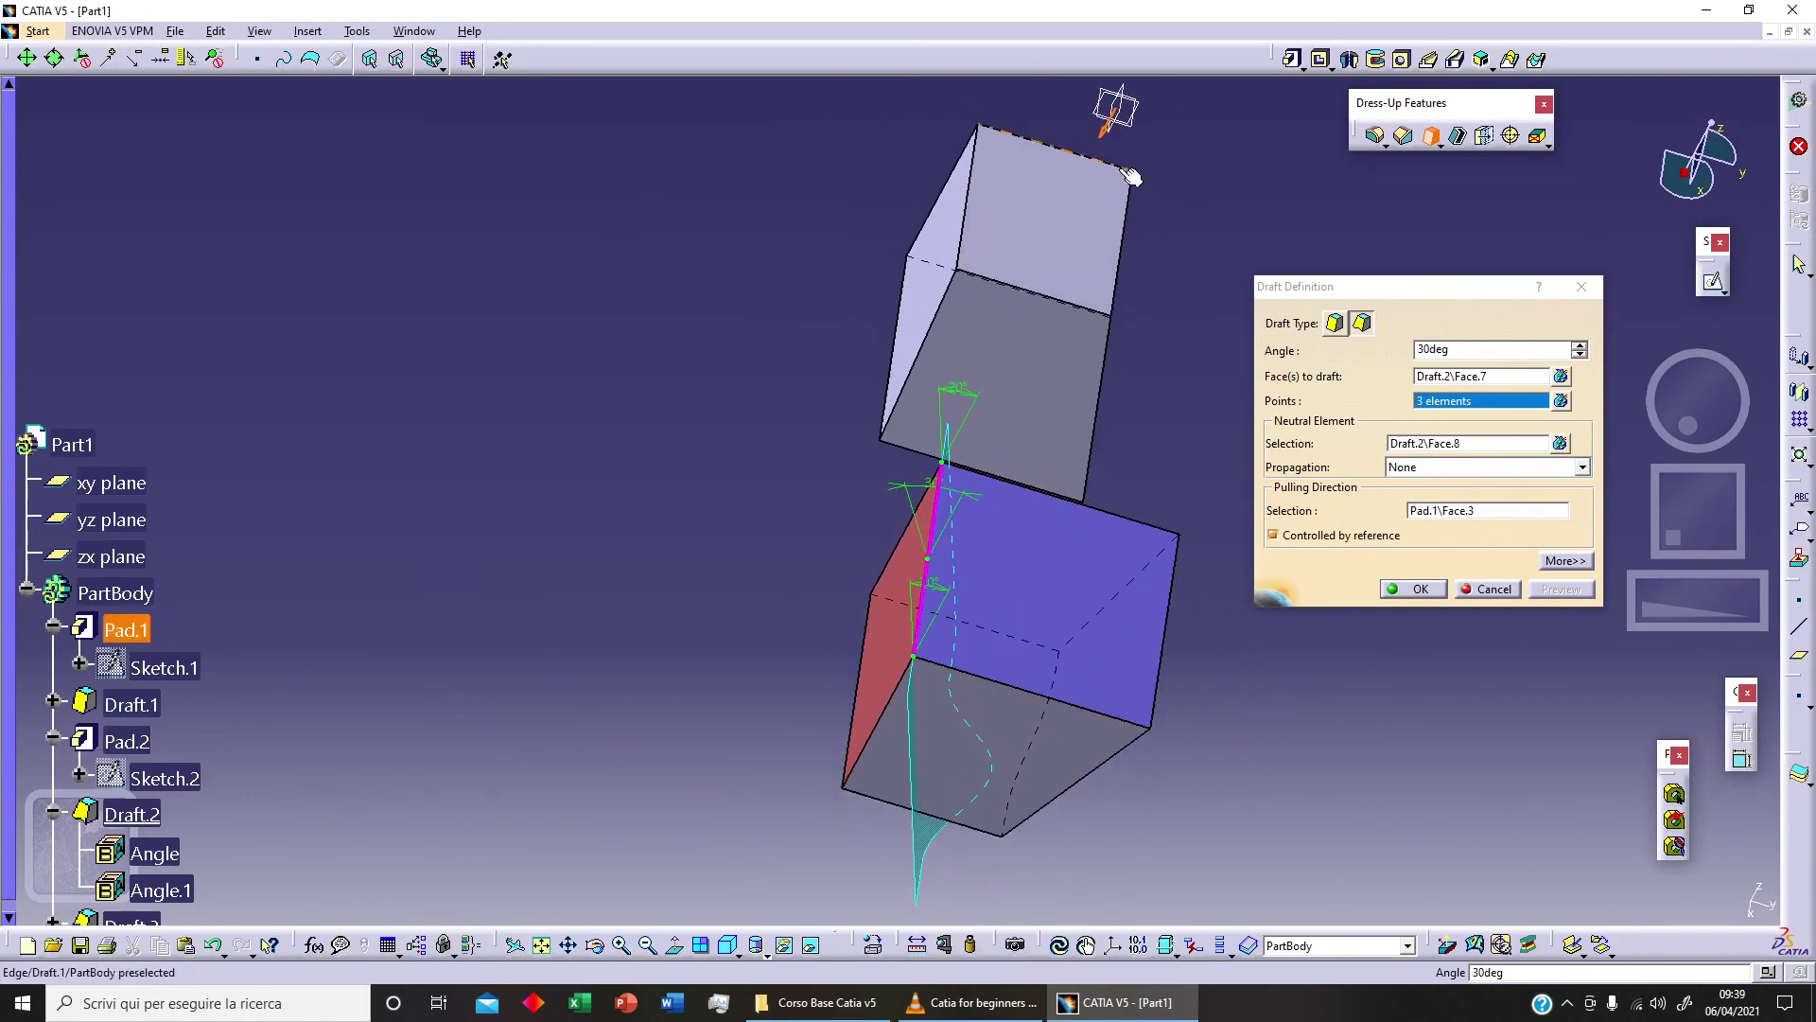
{"action": "left_click", "coordinate": [1105, 134]}
{"action": "left_click", "coordinate": [1416, 588]}
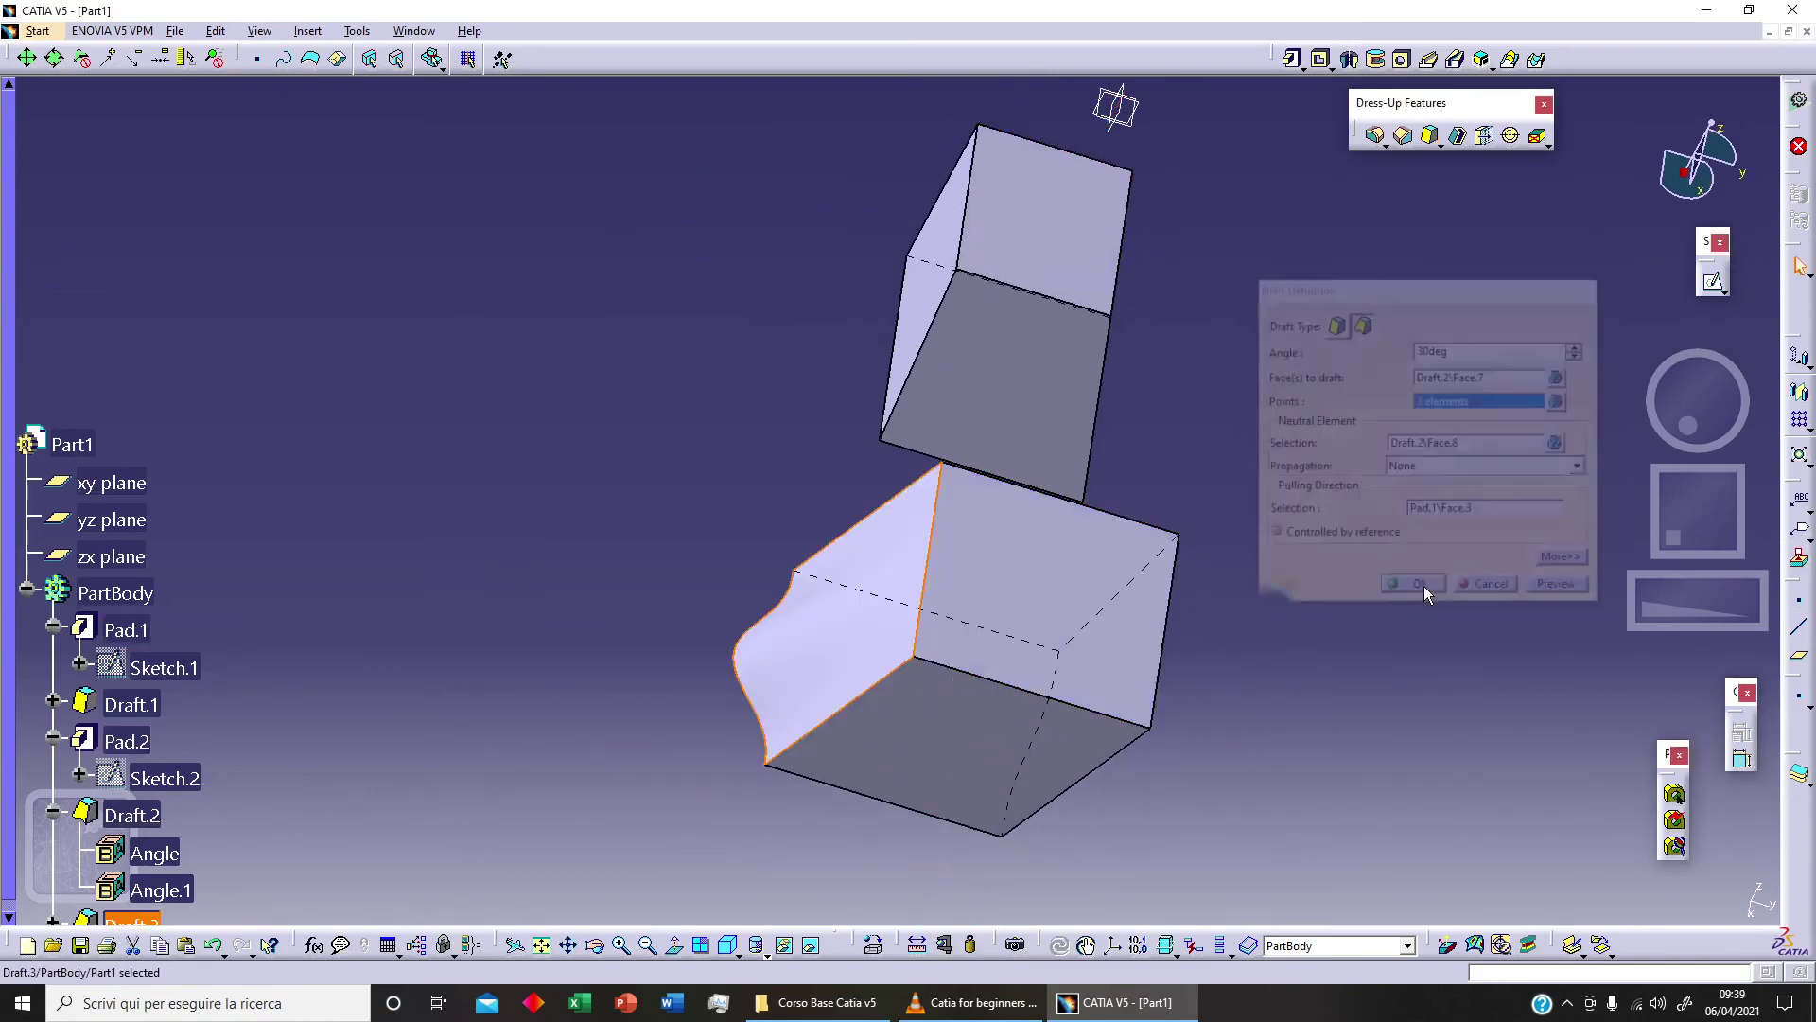
{"action": "middle_click_drag", "start_coordinate": [1233, 527], "coordinate": [968, 491]}
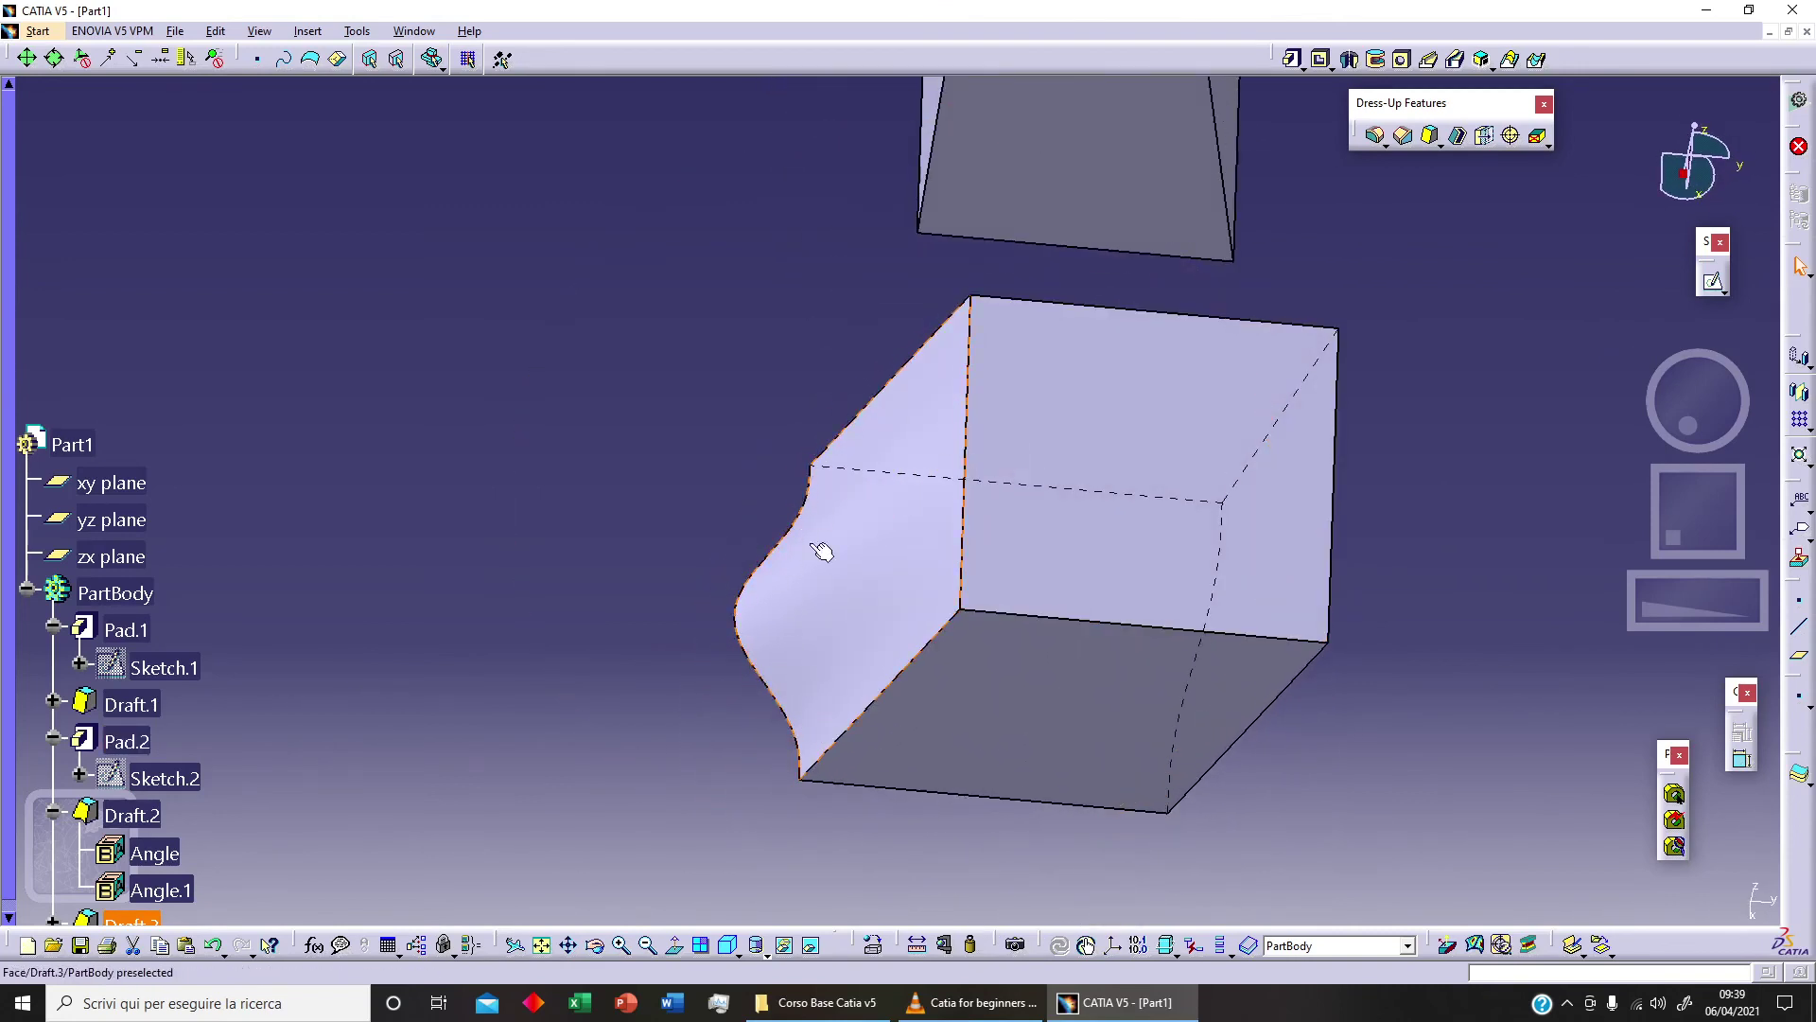
{"action": "middle_click_drag", "start_coordinate": [821, 552], "coordinate": [1000, 747]}
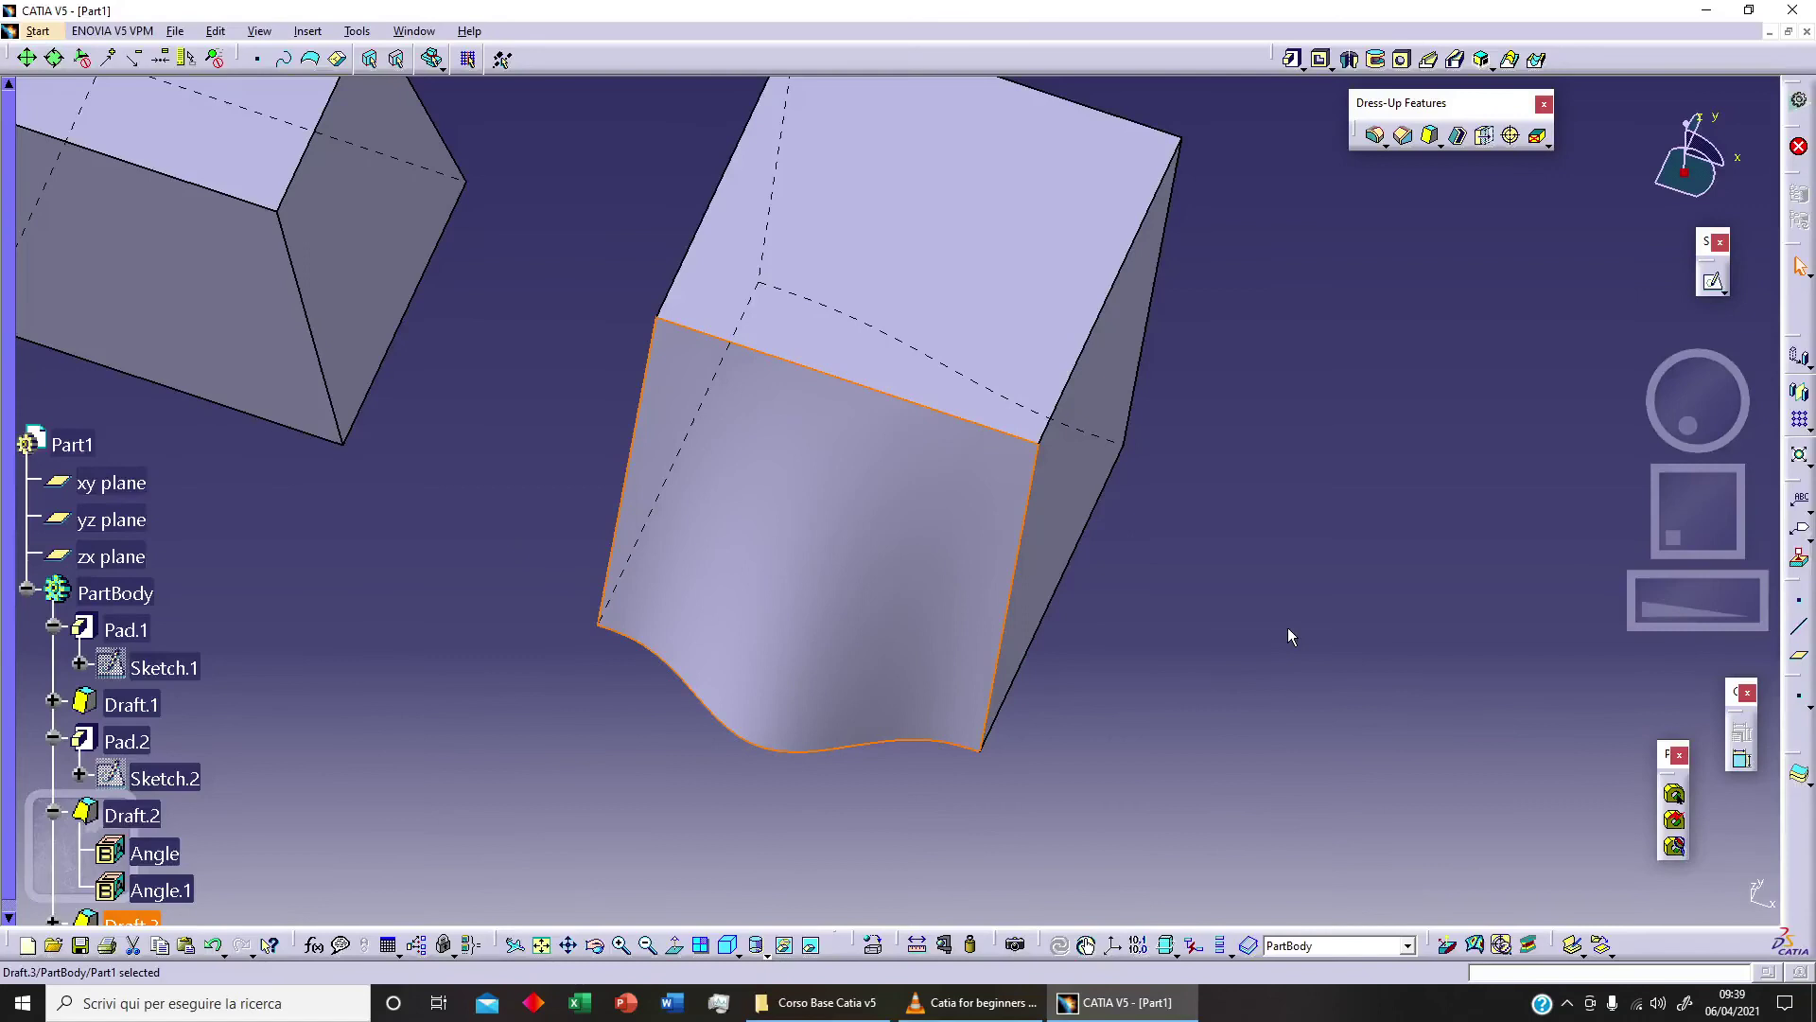